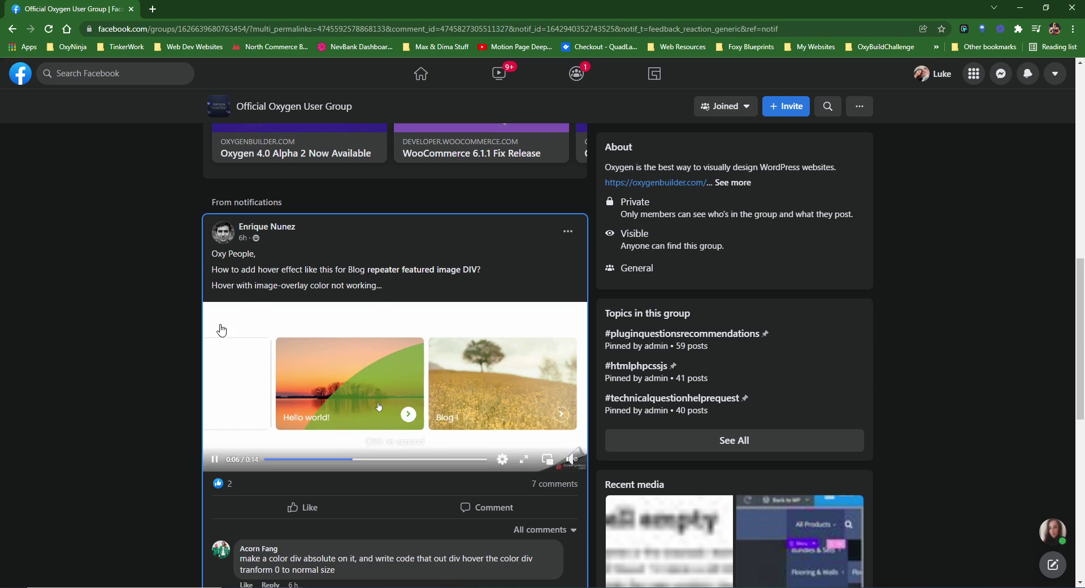
mouse_move(289, 231)
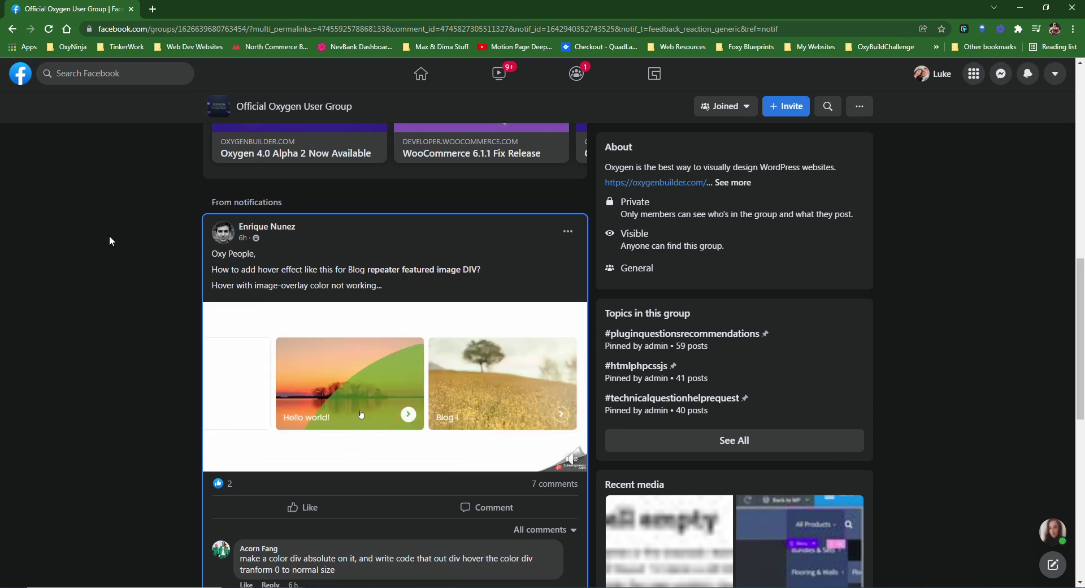
mouse_move(305, 393)
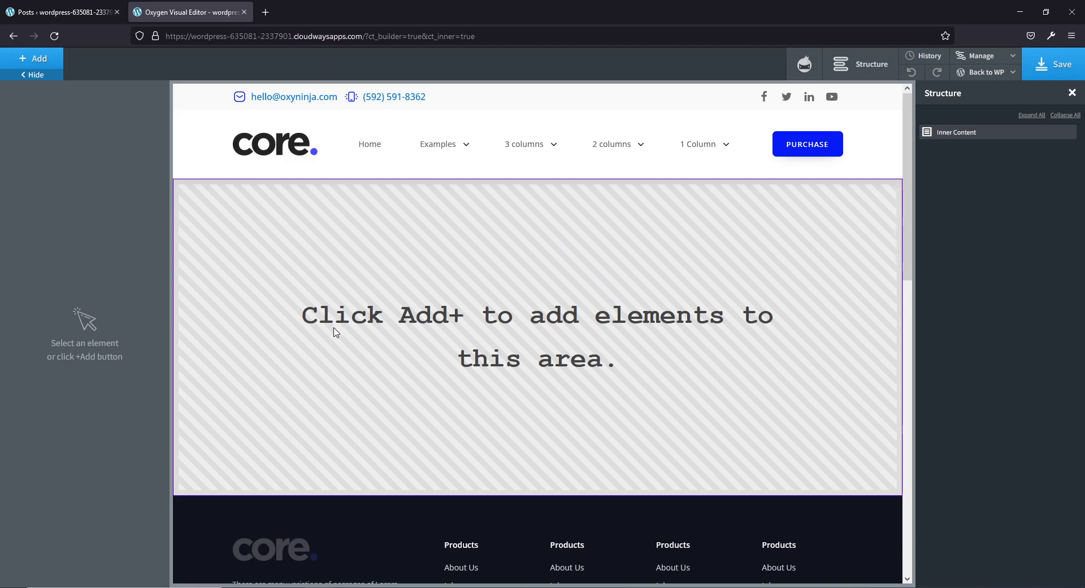
Add a section to the empty inner content area and place a div inside it
click(39, 60)
click(46, 169)
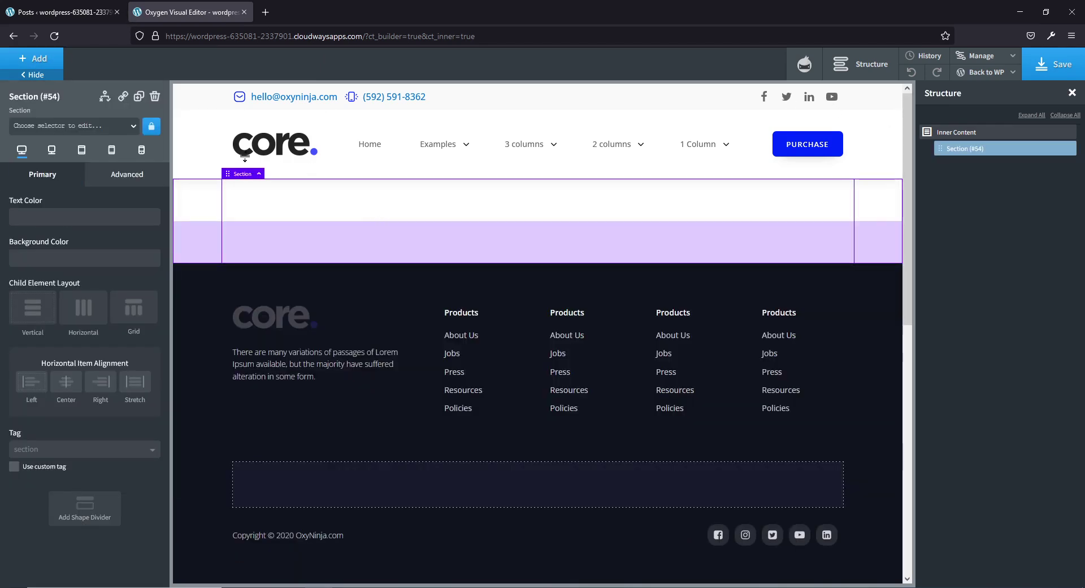
click(39, 59)
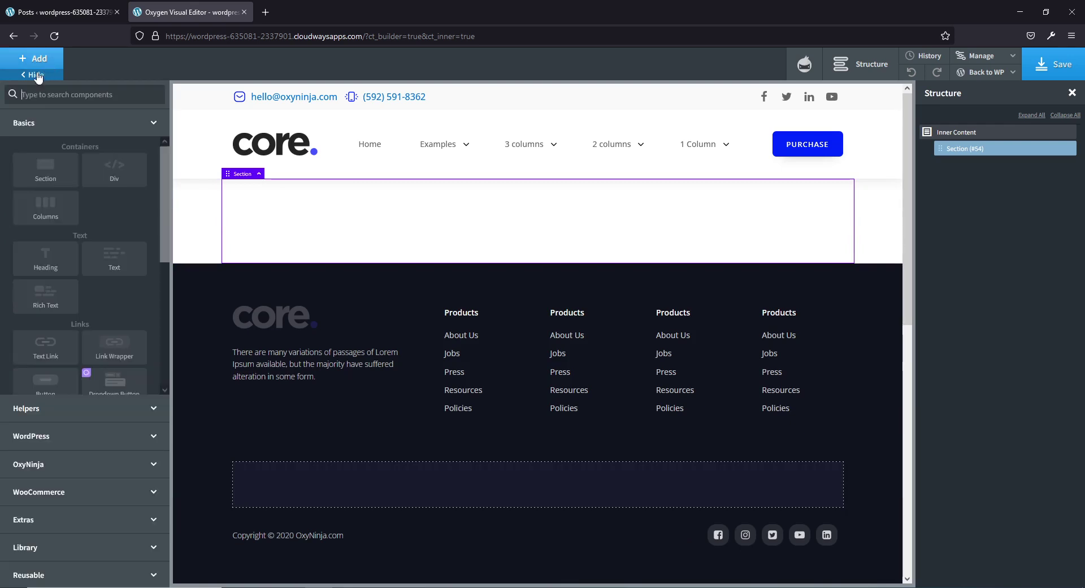
click(120, 172)
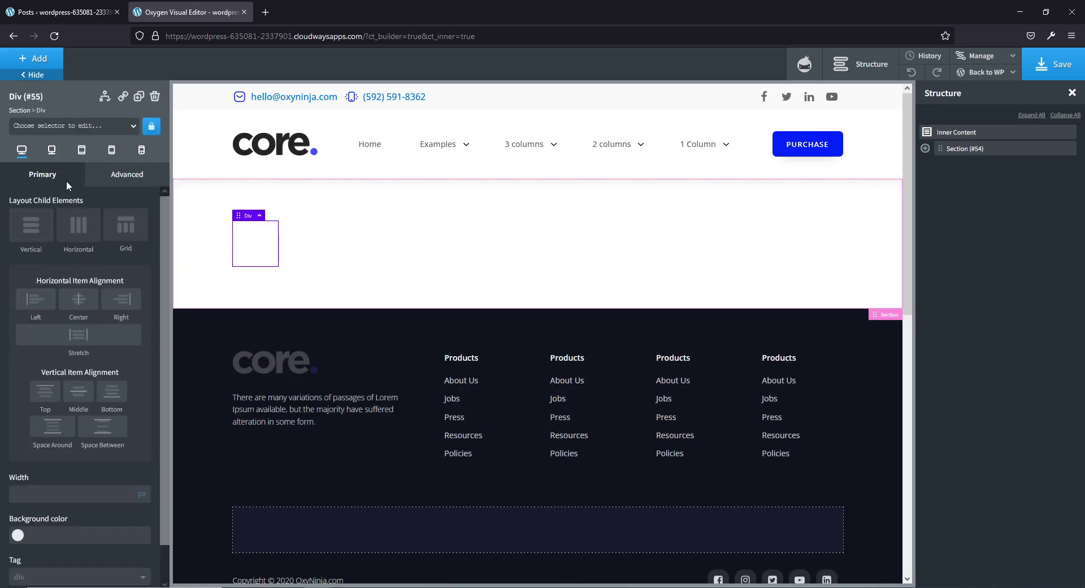
Set the div's width to 300 px and its height to 180 px
click(105, 180)
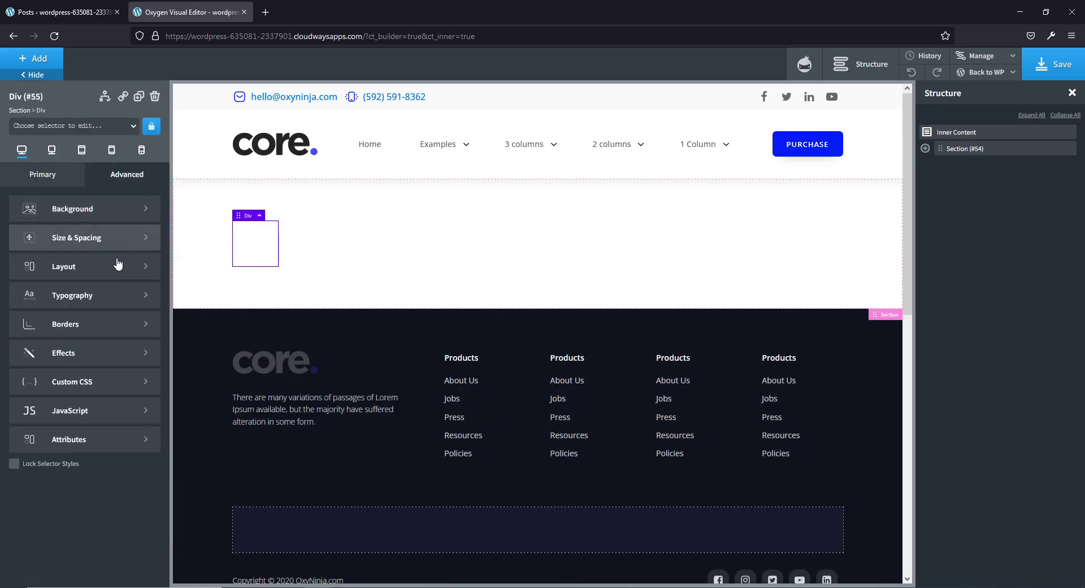
click(87, 243)
click(34, 326)
text(300)
click(31, 368)
text(180)
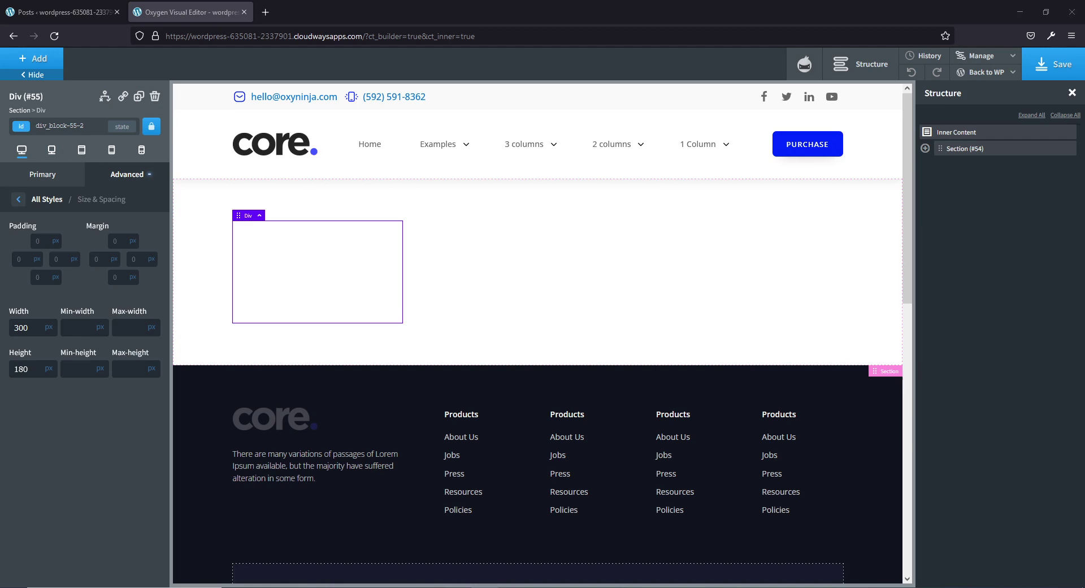
key(ctrl+a)
Assign the c-rounded and c-shadow classes to the div
click(54, 126)
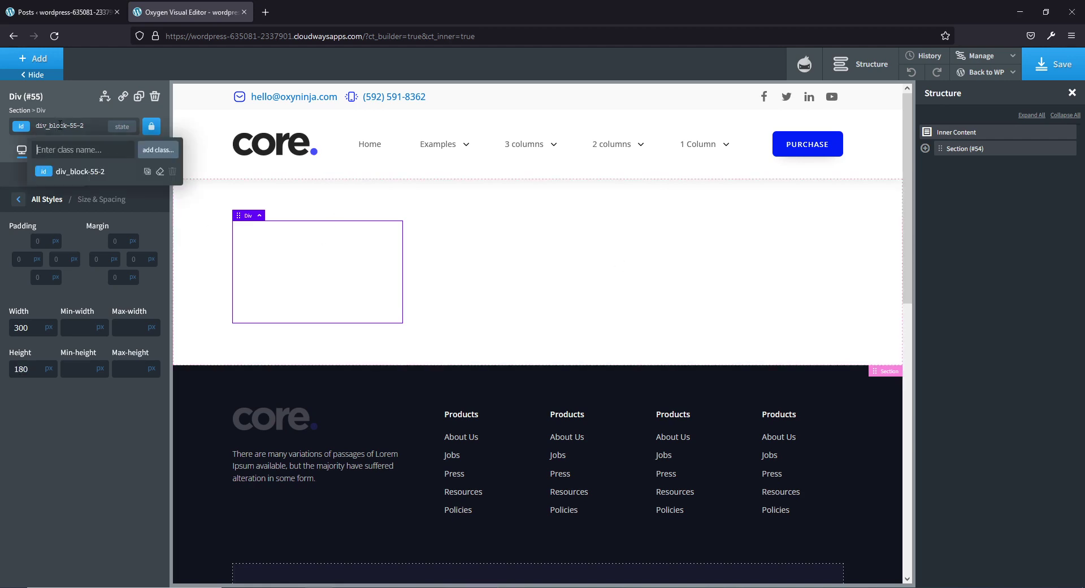
text(rounded)
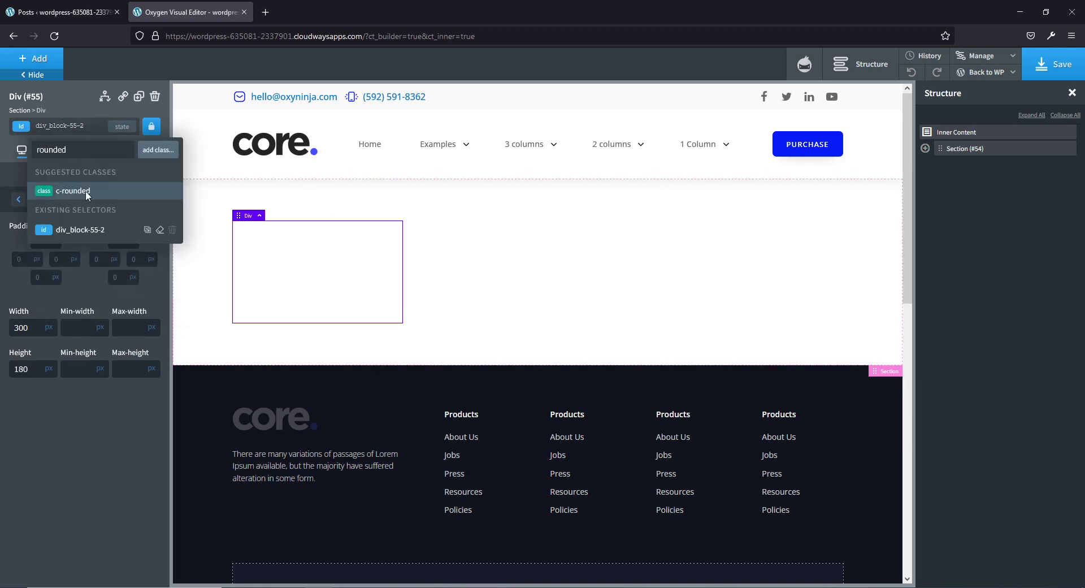
click(76, 190)
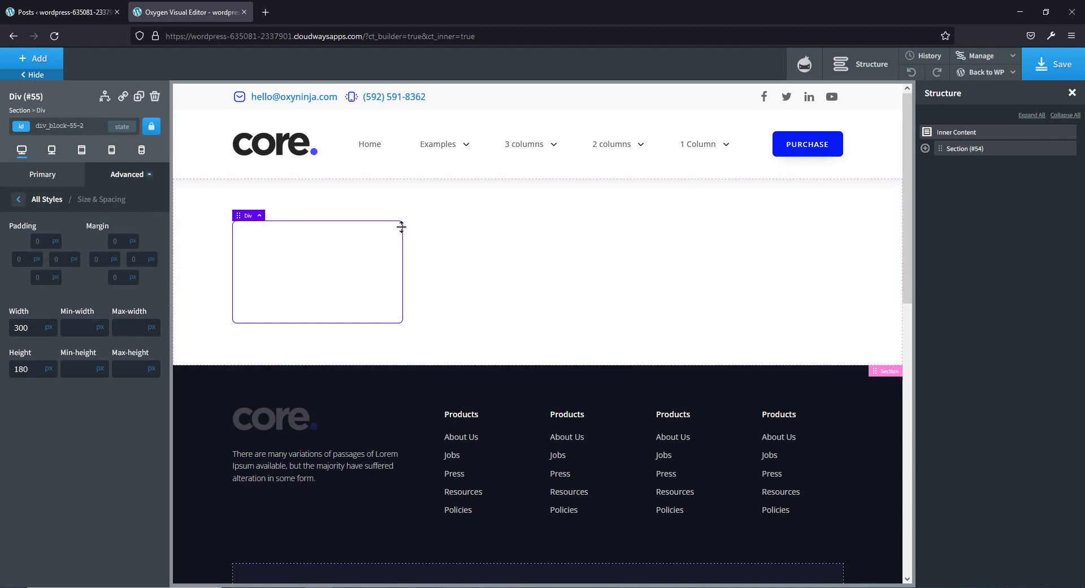
click(85, 131)
text(shadow)
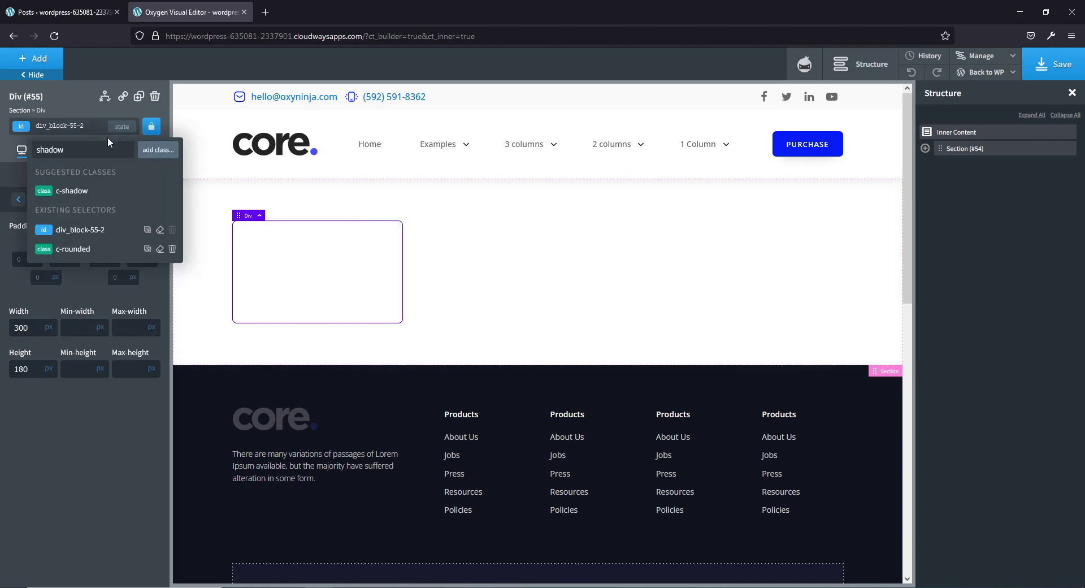
click(71, 190)
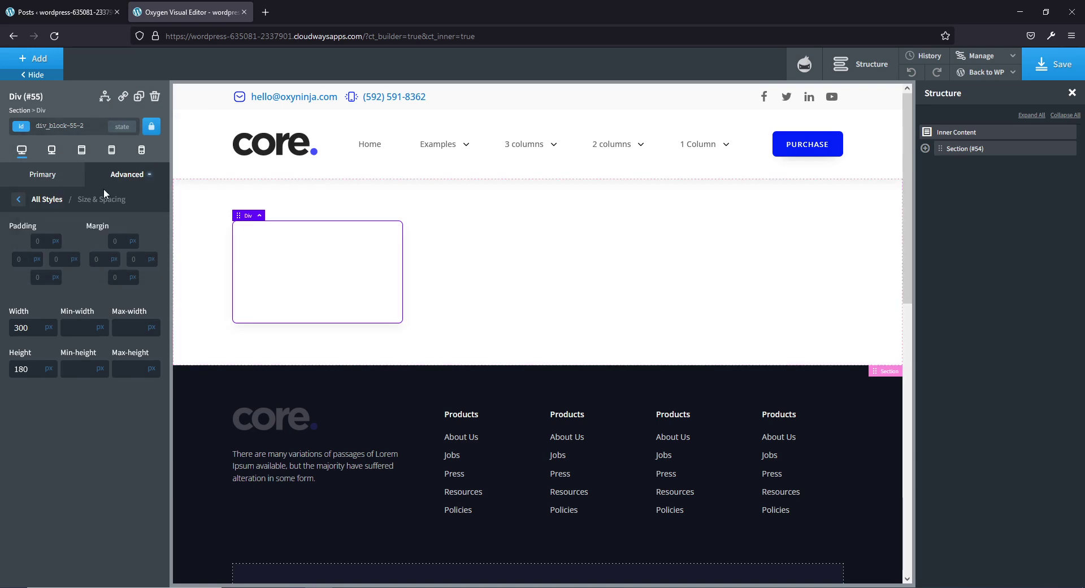
Set the desert landscape photo from the media library as the div's background image
click(47, 198)
click(69, 215)
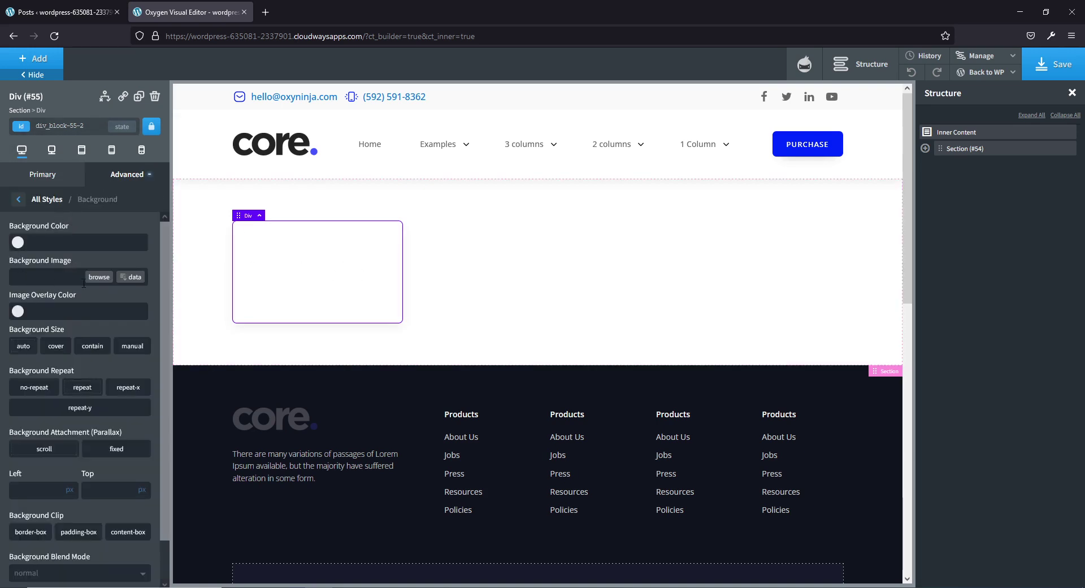
click(98, 277)
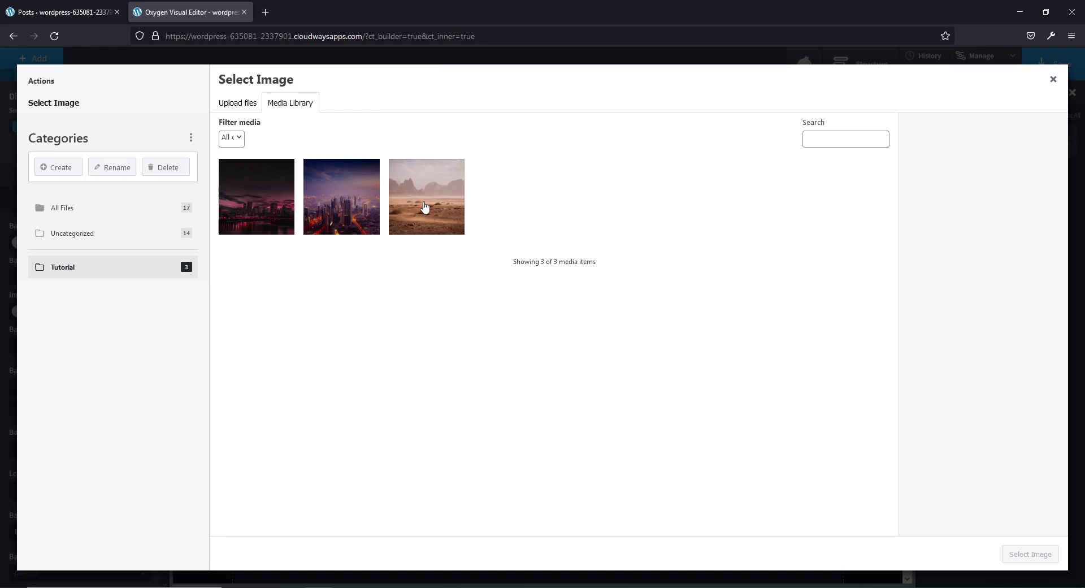
click(414, 207)
click(1012, 554)
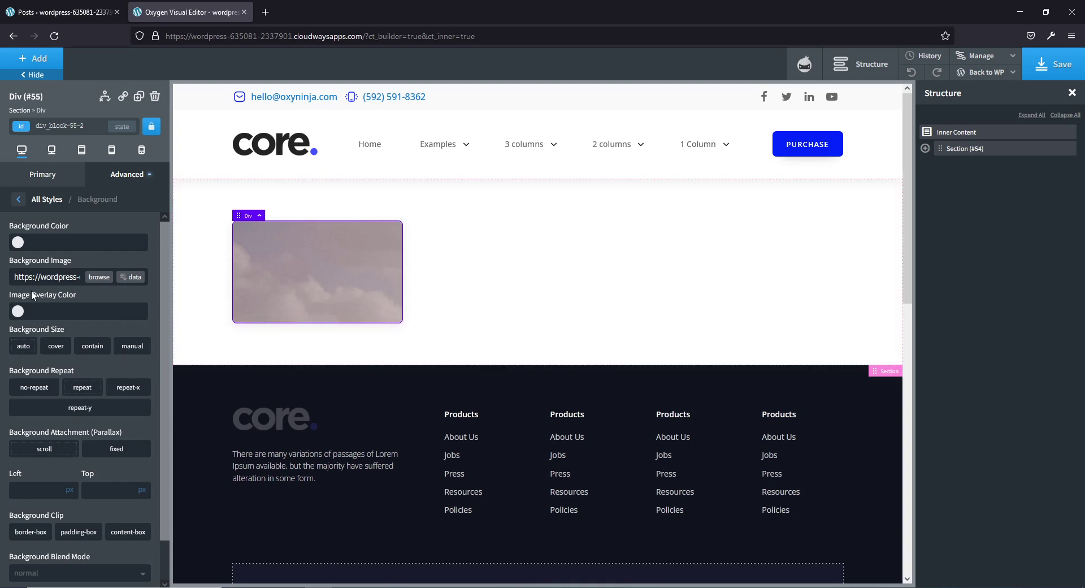
Rename the div inside the section to "Blog Card" in the page structure
click(925, 148)
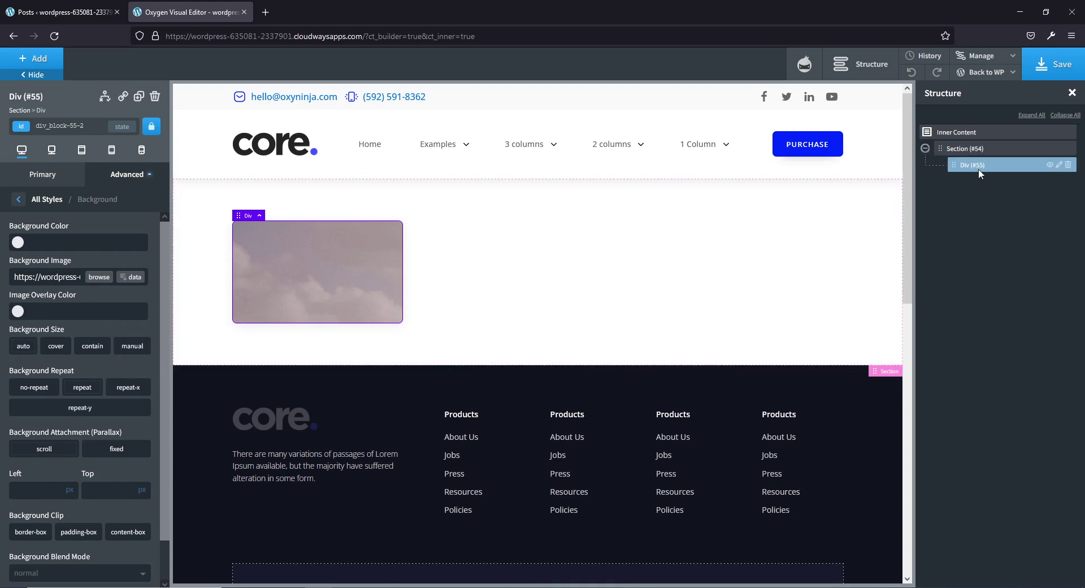
click(1056, 167)
click(996, 221)
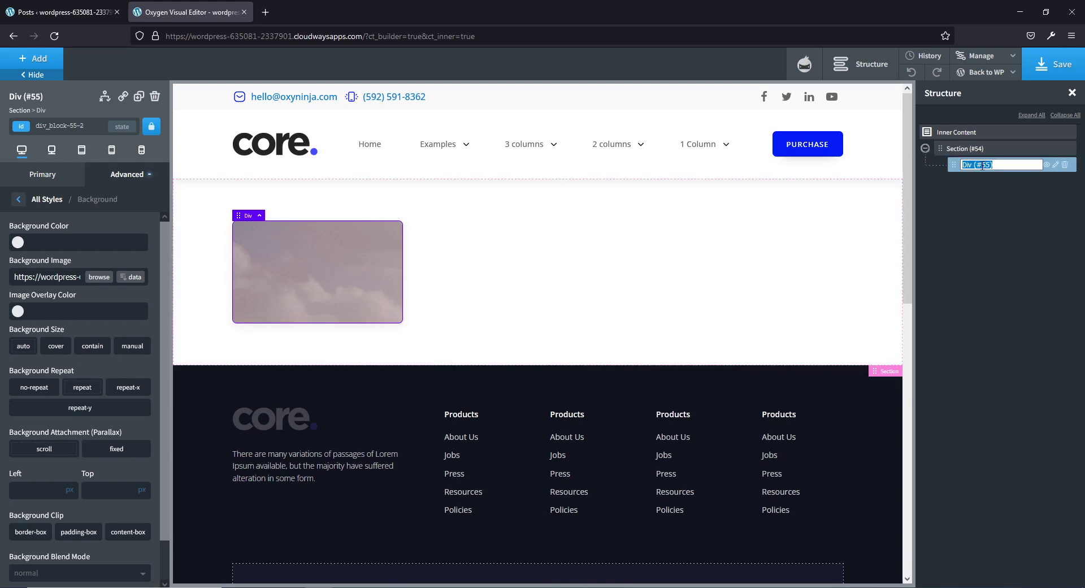
text(Blog Card)
key(Return)
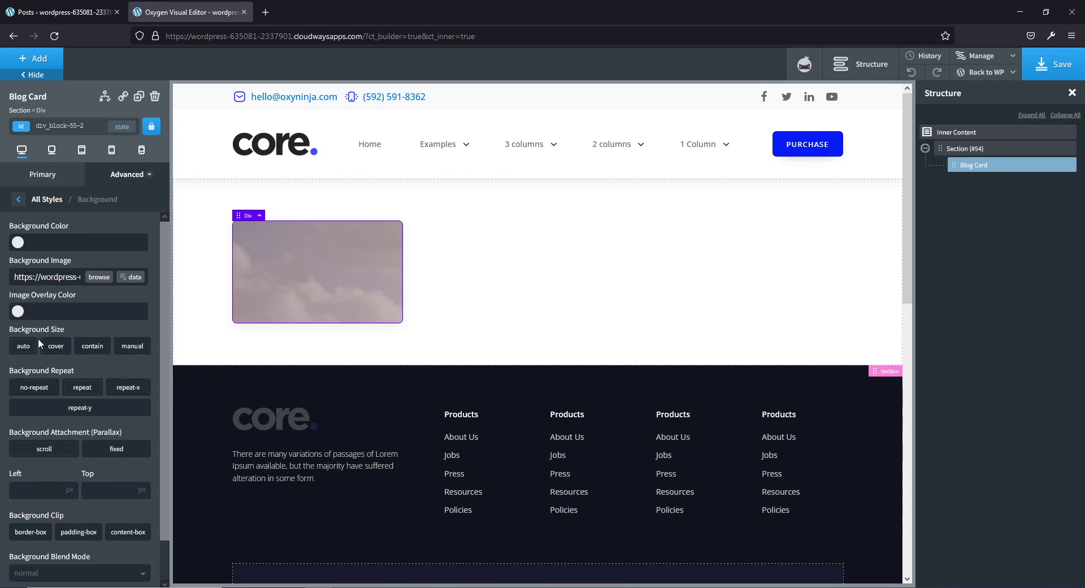
Set the Blog Card's background size to cover with no-repeat, and its left and top positions to 50%
click(56, 345)
click(43, 388)
click(69, 489)
click(71, 486)
click(141, 489)
click(120, 485)
text(50)
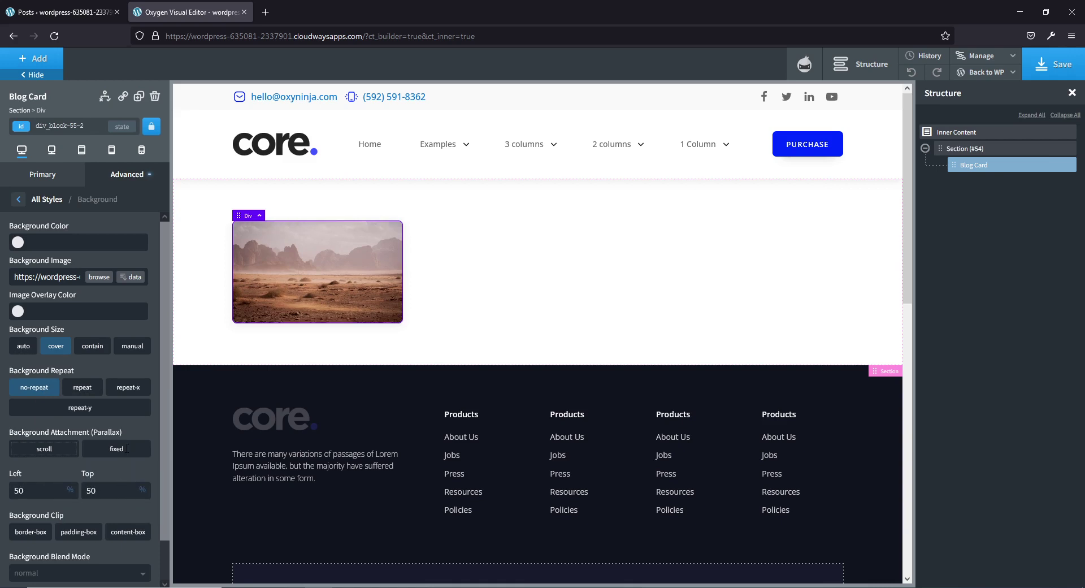
click(509, 307)
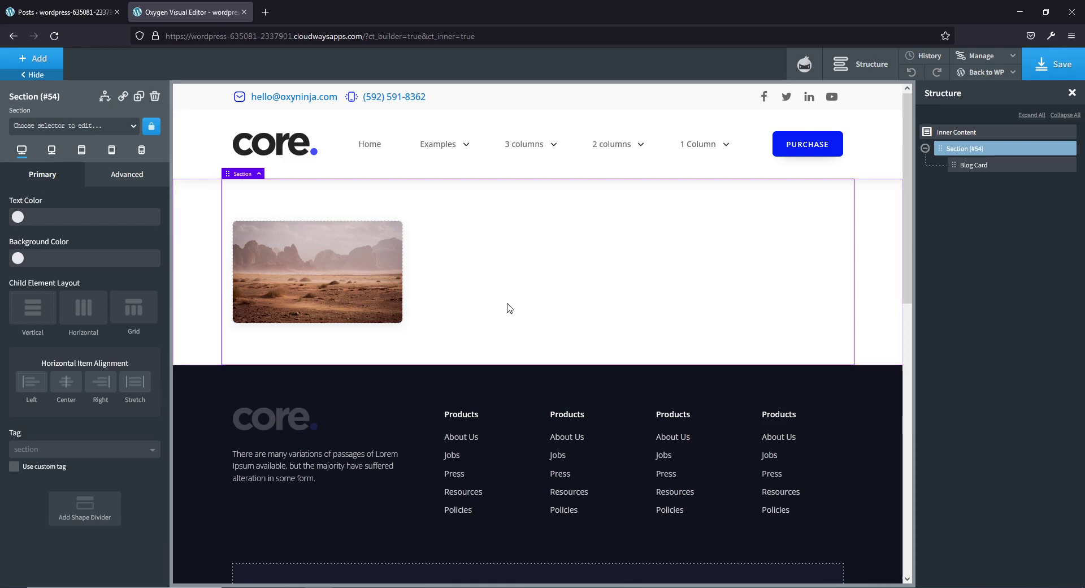
Add a div inside the Blog Card and assign it the c-full-width class
click(317, 273)
click(35, 58)
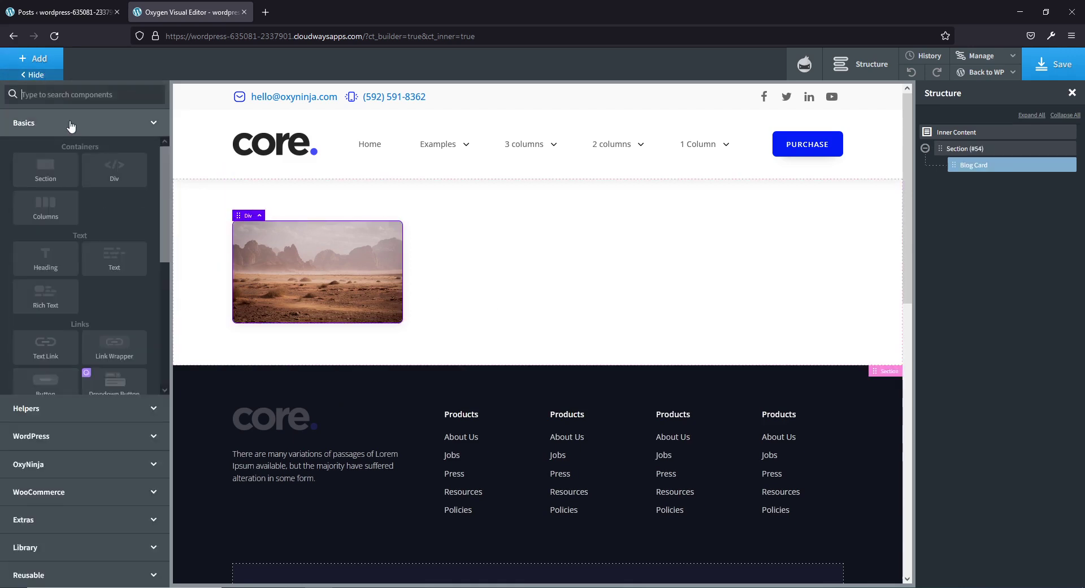
click(115, 169)
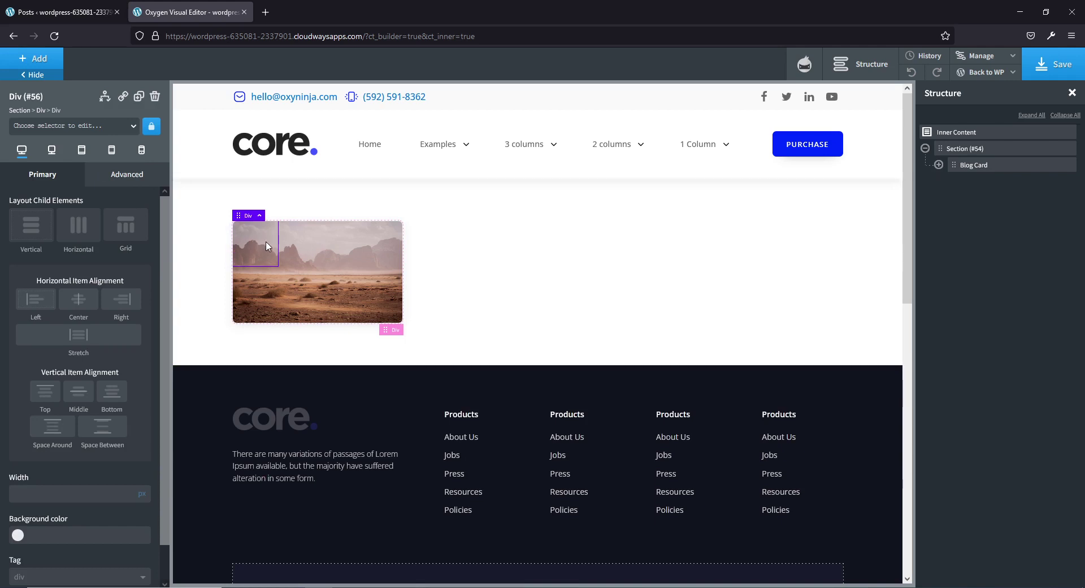
click(67, 126)
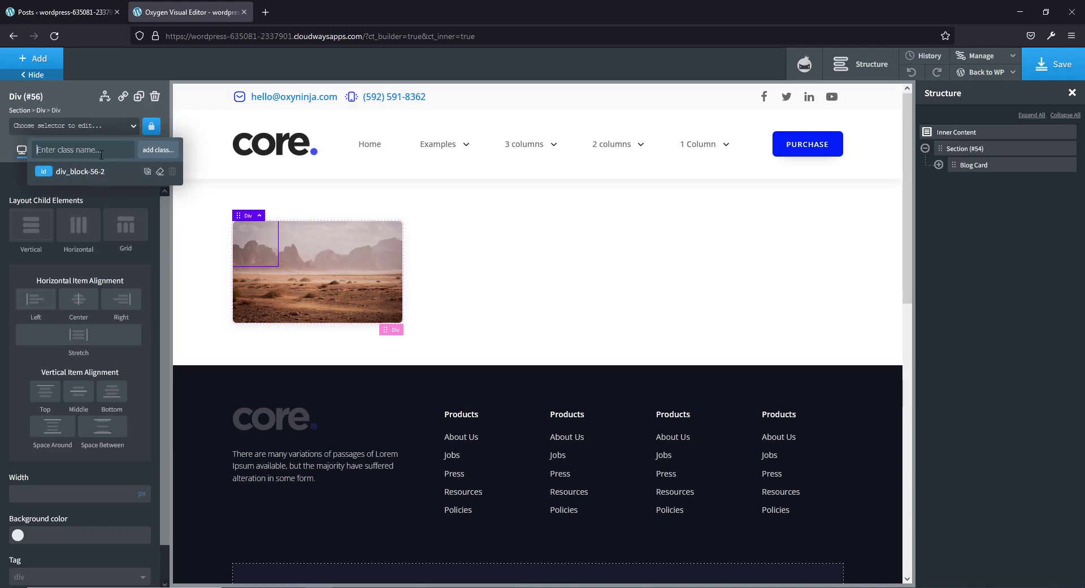
text(full)
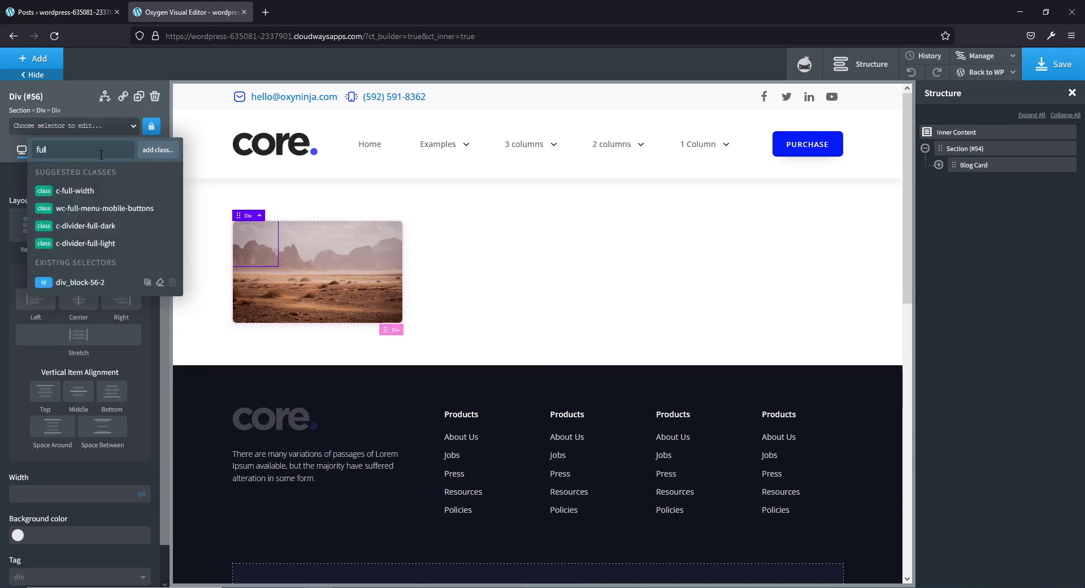
click(82, 195)
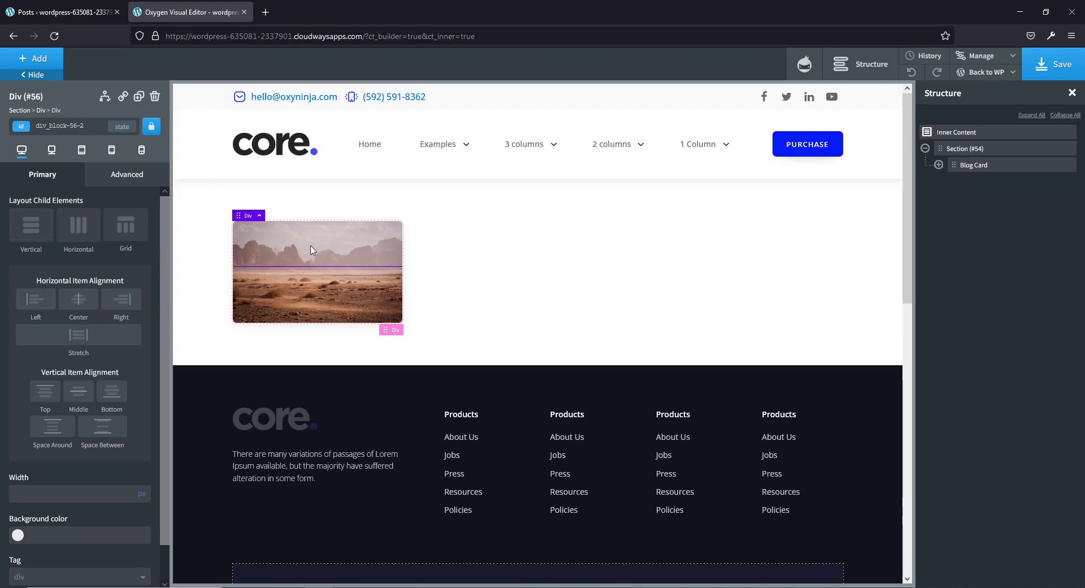
Add a text element inside the inner div with the content "Hello World!"
click(39, 59)
click(114, 260)
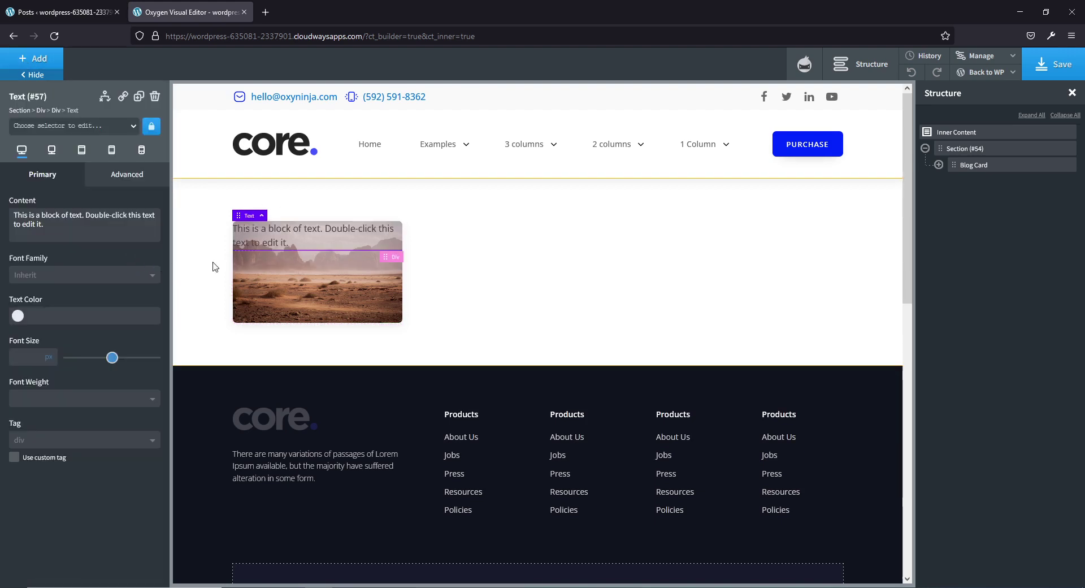
triple_click(49, 236)
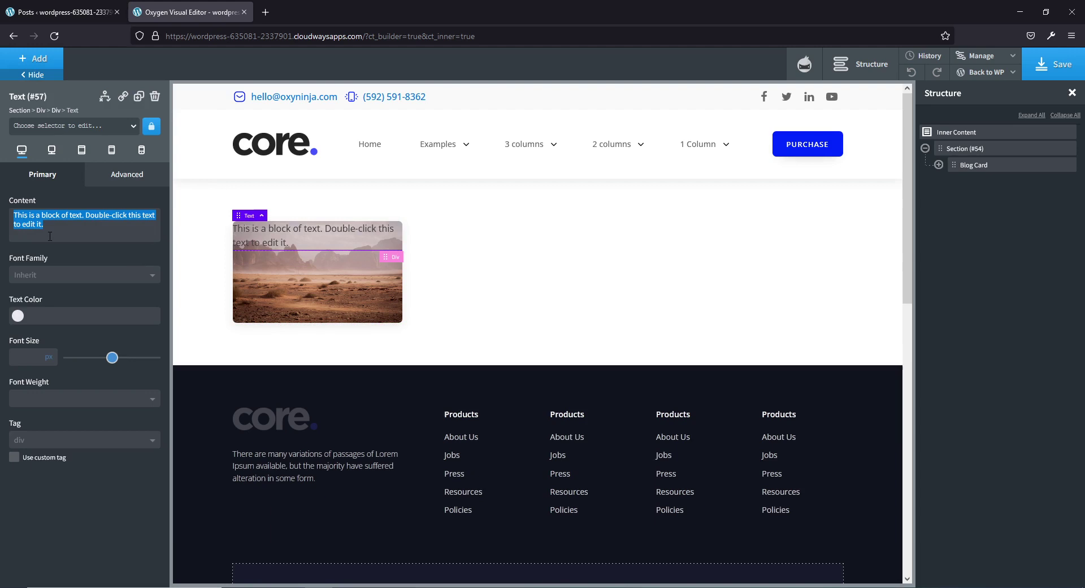
text(Hello World!)
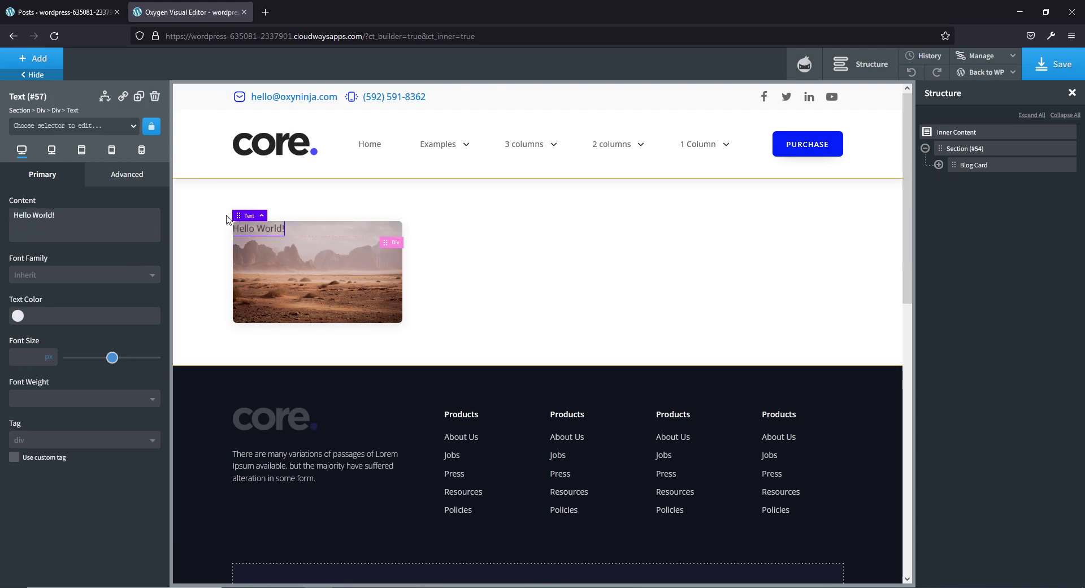
Add an icon to the inner div containing the text and change it to Font Awesome's angle-right
click(316, 229)
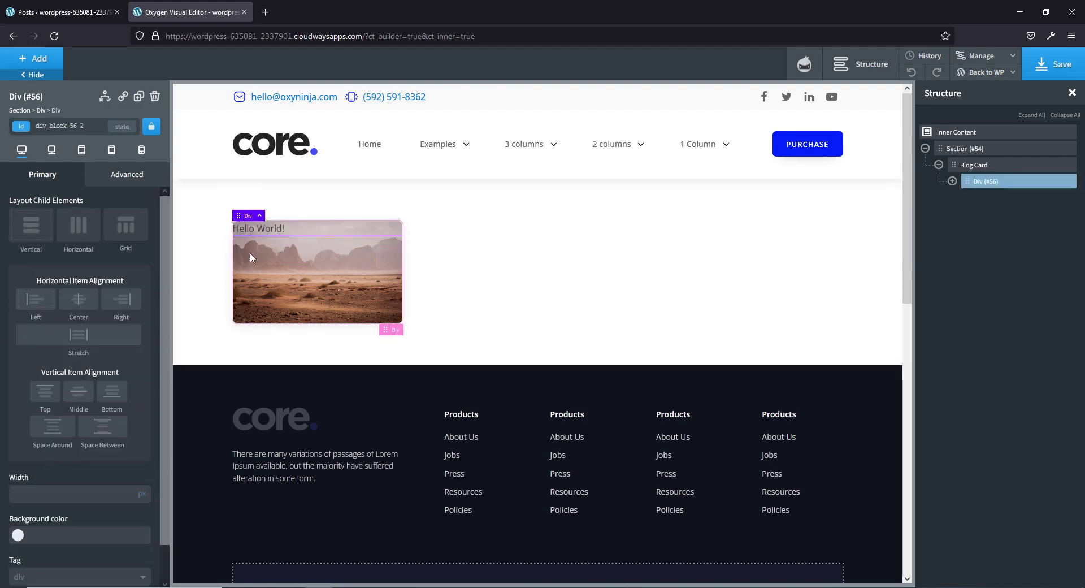
click(35, 59)
scroll(56, 316, down, 3)
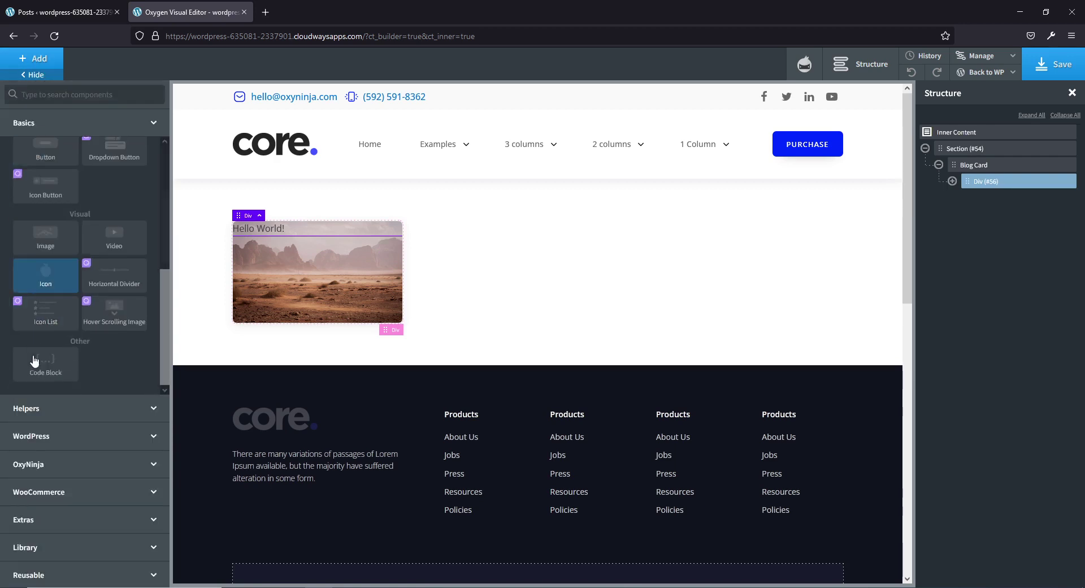
click(46, 274)
triple_click(63, 384)
text(right)
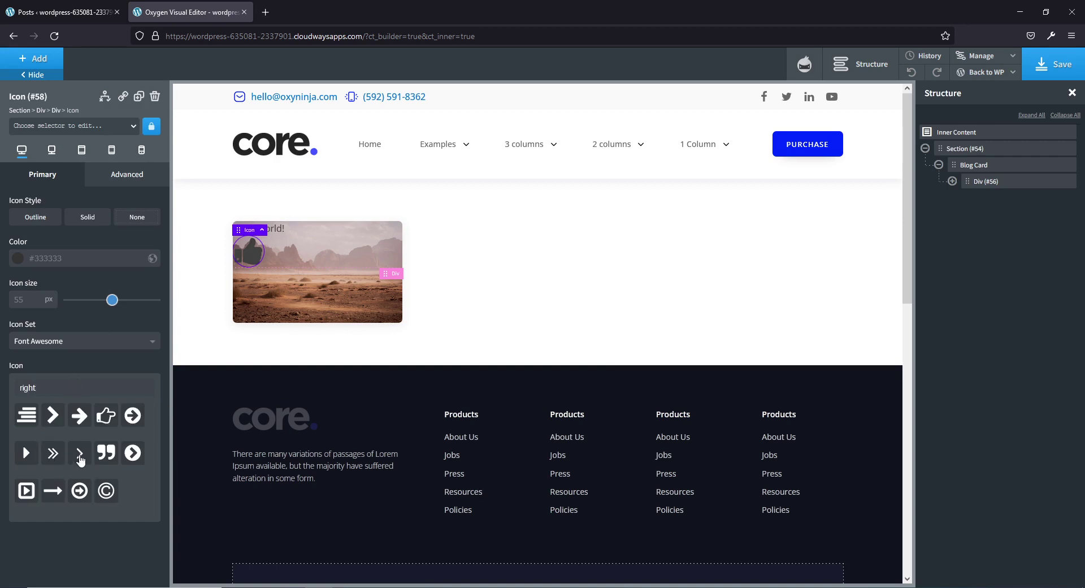
click(79, 455)
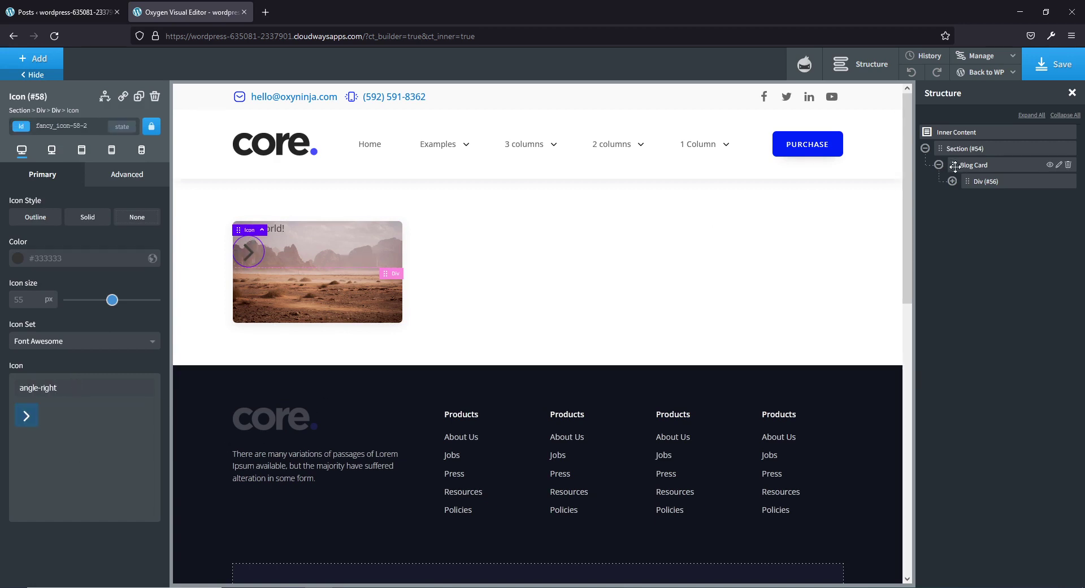
Lay out the inner div's children horizontally, aligned to the middle vertically with space between them horizontally
click(983, 181)
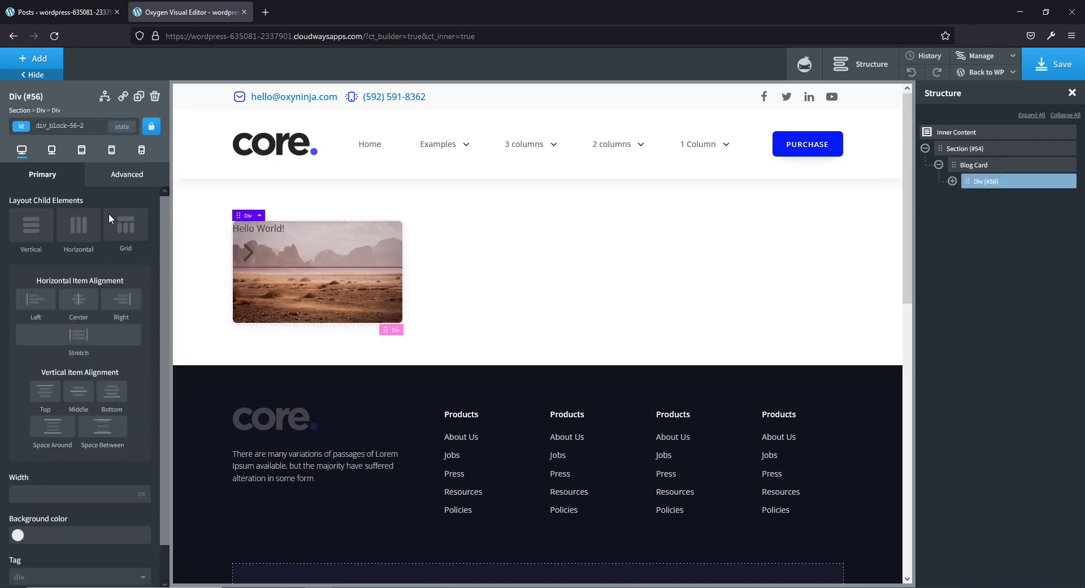
click(80, 231)
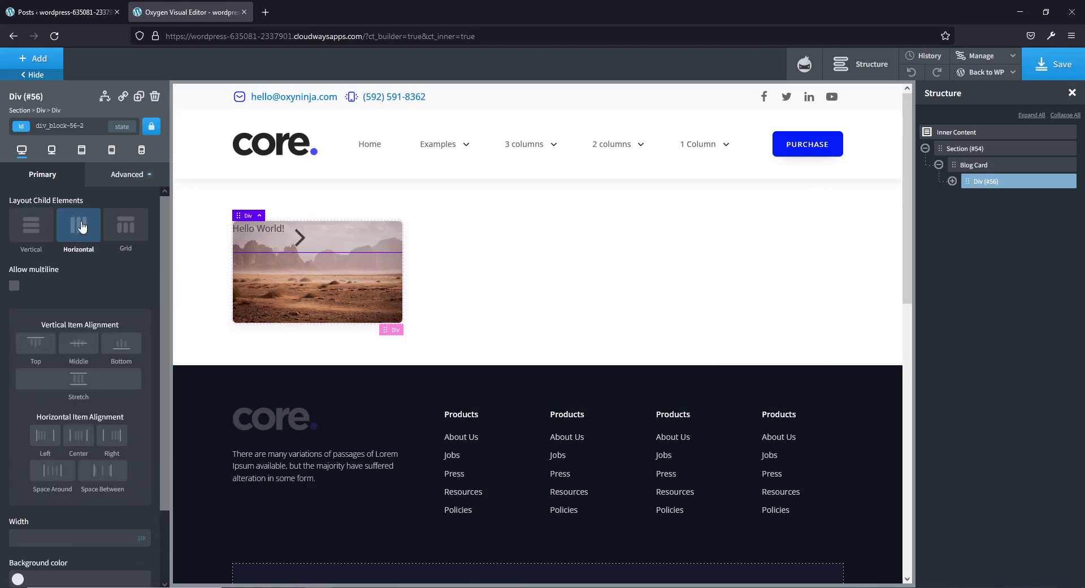
click(78, 346)
click(108, 473)
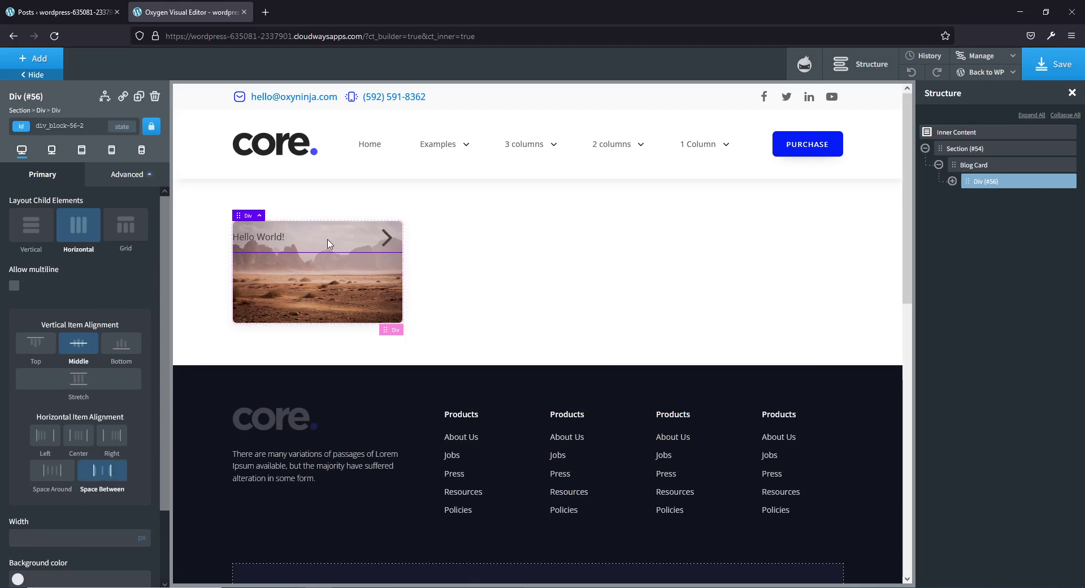
Set the arrow icon's size to 24 px and its color to white
click(385, 237)
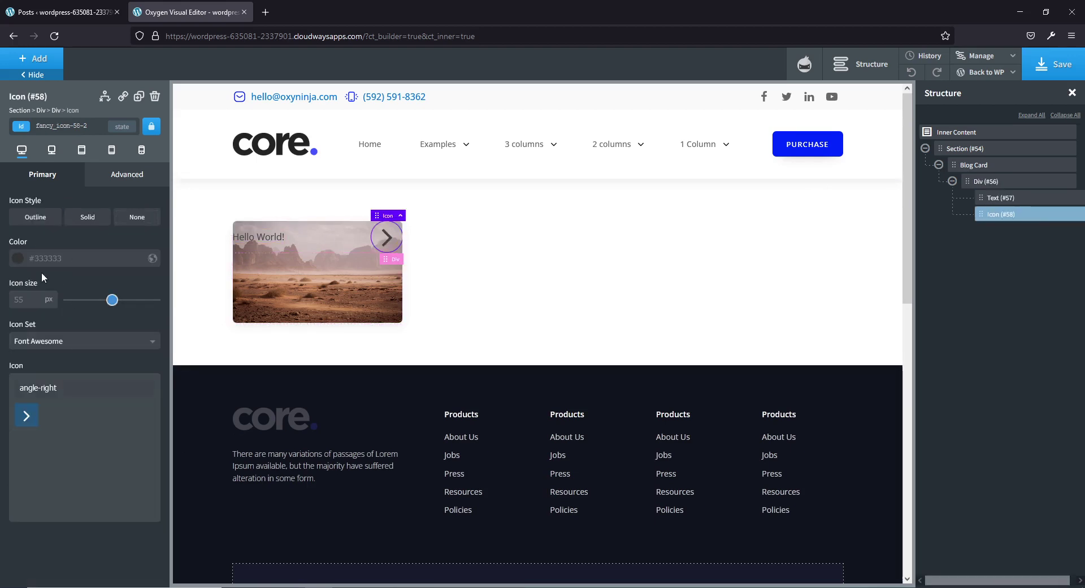
click(33, 295)
text(24)
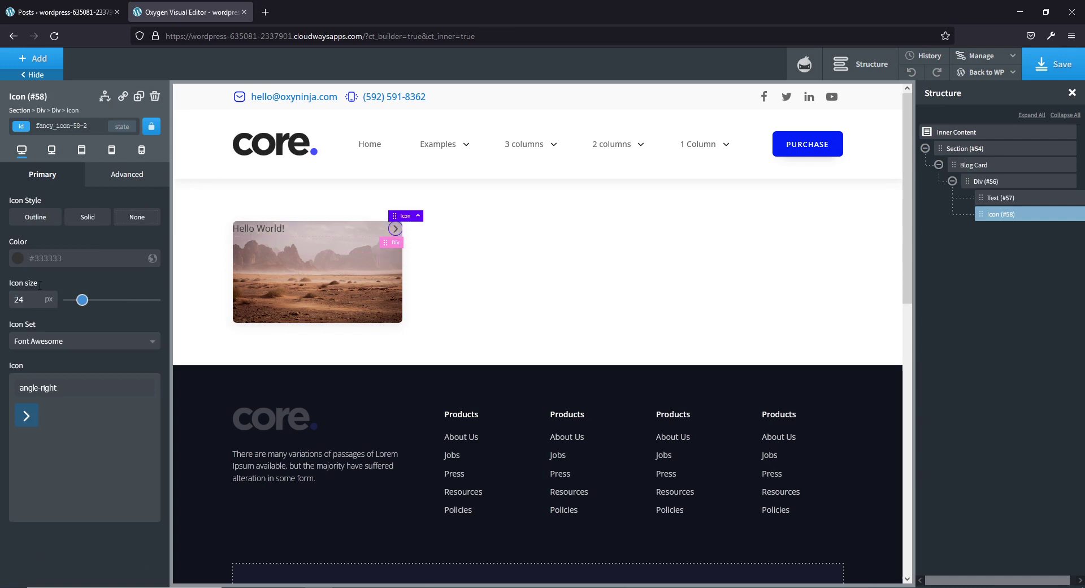
click(18, 258)
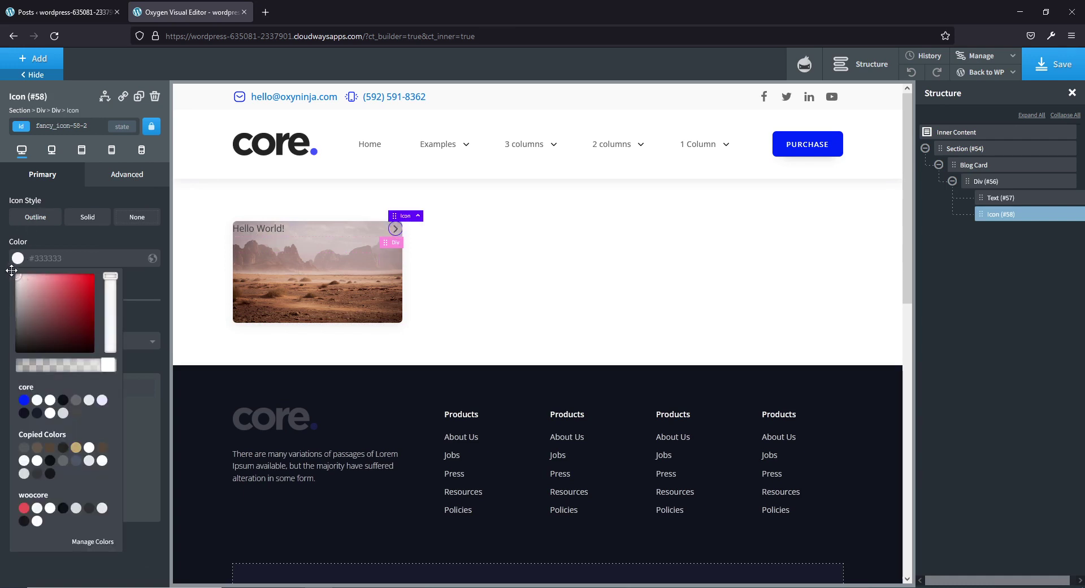
click(14, 272)
click(146, 270)
Assign the text-light class to the "Hello World!" text element
click(257, 229)
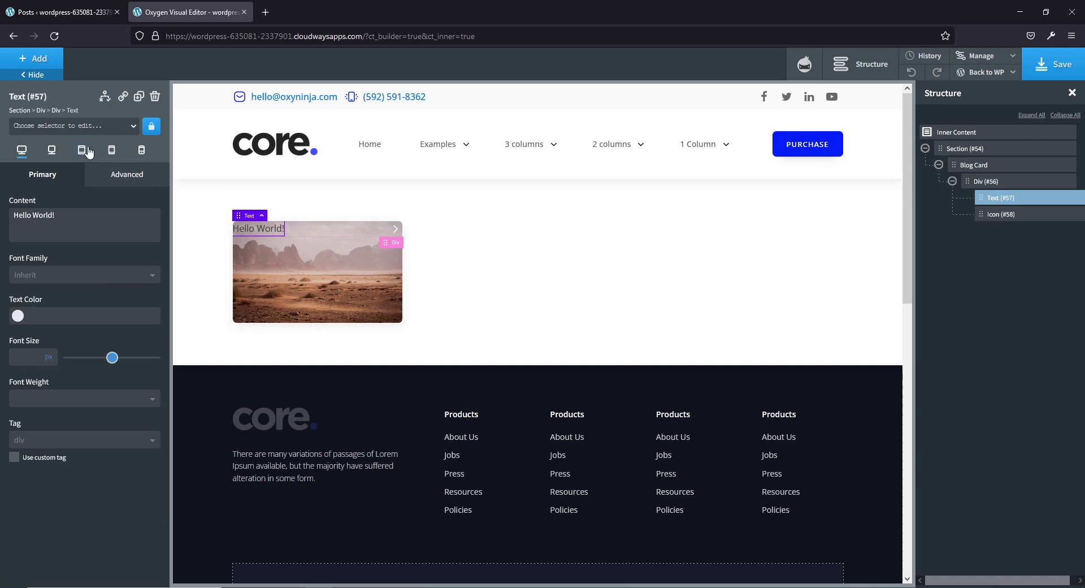
click(79, 129)
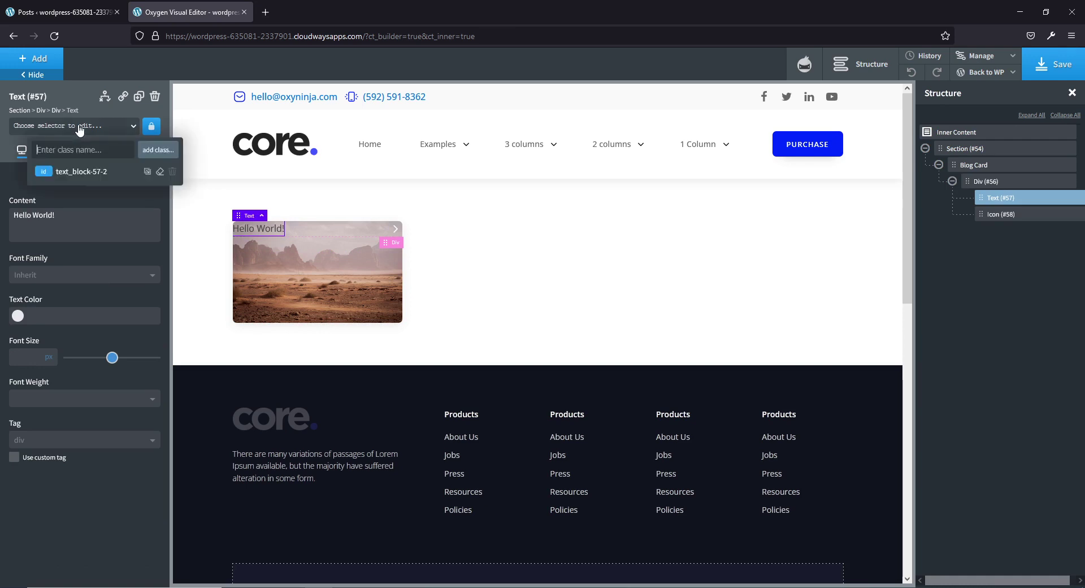
text(text-light)
click(74, 191)
Assign the c-padding-xs class to the inner div that holds the text and icon
click(309, 228)
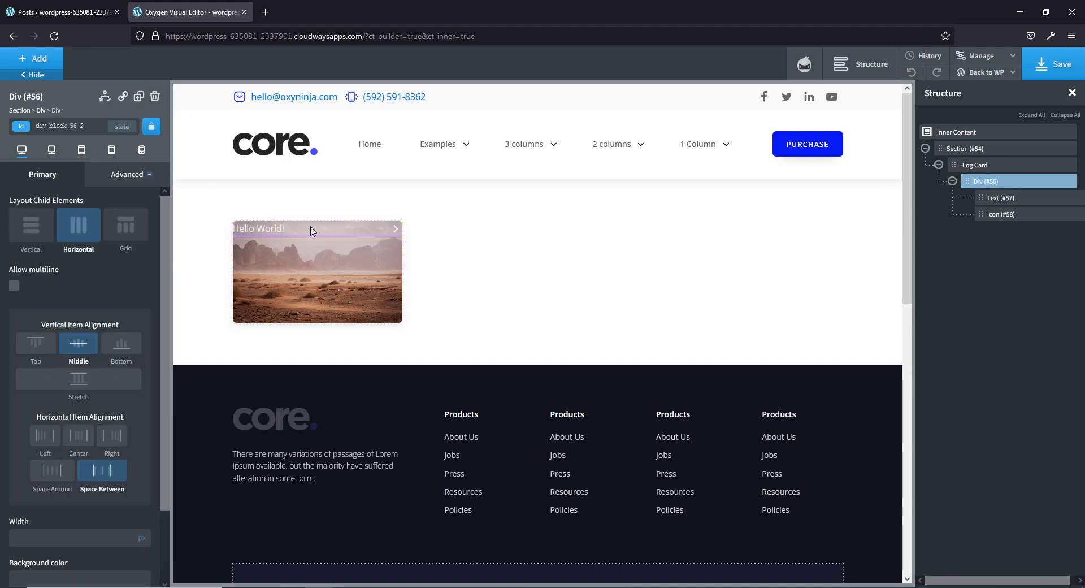
click(90, 126)
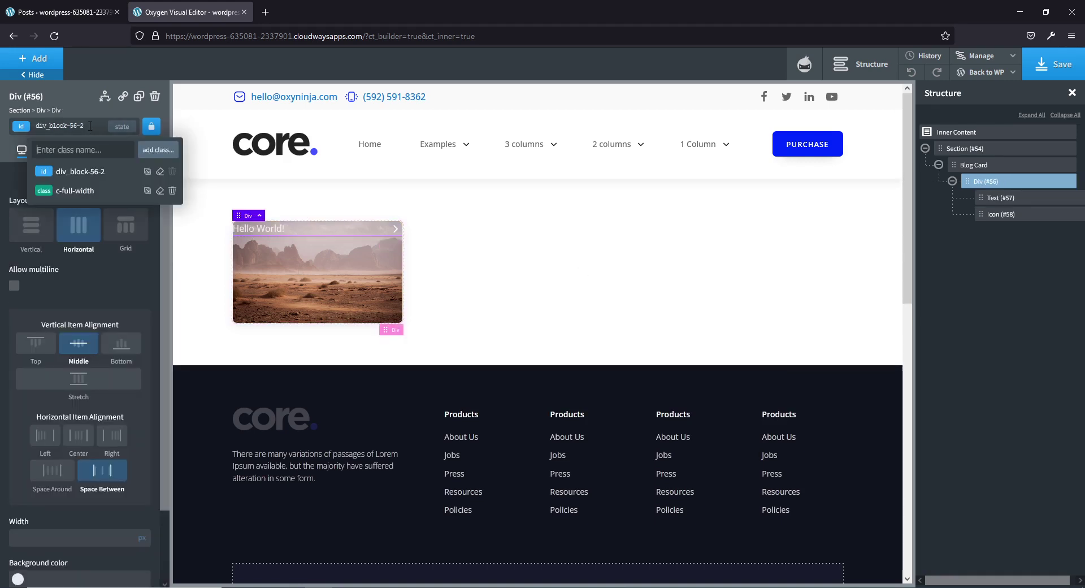
text(padding-)
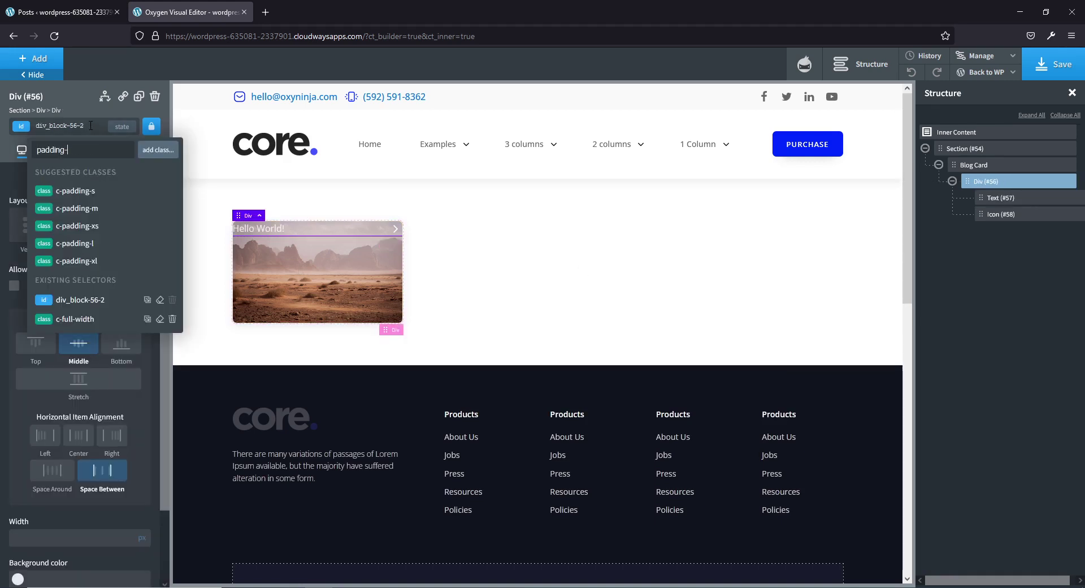
click(85, 226)
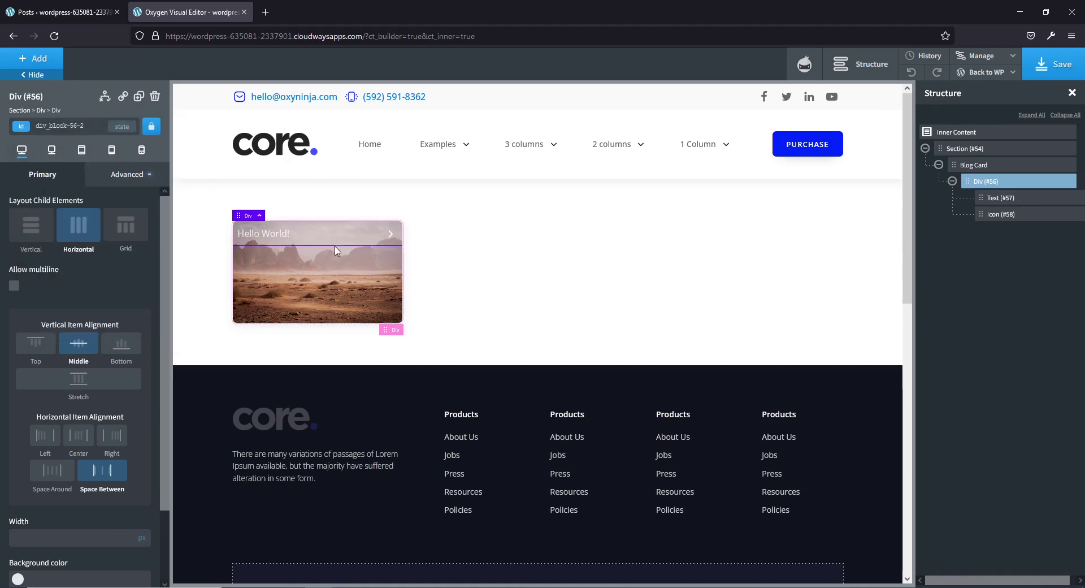
Align the Blog Card's child elements vertically to the bottom
click(365, 292)
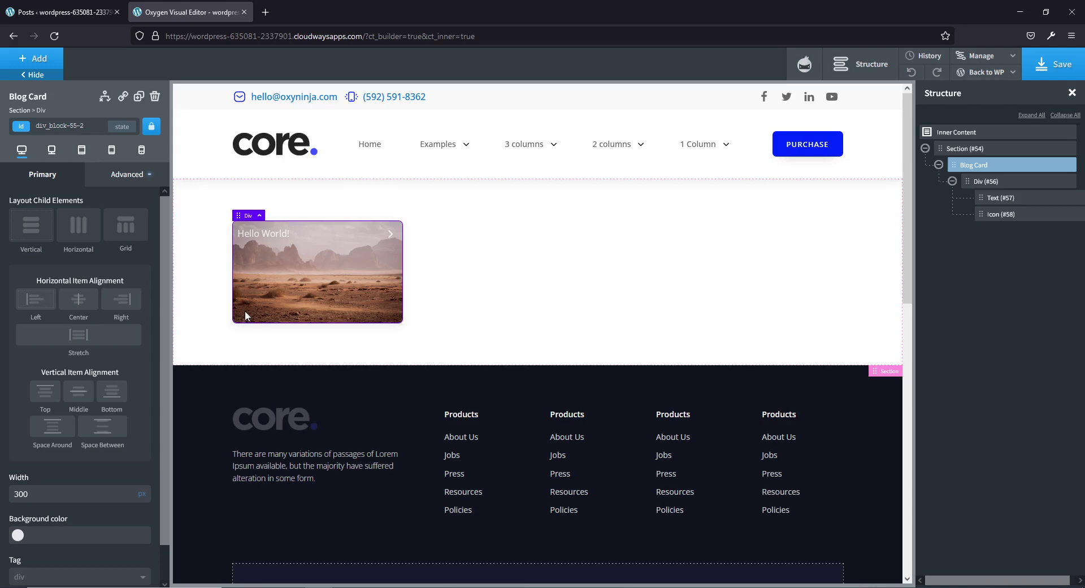
click(127, 398)
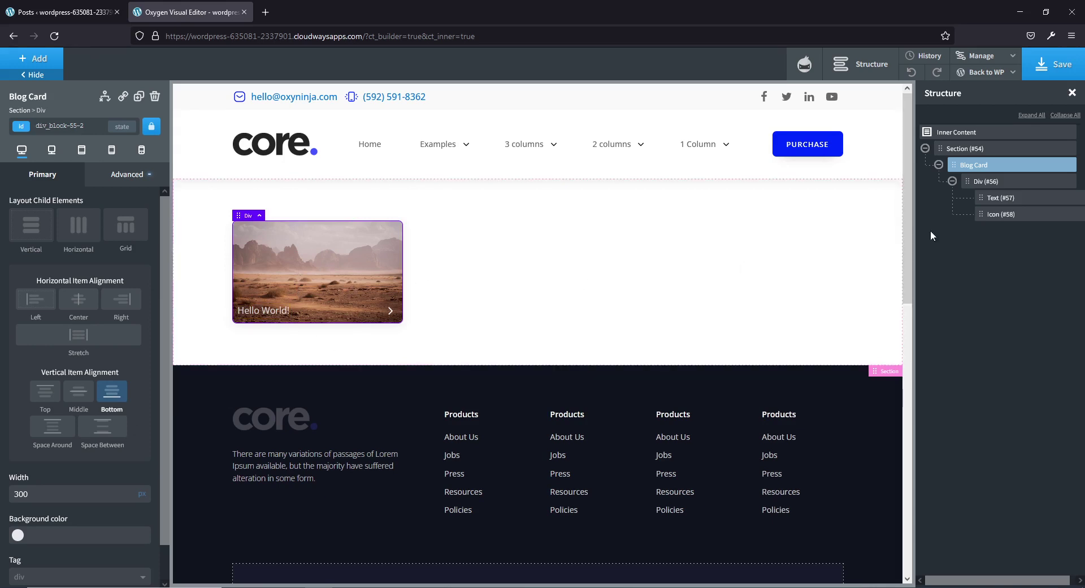
Add a background gradient with two colors to the Blog Card and make the first color transparent white
click(109, 176)
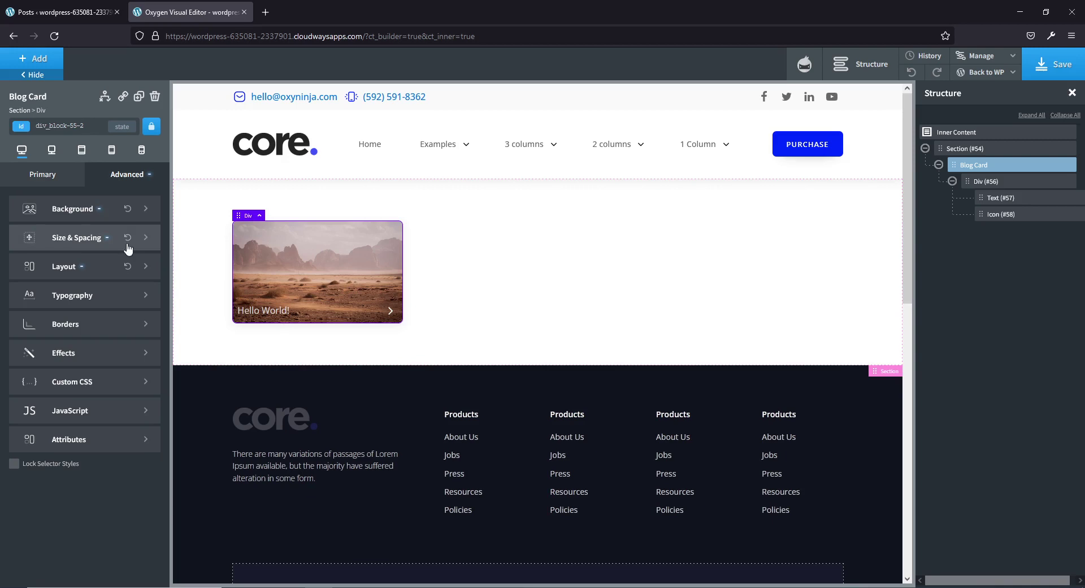
click(73, 215)
scroll(24, 548, down, 1)
click(51, 564)
click(49, 230)
click(49, 231)
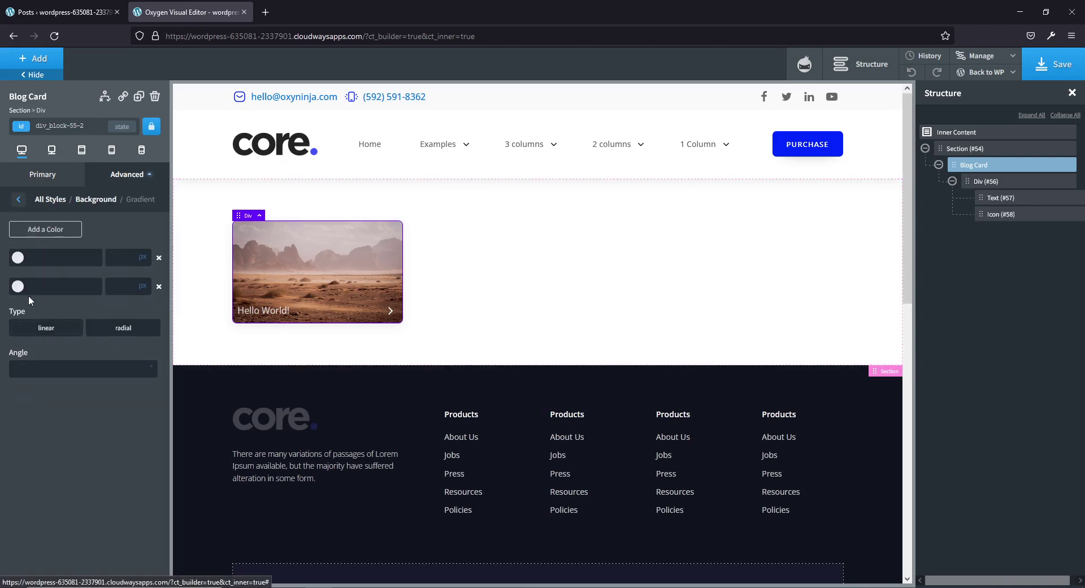
click(27, 257)
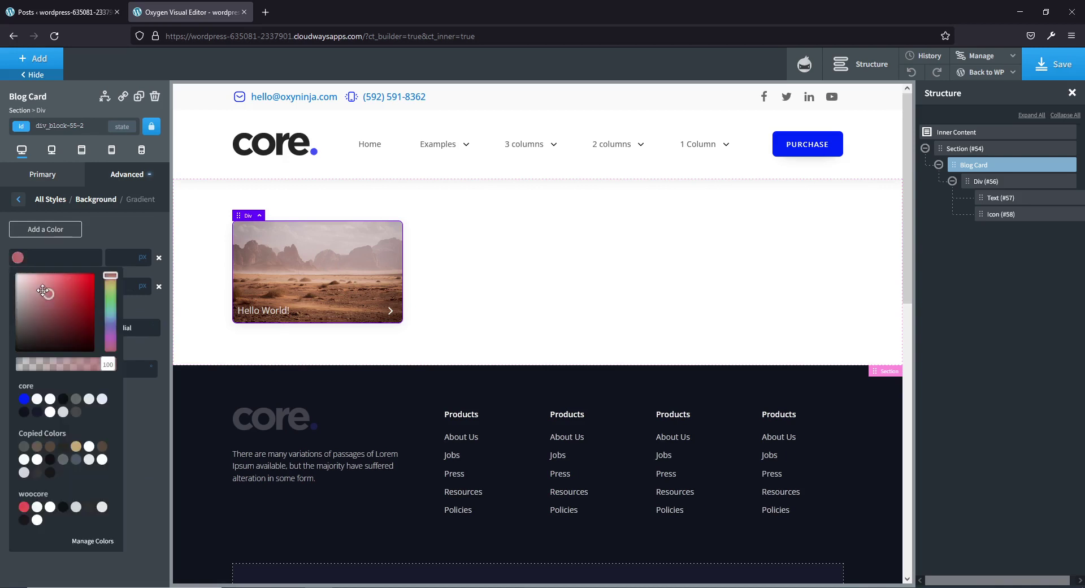
click(5, 266)
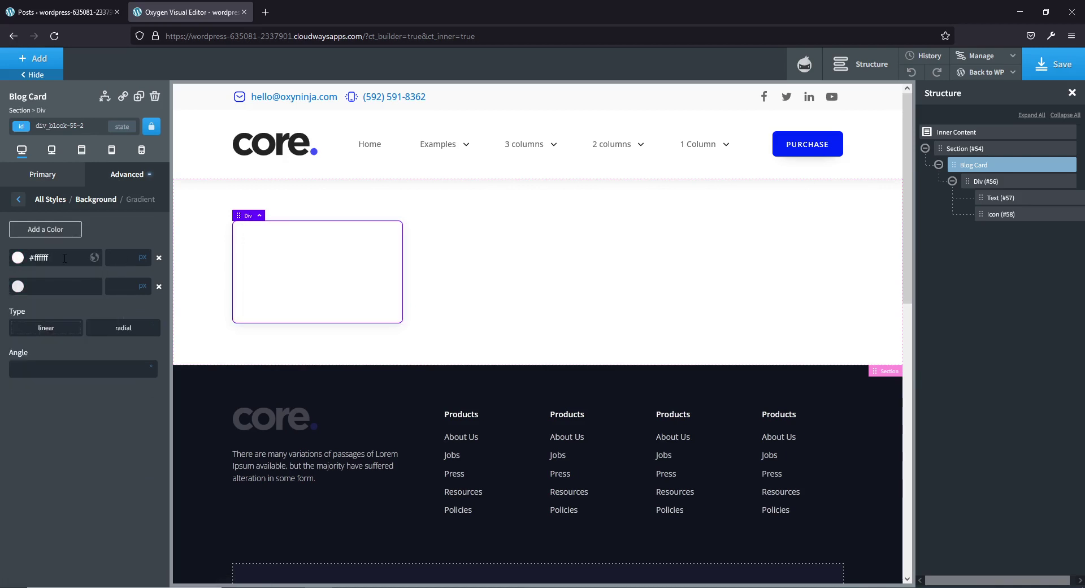
click(18, 257)
click(40, 370)
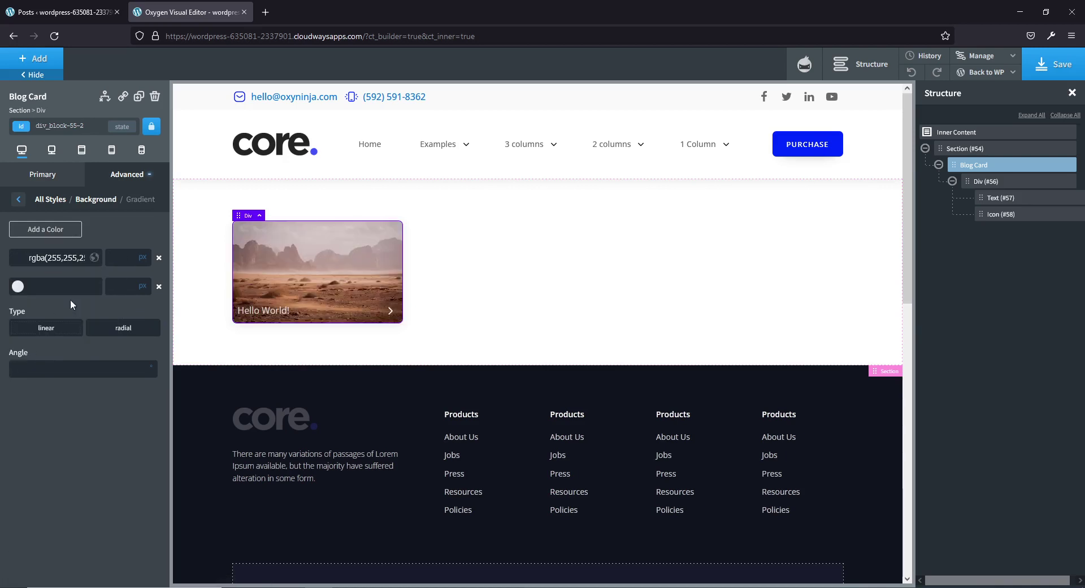
Set the second color of the Blog Card's gradient to black at 75% opacity, rgba(0,0,0,0.75)
click(18, 286)
drag(36, 365, 9, 387)
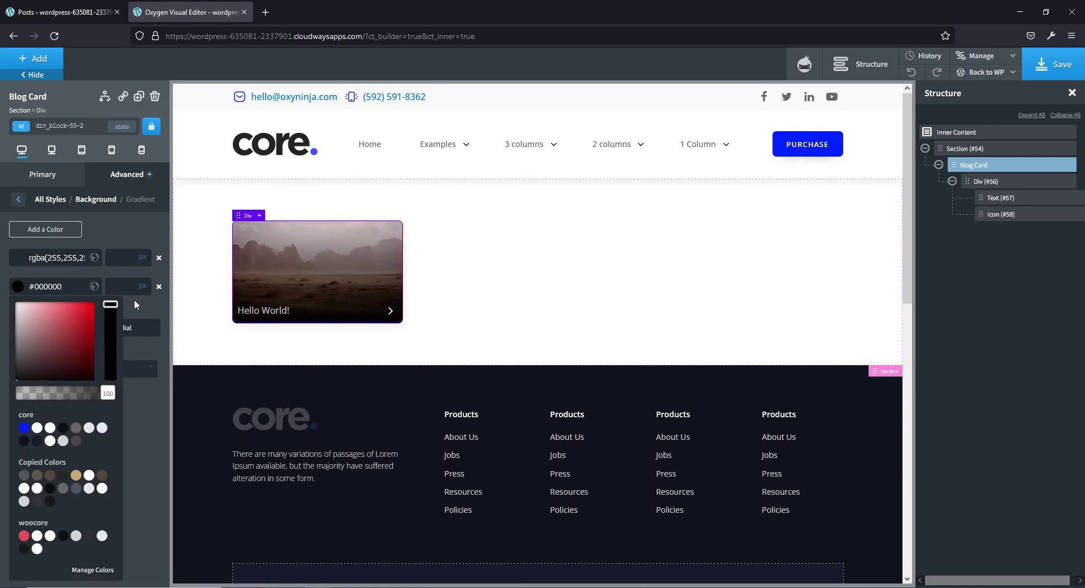
click(134, 302)
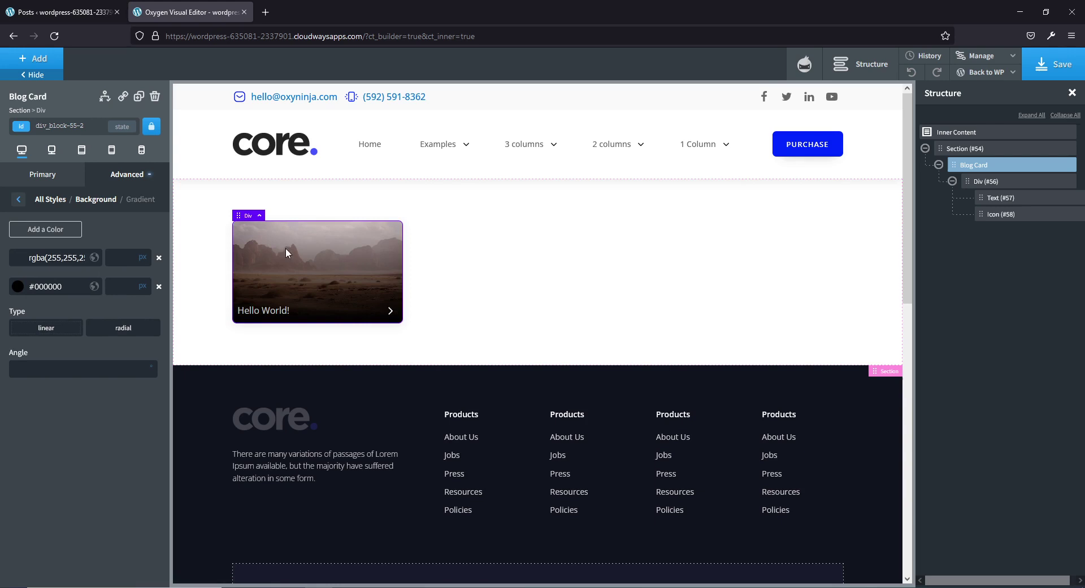
click(18, 286)
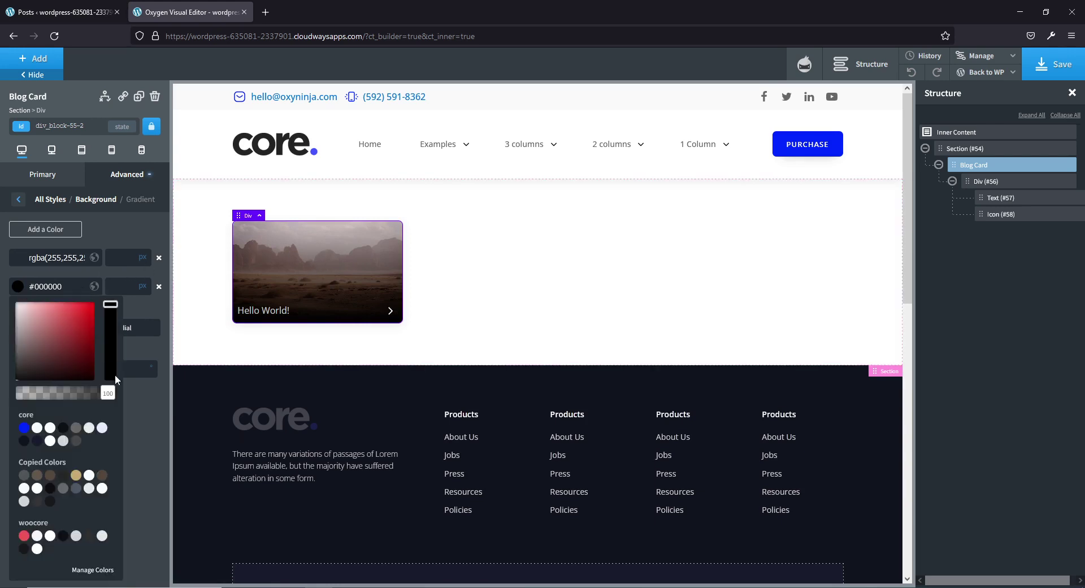
drag(109, 393, 87, 398)
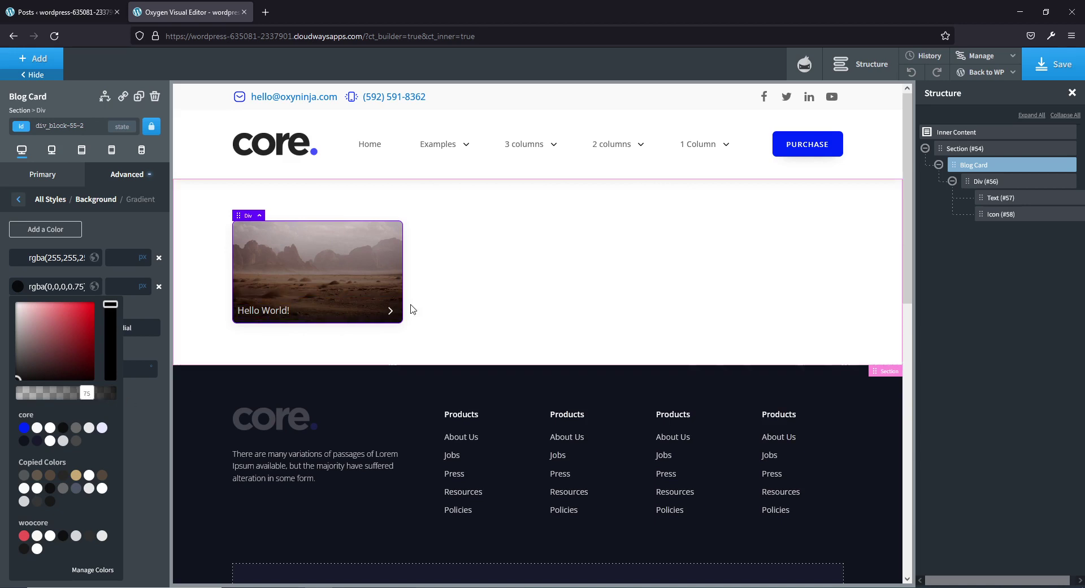
click(513, 326)
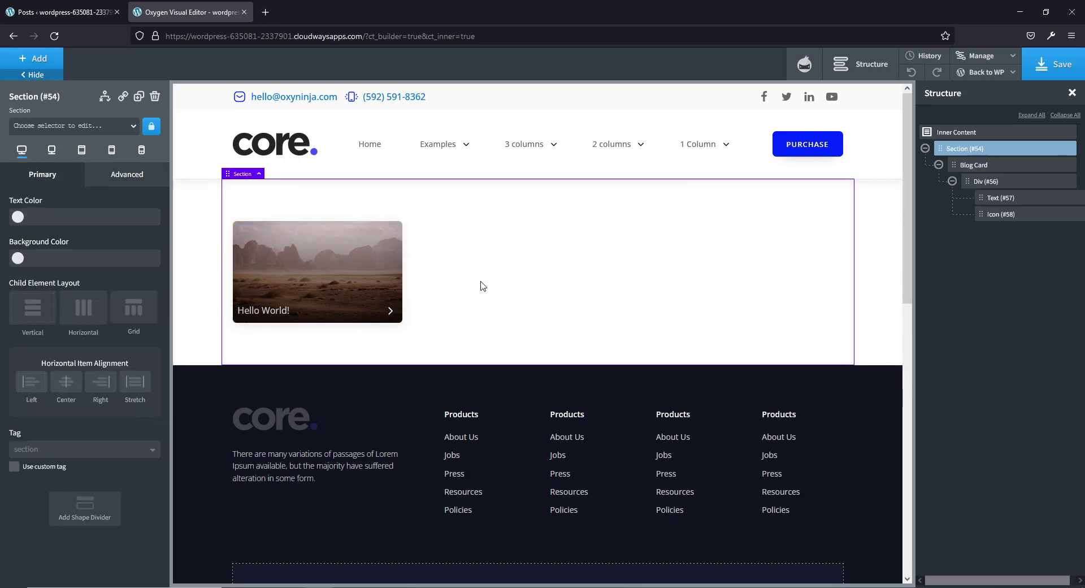
Add a second div directly inside the Blog Card, below the div holding the text and icon
click(274, 250)
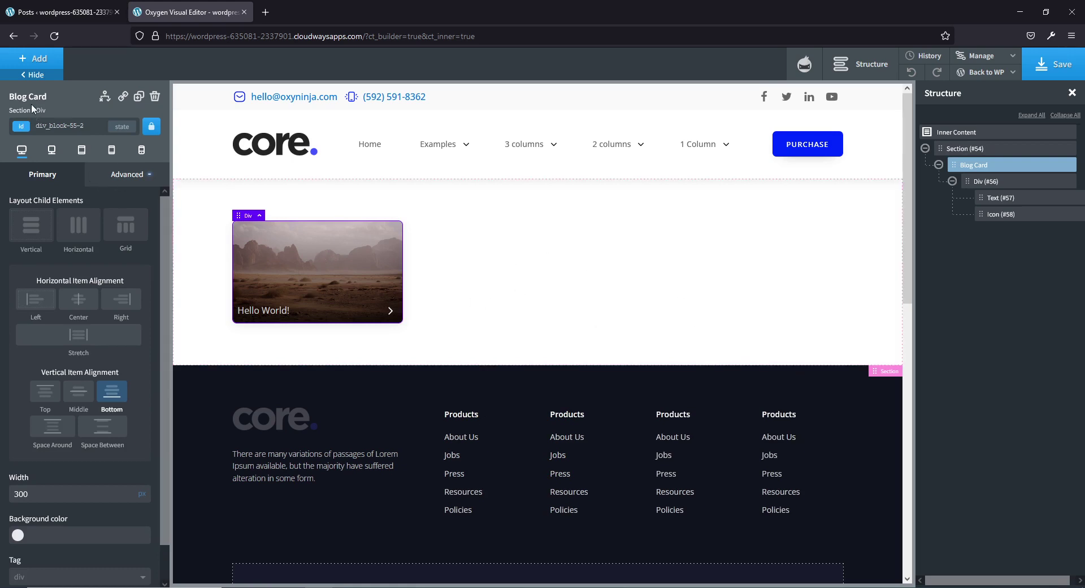
click(38, 59)
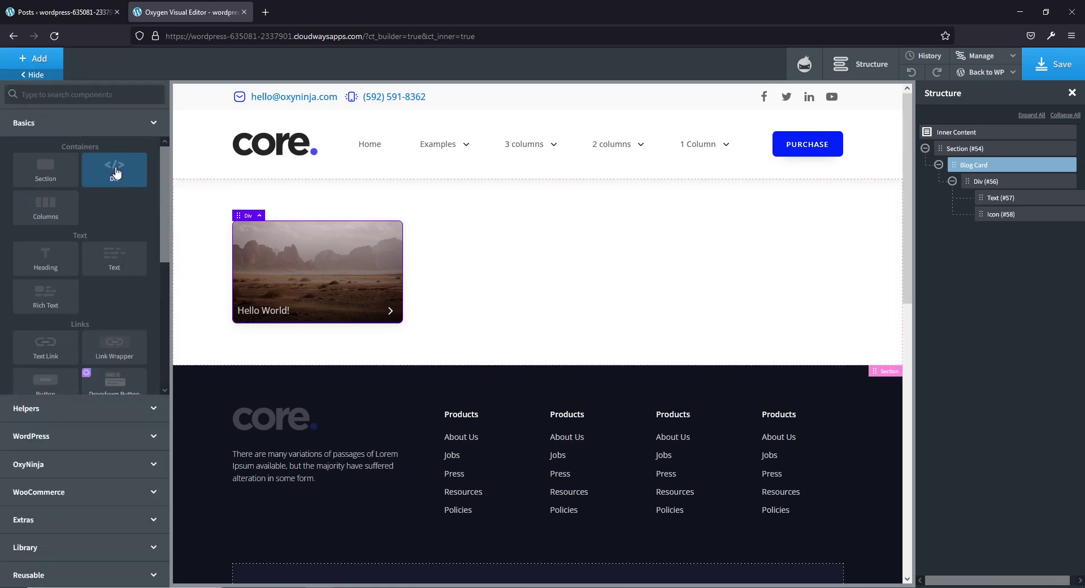
click(116, 171)
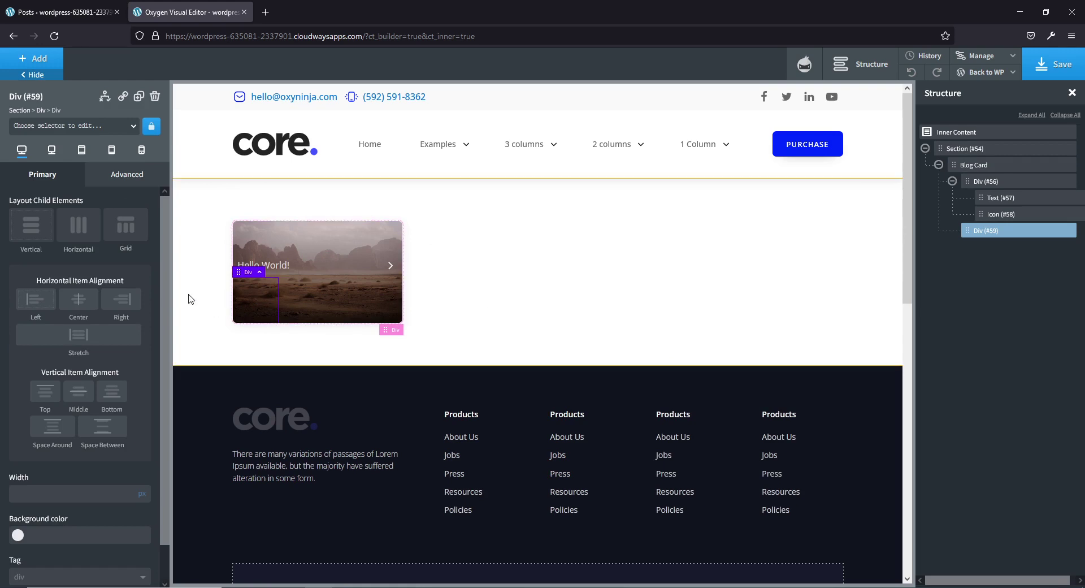
Set the new div's width and height to 800 px each
click(103, 178)
click(76, 237)
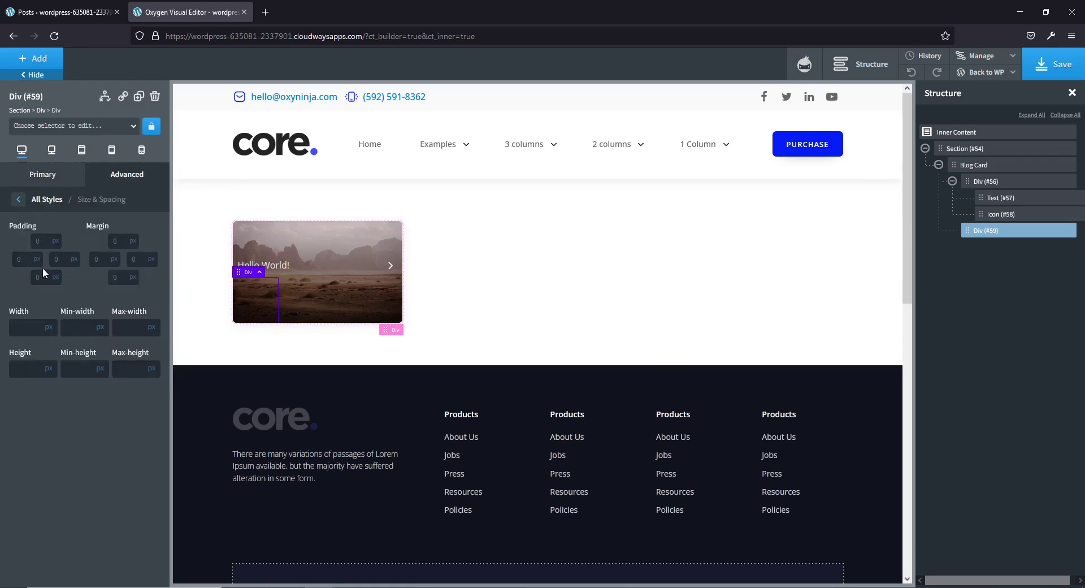
text(800)
key(Tab)
key(Tab)
key(Tab)
text(800)
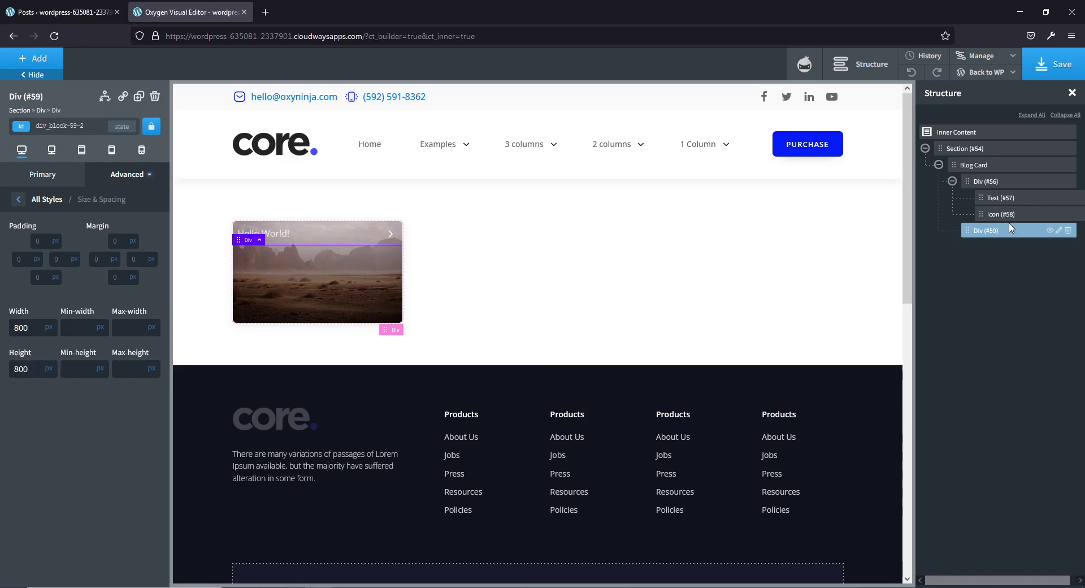
Rename the 800 px div to "Circle" in the structure
right_click(1065, 236)
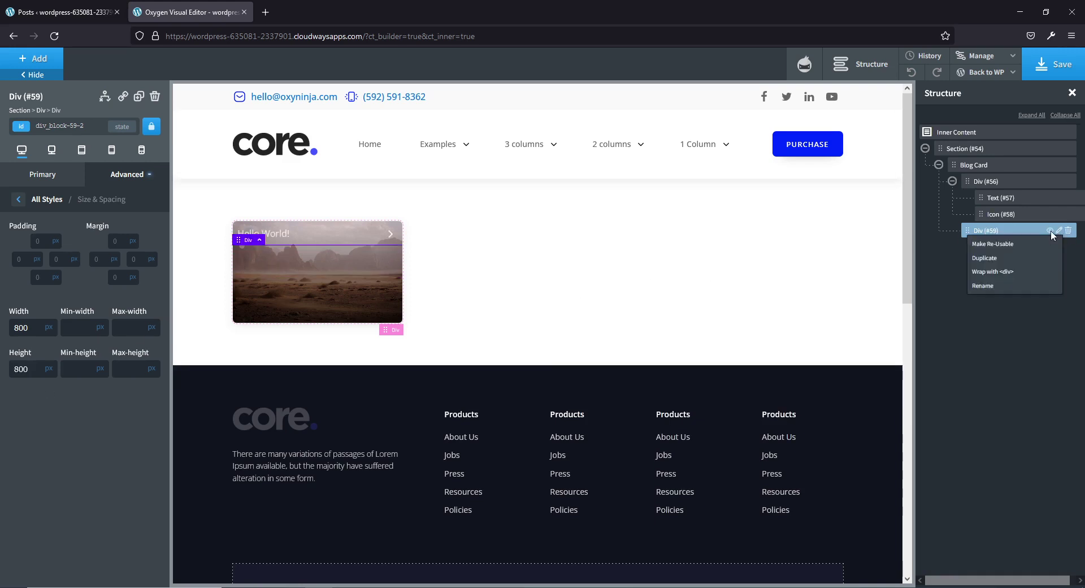
click(994, 292)
key(ctrl+a)
text(circ)
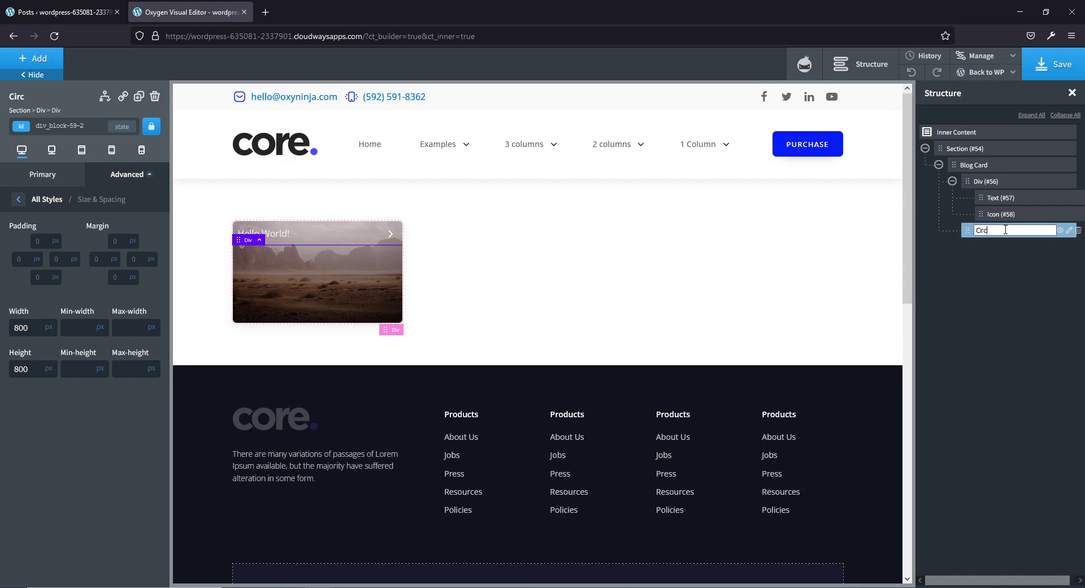
text(le)
key(Return)
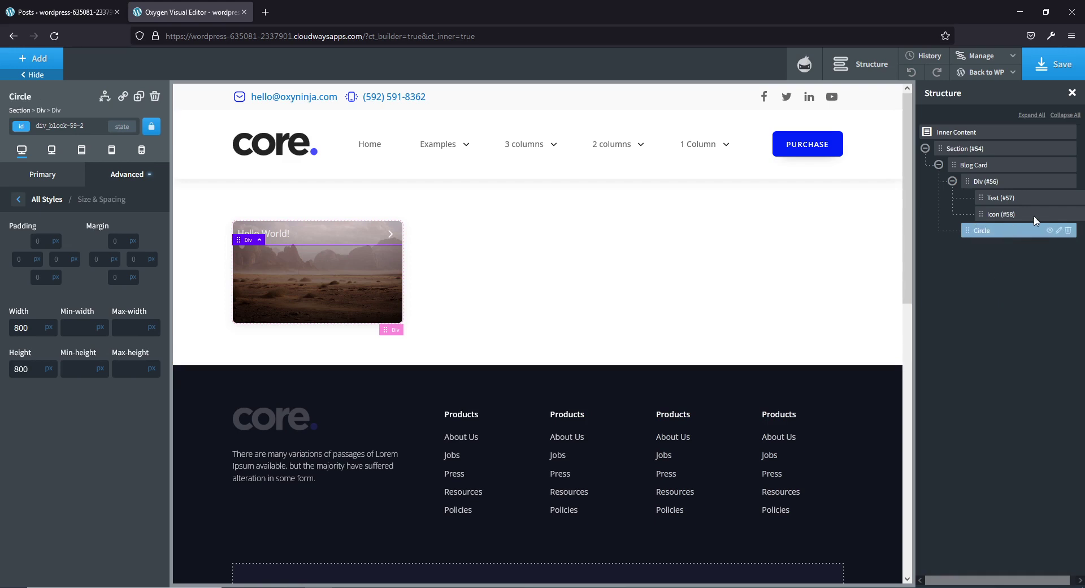
Rename the div holding the text and icon to "Text Container"
click(1008, 182)
right_click(1057, 182)
click(982, 234)
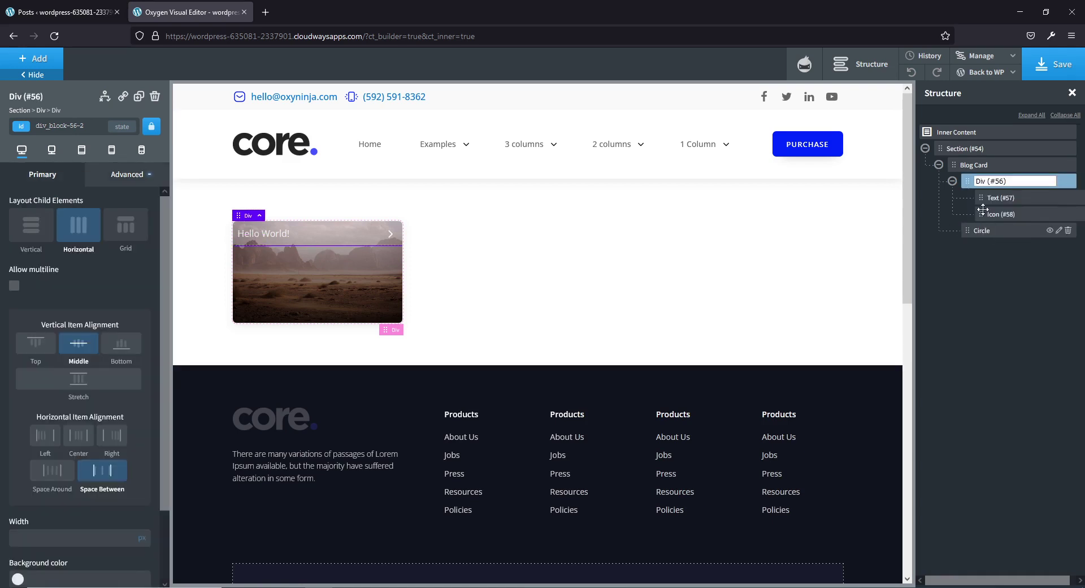
key(ctrl+a)
text(T)
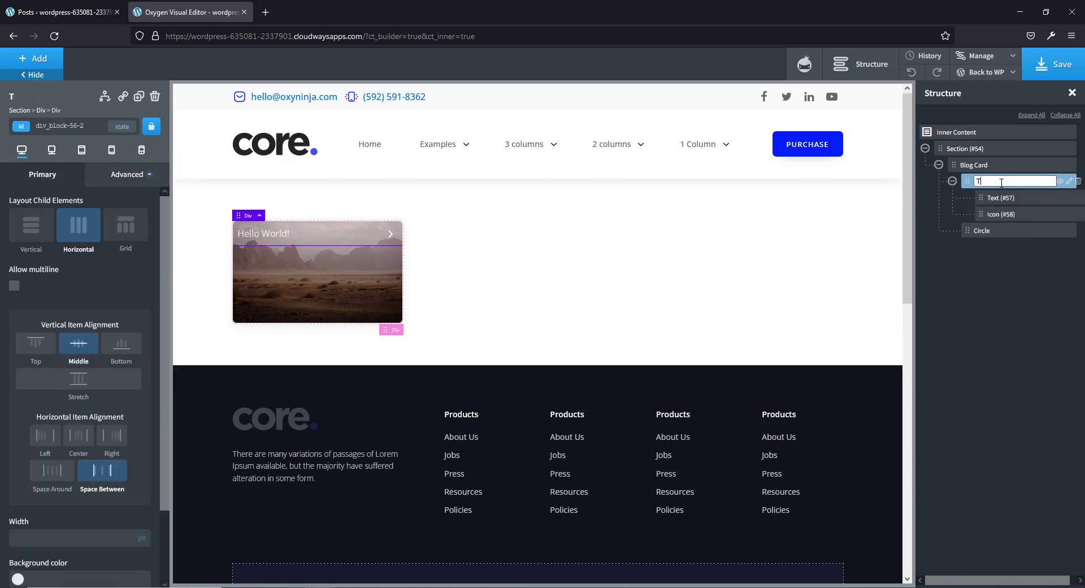
text(ext Container)
key(Return)
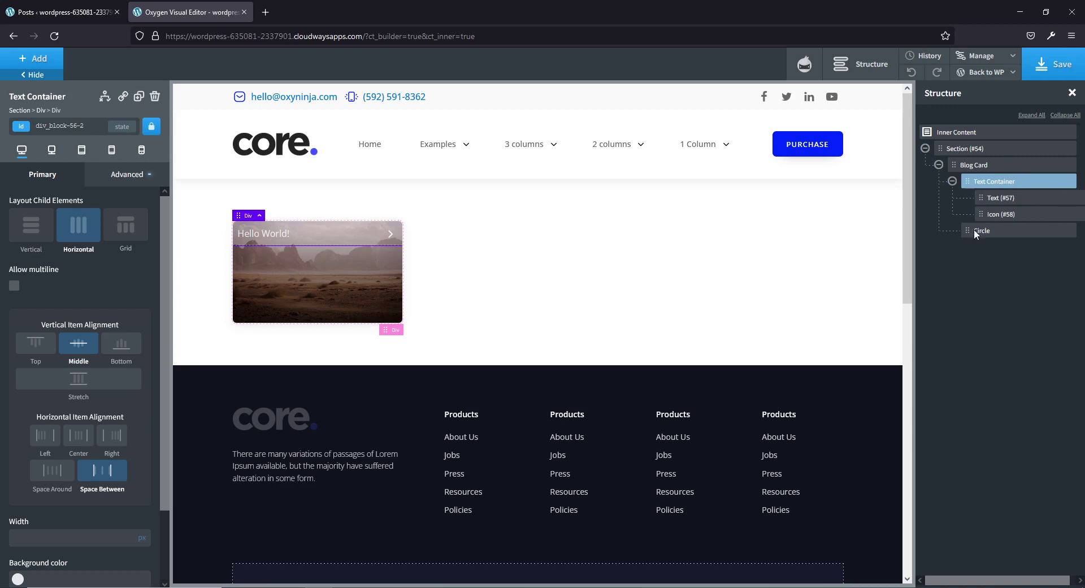
Set the Blog Card's position to relative
click(976, 169)
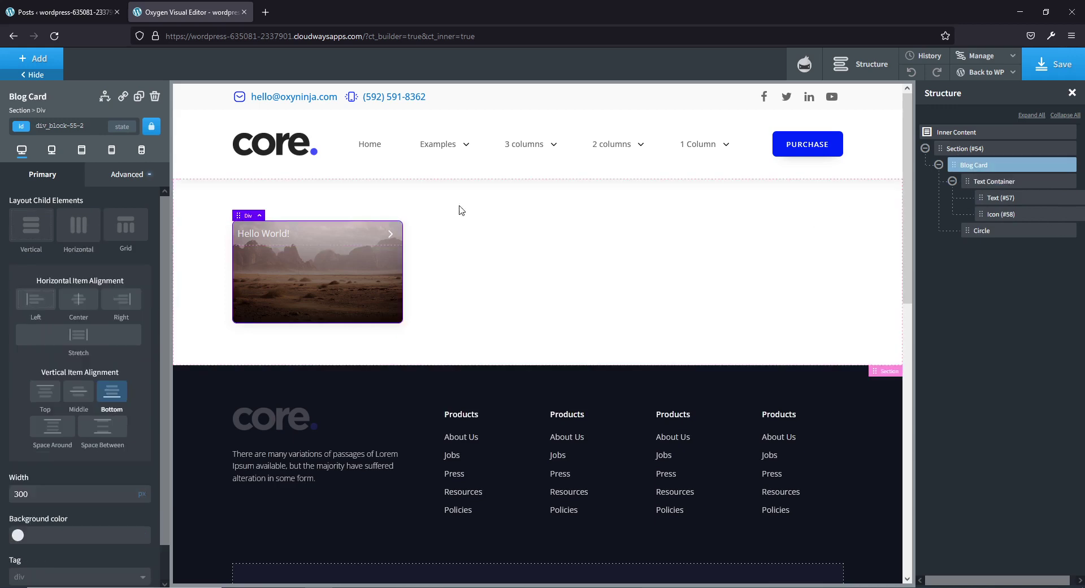
click(126, 174)
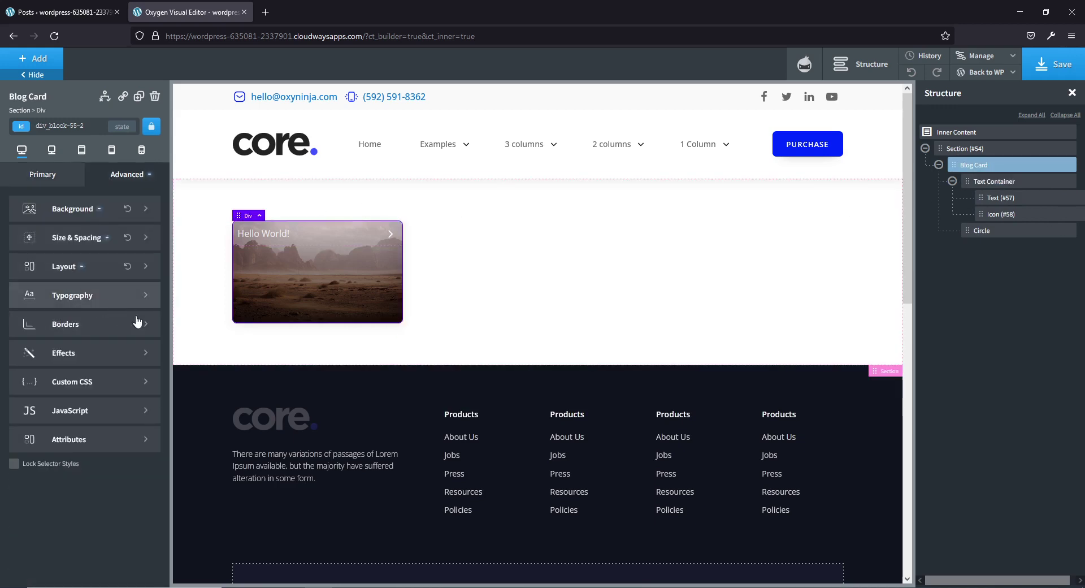
click(71, 267)
scroll(100, 425, down, 6)
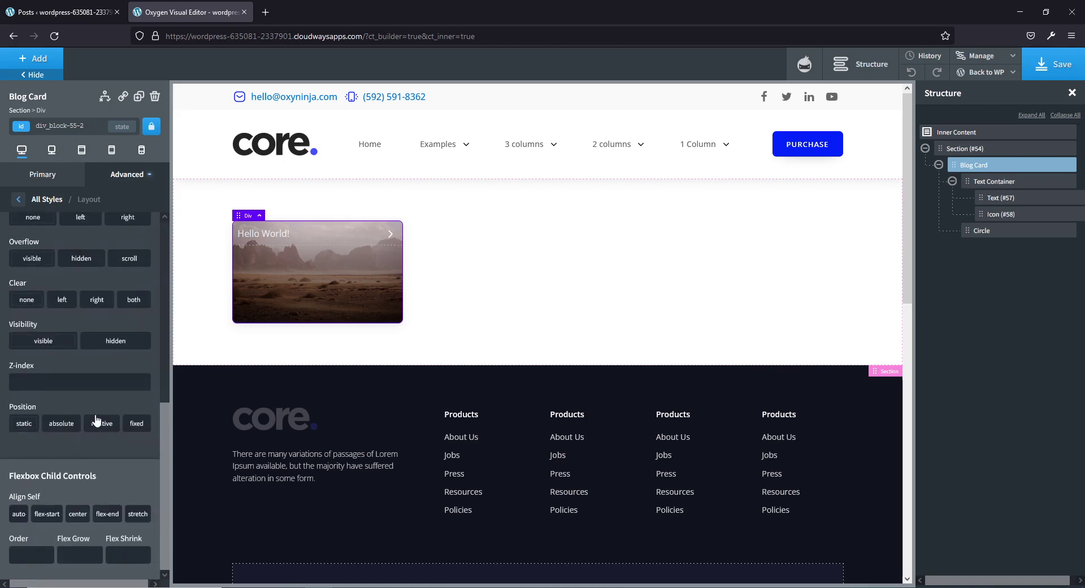
click(101, 423)
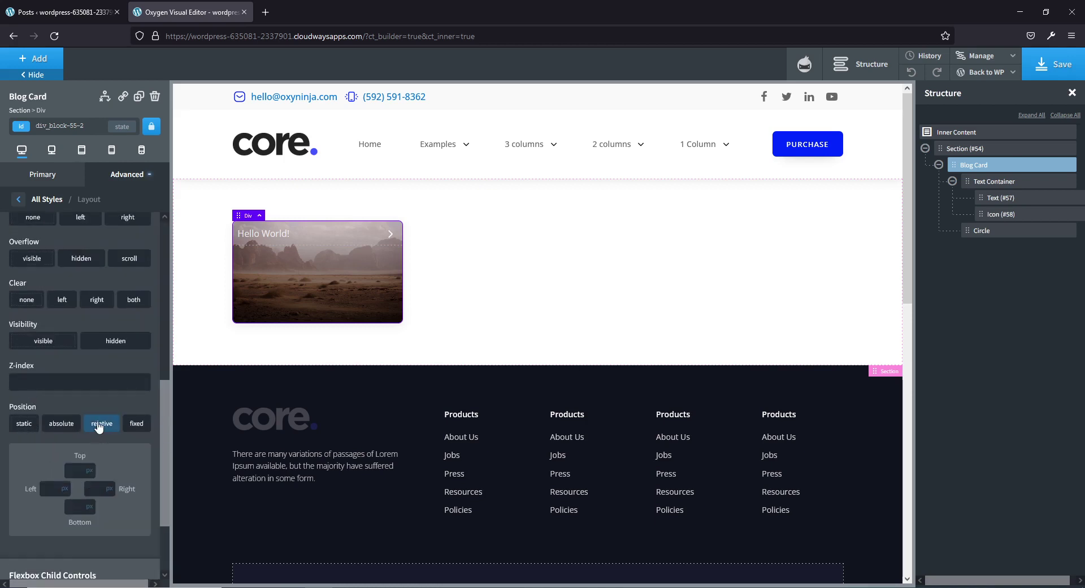
Set the Circle div's position to absolute
click(982, 230)
click(128, 175)
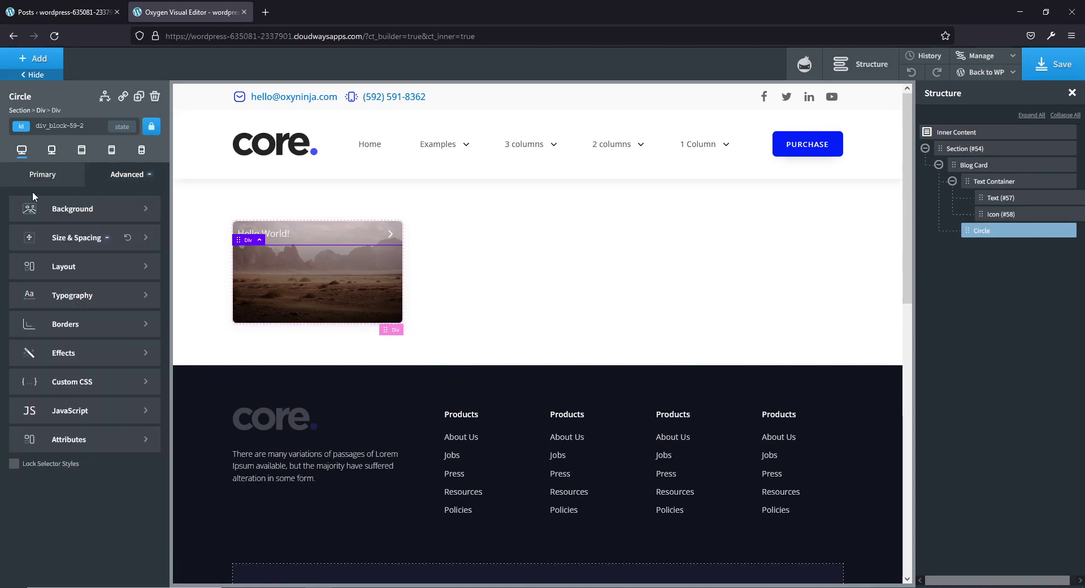
click(60, 268)
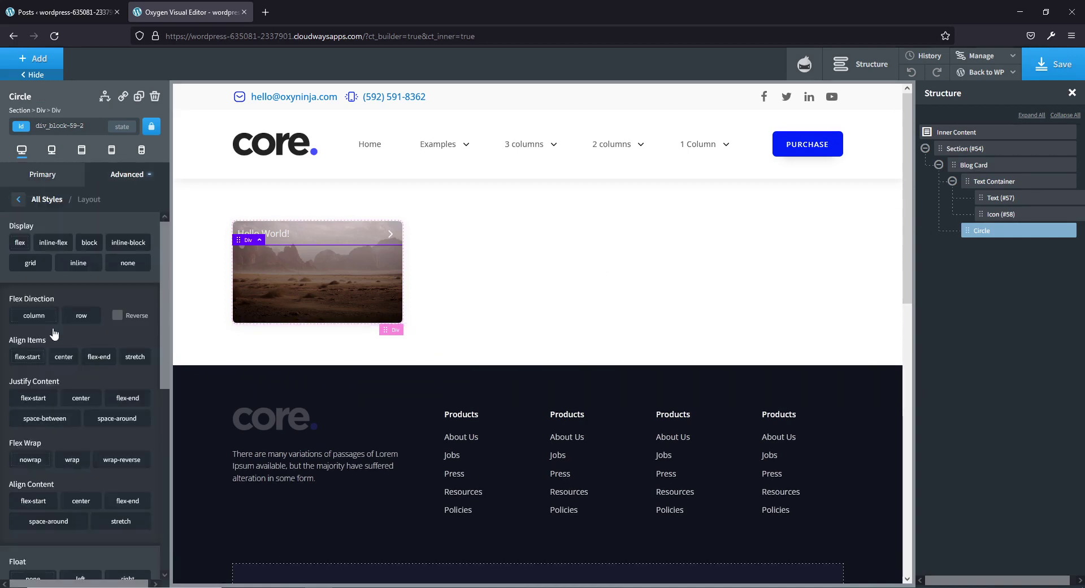
scroll(59, 319, down, 6)
click(59, 425)
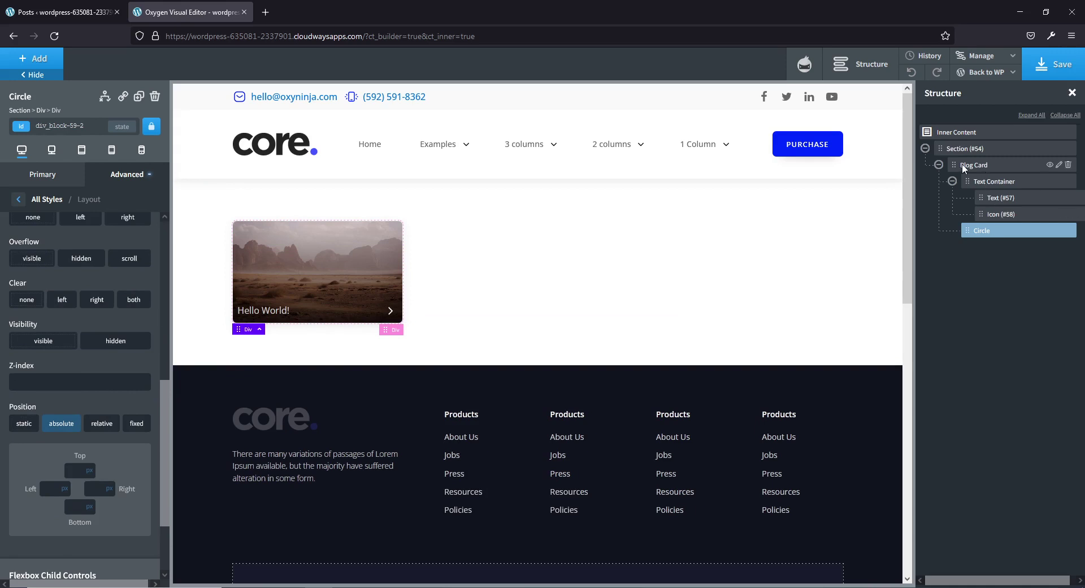
Set the Blog Card's overflow to visible
click(980, 166)
click(103, 185)
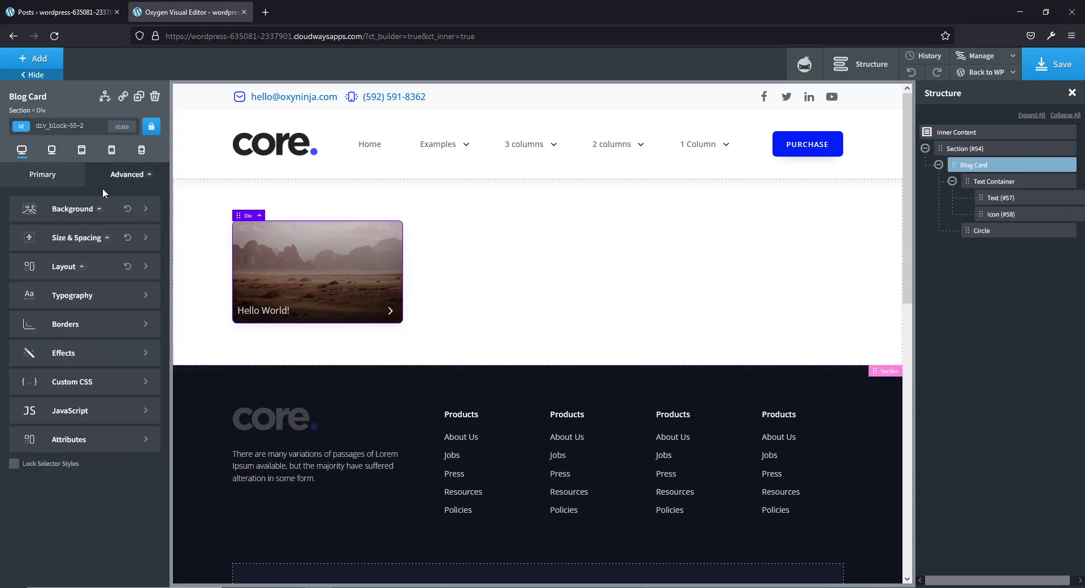
click(64, 266)
scroll(38, 354, down, 4)
scroll(39, 355, down, 2)
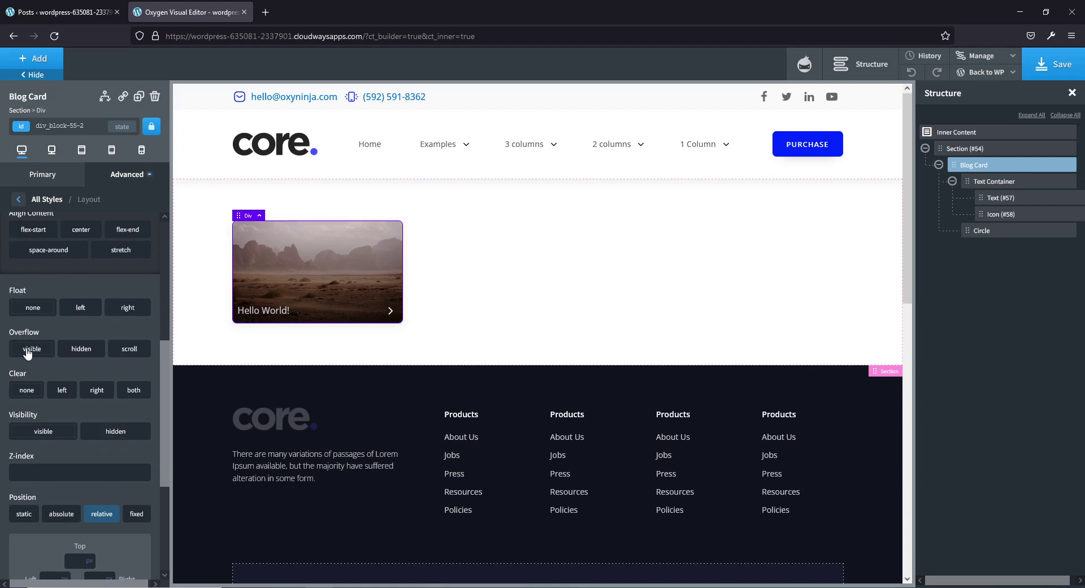
click(29, 350)
Round the Circle div with a border radius of 50%
click(573, 304)
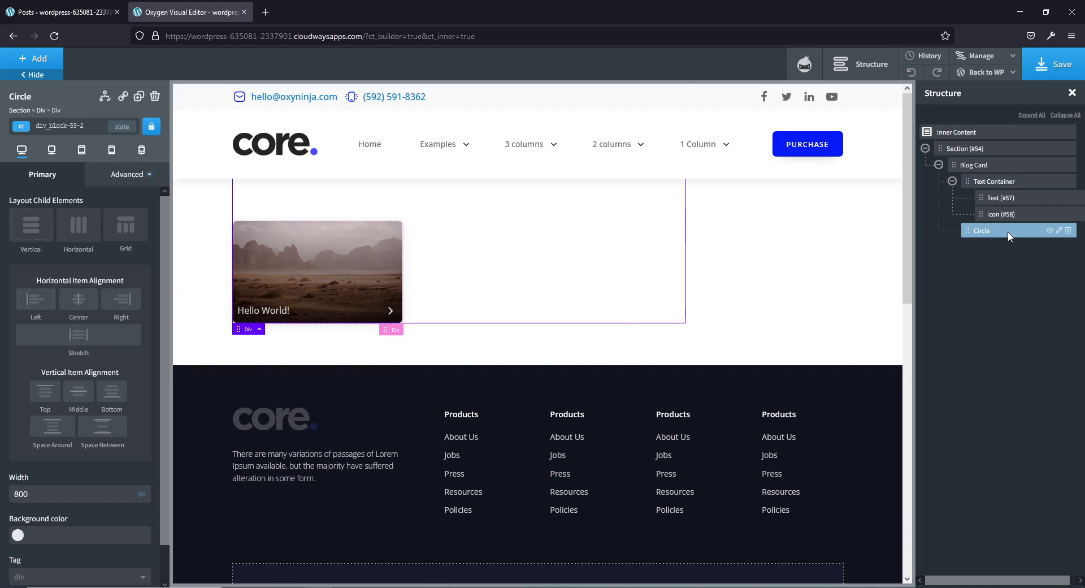
click(122, 175)
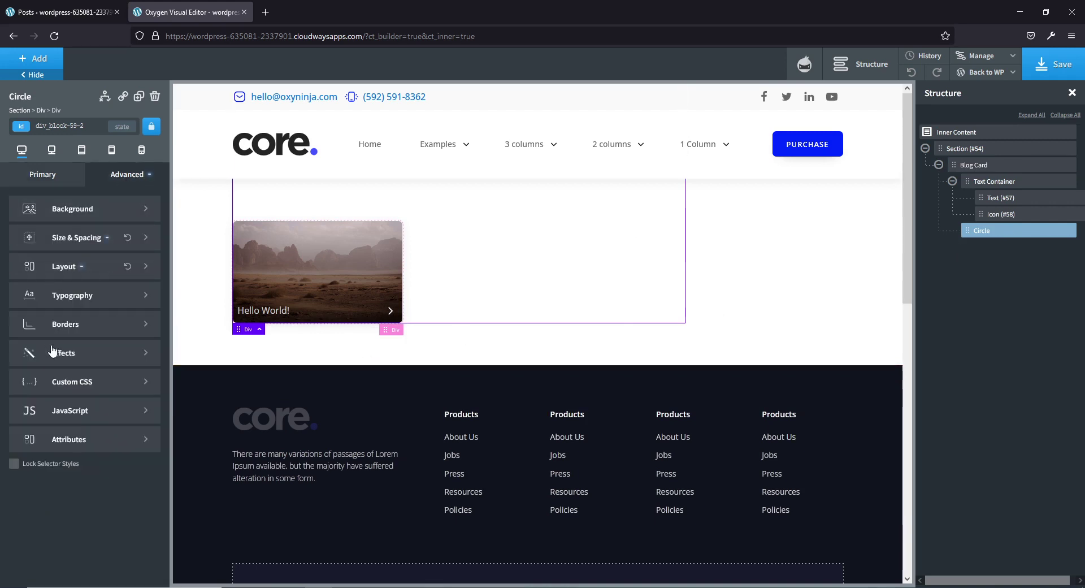
click(75, 324)
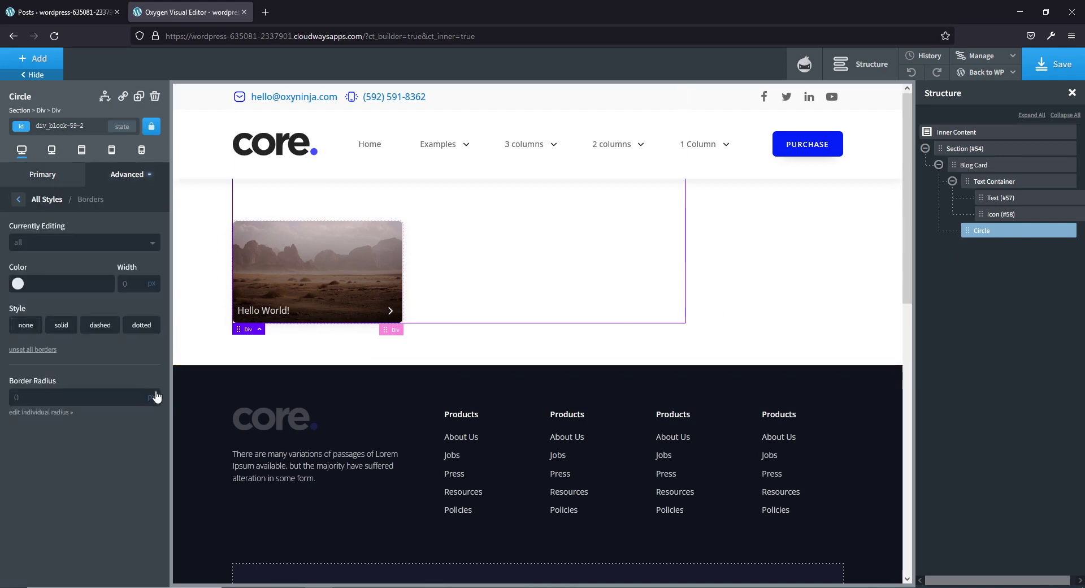
click(153, 391)
text(50)
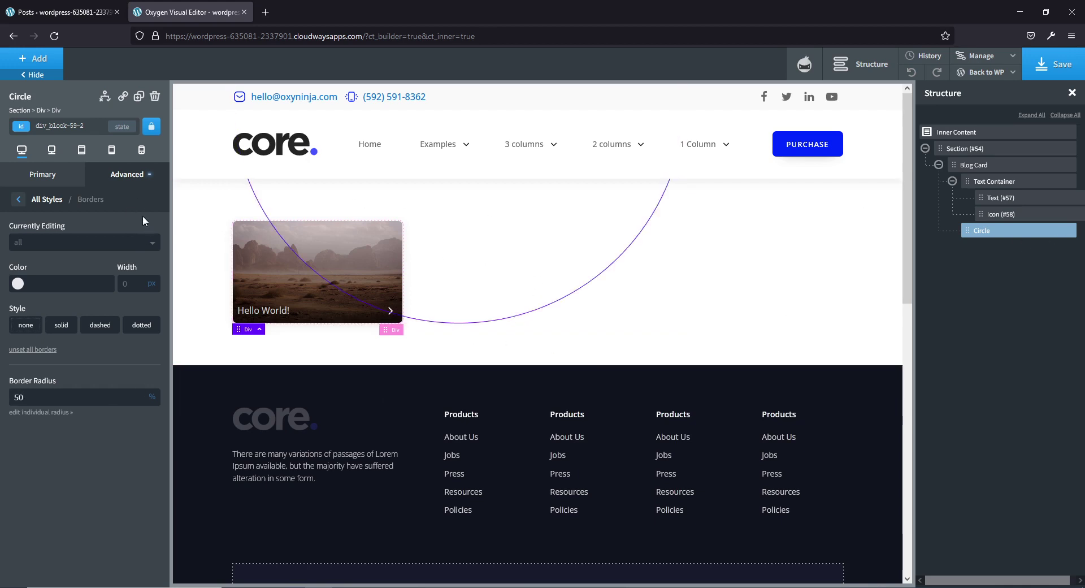
Offset the absolutely positioned Circle by -800 px from the right and -800 px from the bottom
click(127, 176)
click(85, 242)
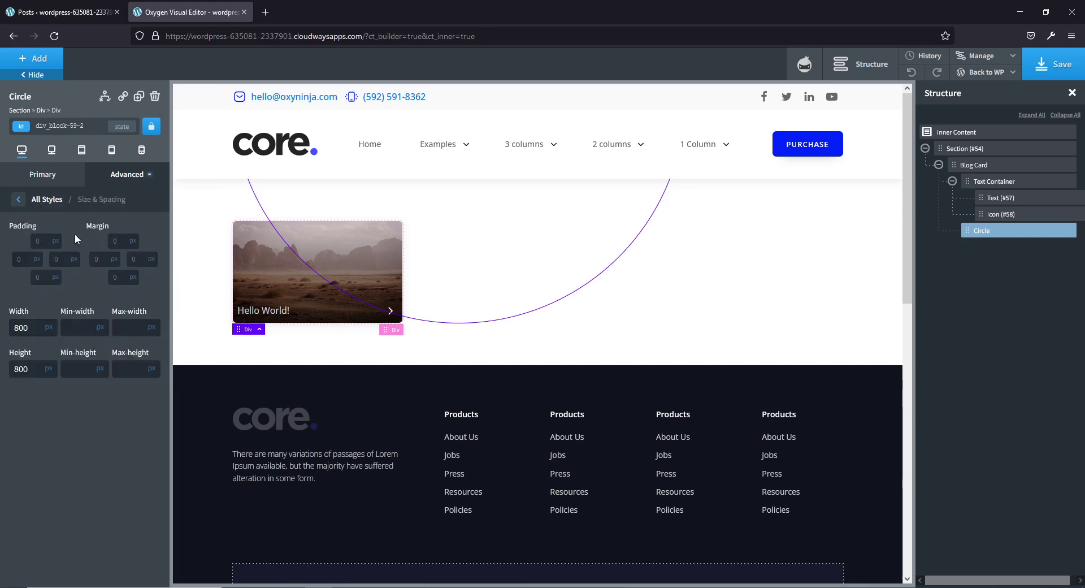
click(19, 198)
click(82, 270)
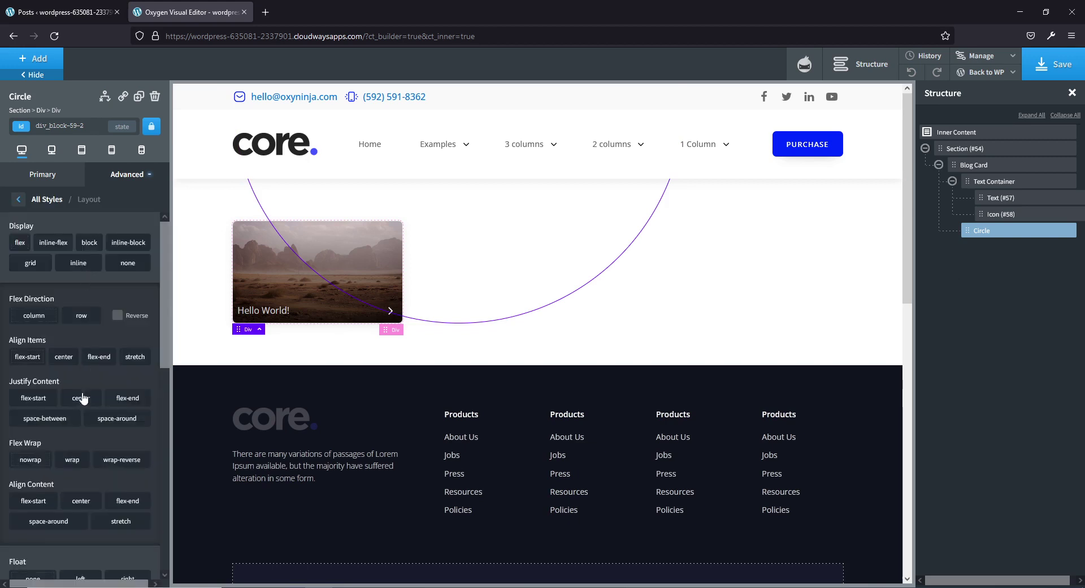
scroll(84, 375, down, 5)
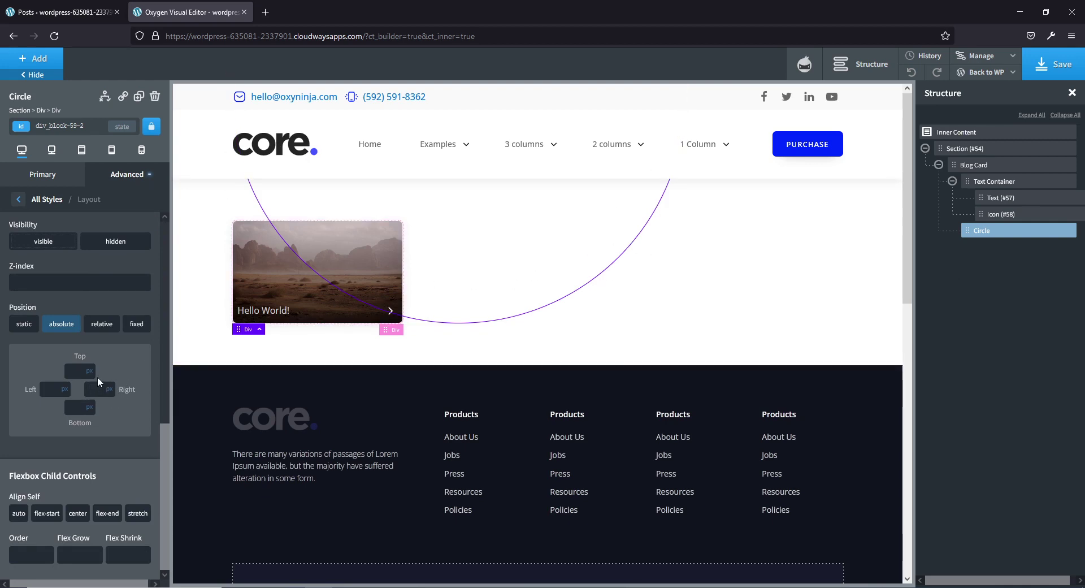
click(97, 377)
text(-800)
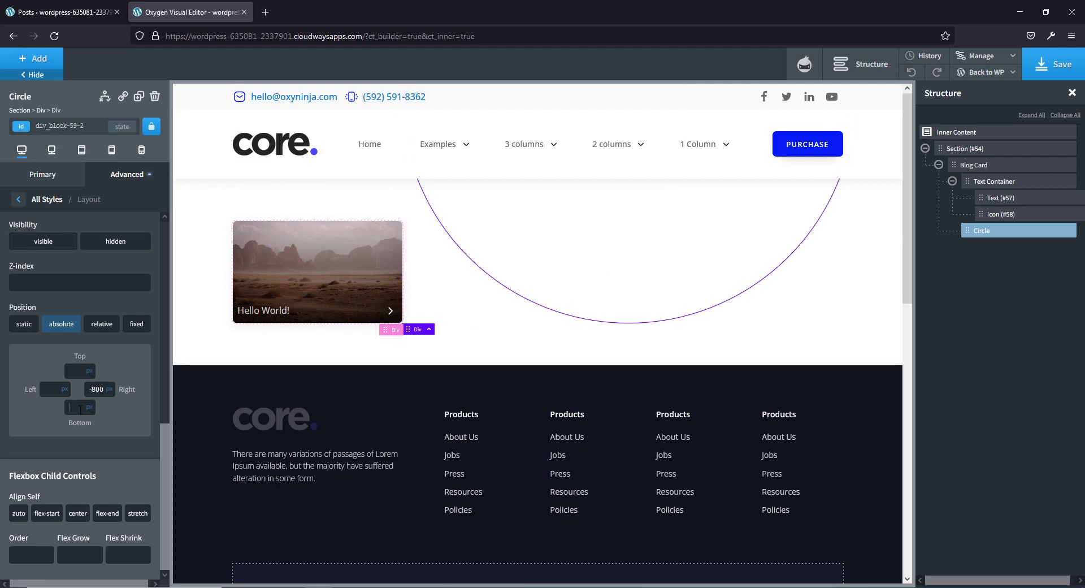
text(-800)
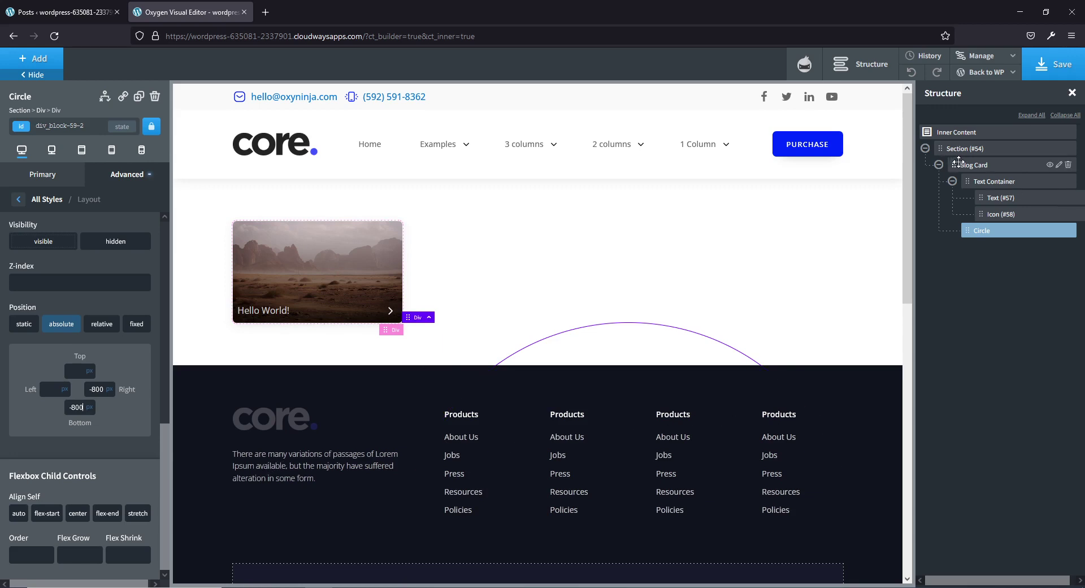
Add a code block to the section, below the Blog Card
click(968, 148)
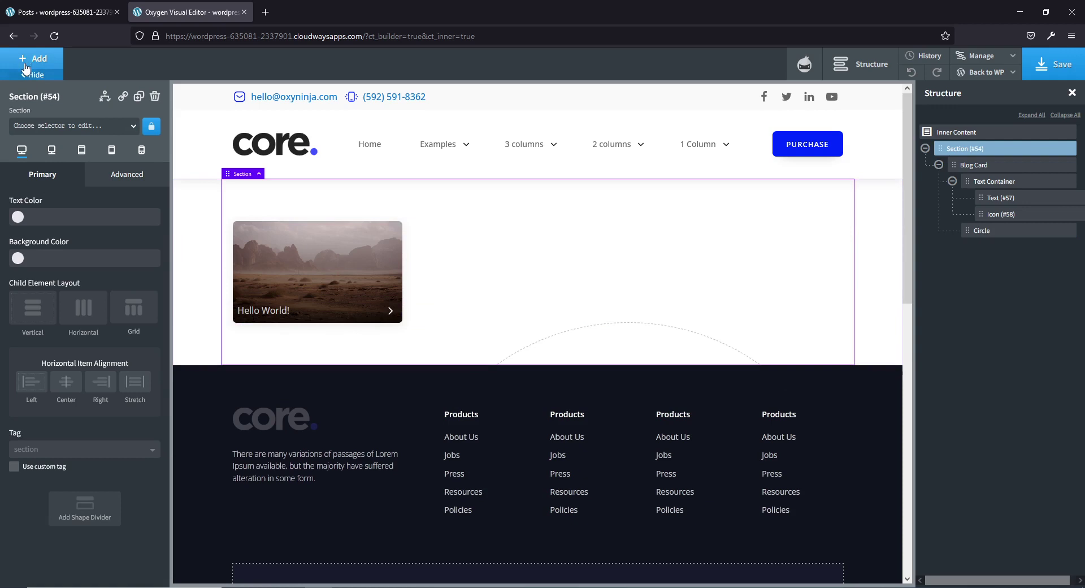
click(22, 73)
scroll(78, 300, down, 5)
click(70, 360)
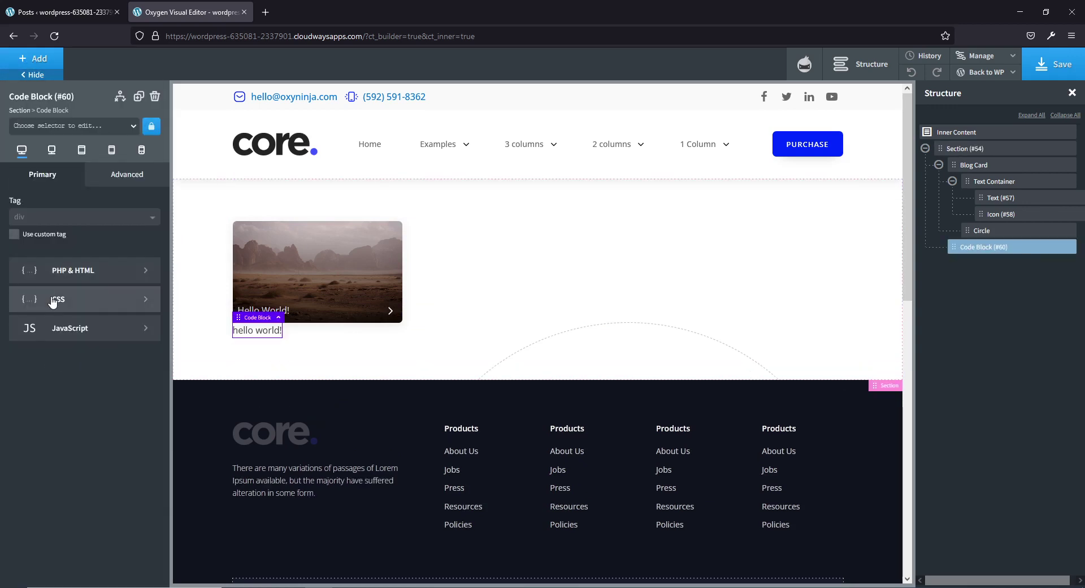
Replace the code block's PHP echo line with an empty // comment and apply the code
click(62, 271)
drag(134, 227, 38, 227)
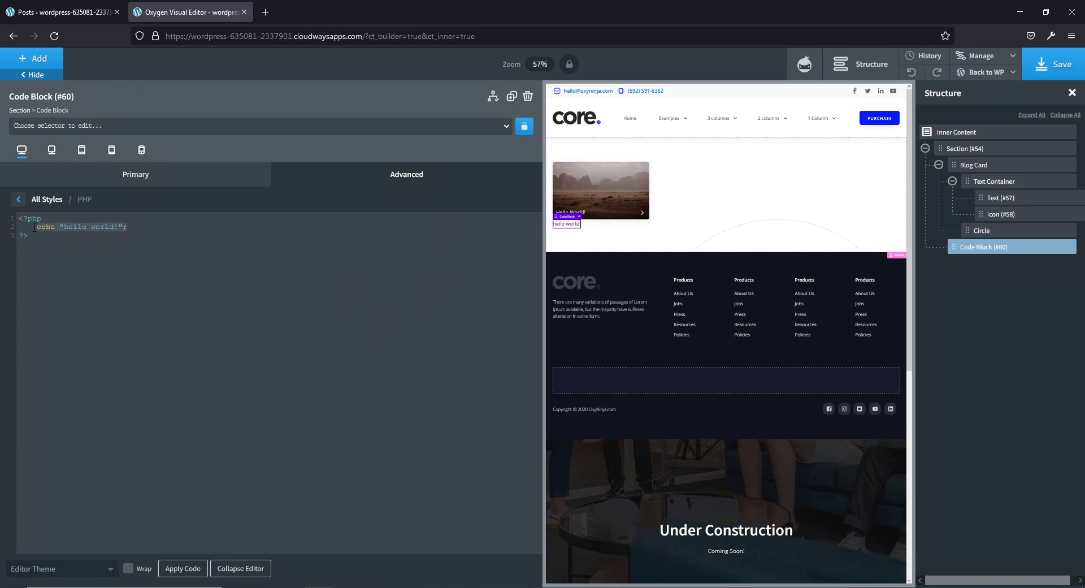
text(//)
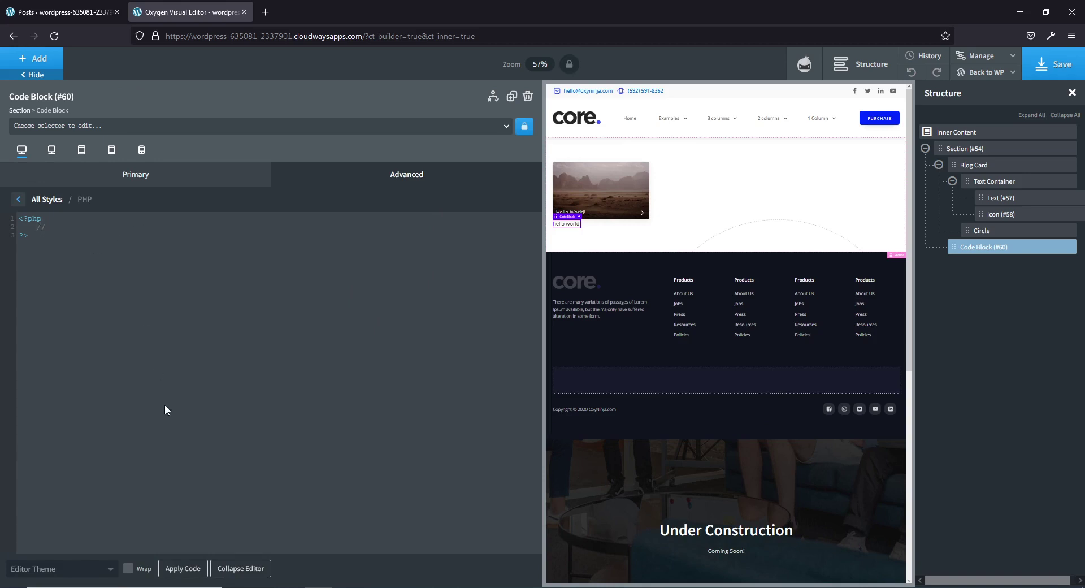
click(183, 568)
click(18, 199)
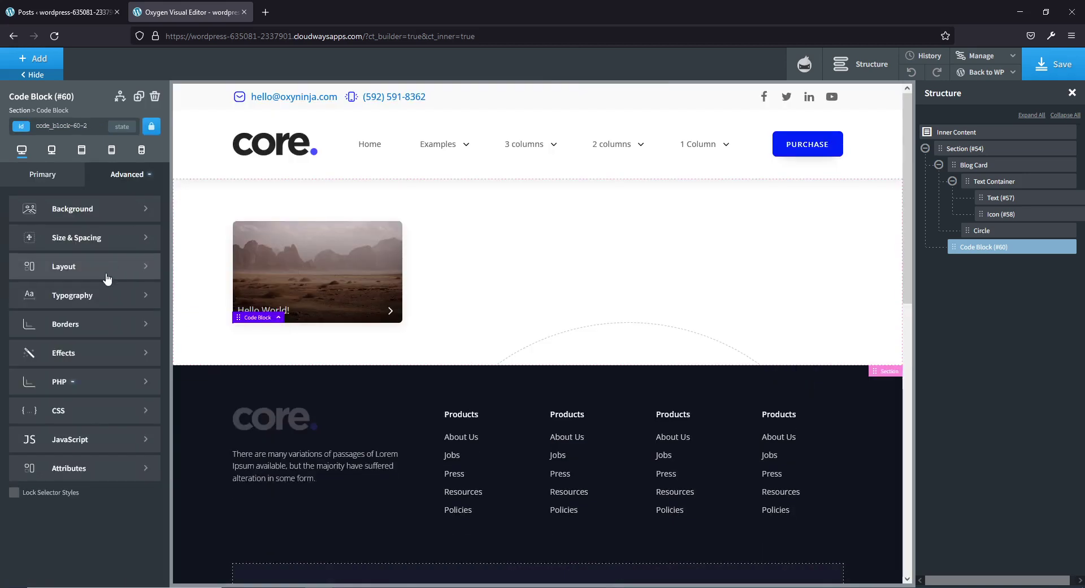
Start a rule in the code block's CSS with the selector ".blog-card:hover .blog-card-circle"
click(93, 412)
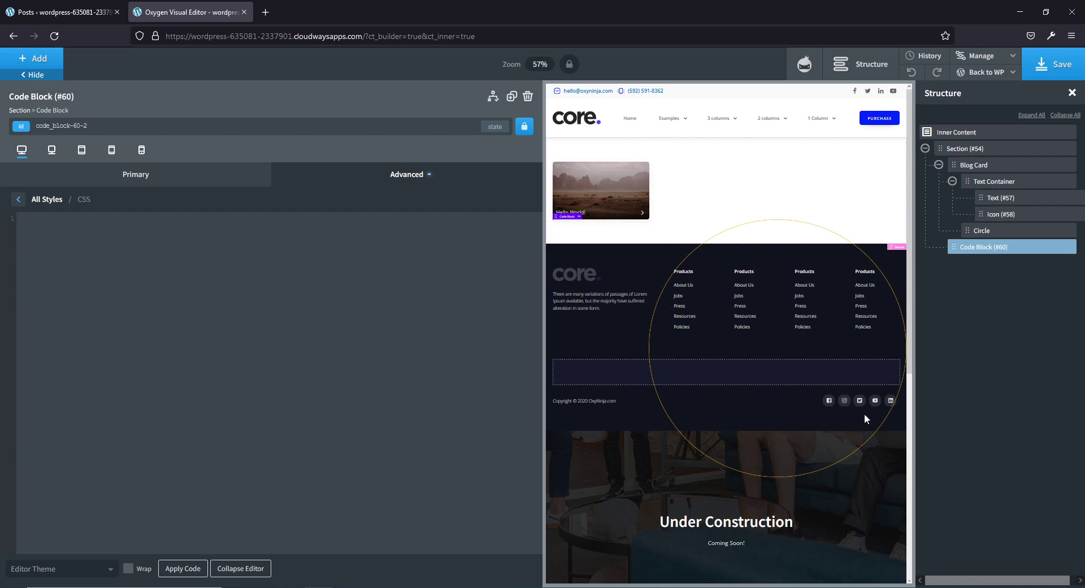
click(500, 294)
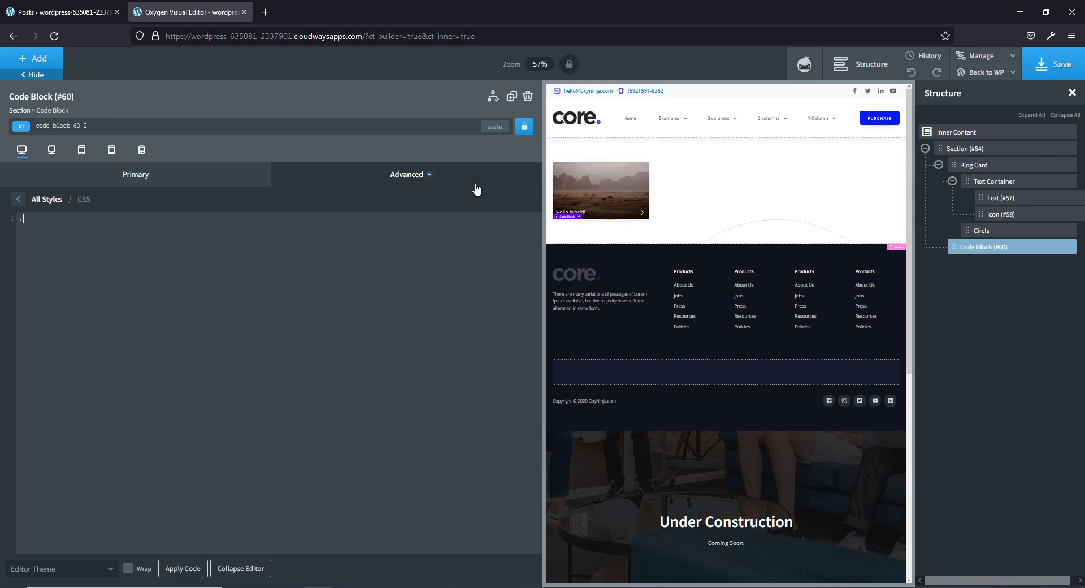
text(blog-card:hoiver)
key(BackSpace)
text(.cirlce)
key(BackSpace)
key(BackSpace)
key(BackSpace)
text(cle)
text(blog)
text(ard-)
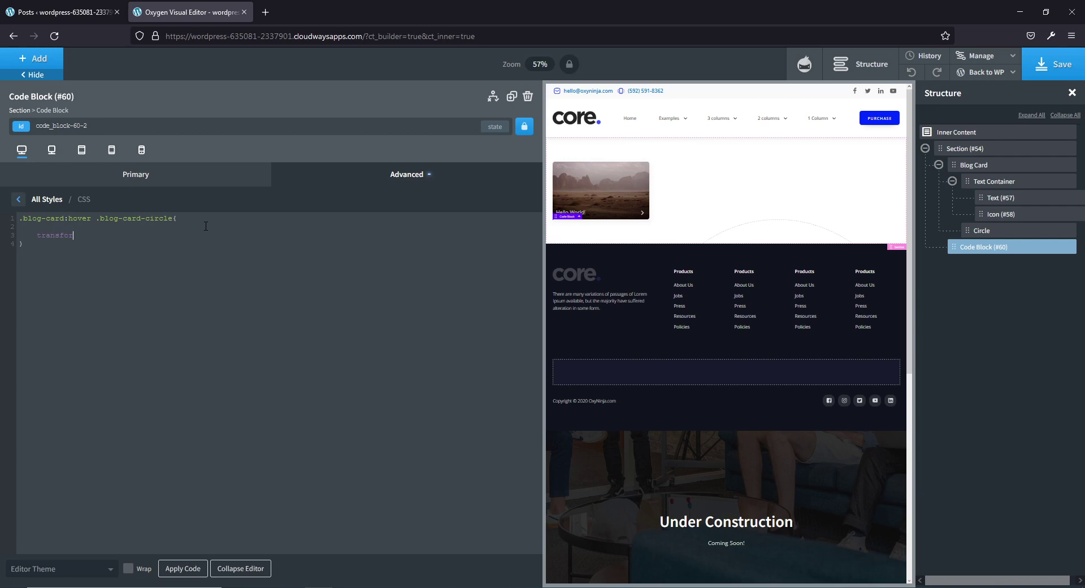
Give the hover rule the declaration "transform: translateX(-350px) translateY(-150px);" and apply the code
text(ranslateX(-350px) transla)
text(teY)
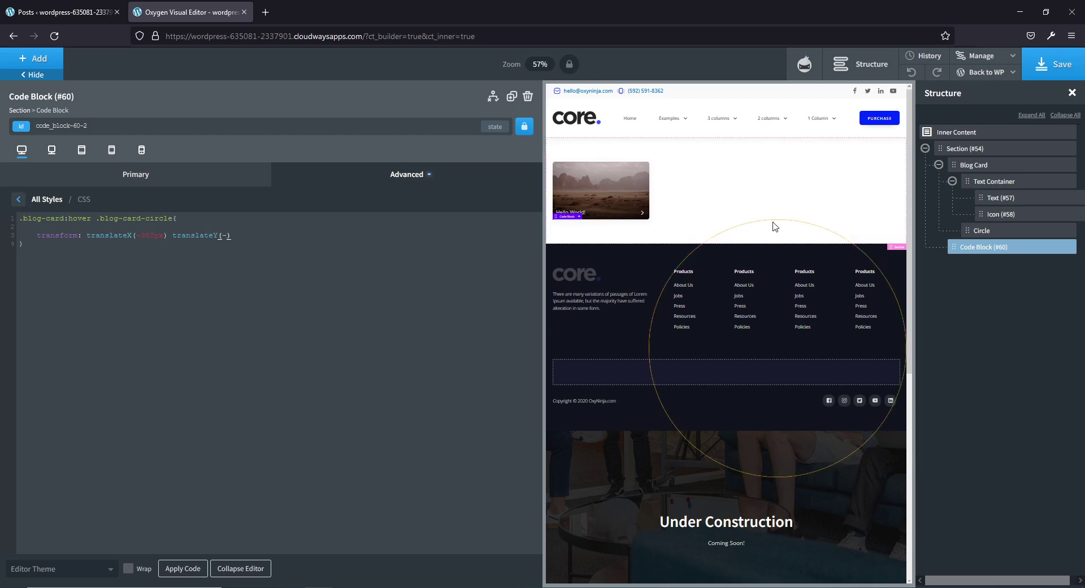
text((-150px);)
click(182, 568)
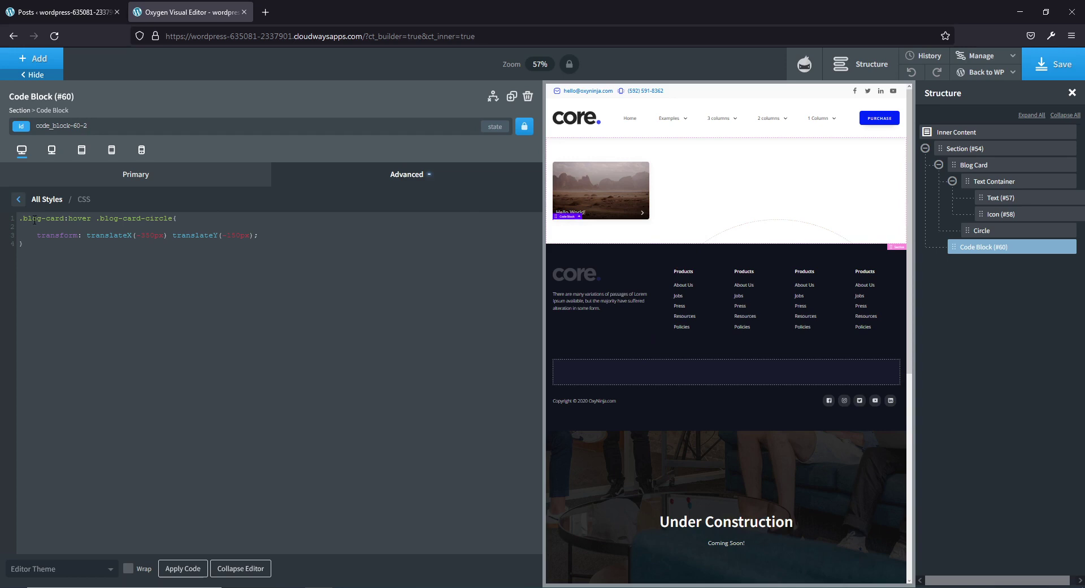
Assign the existing class "blog-card" to the Blog Card div
click(561, 172)
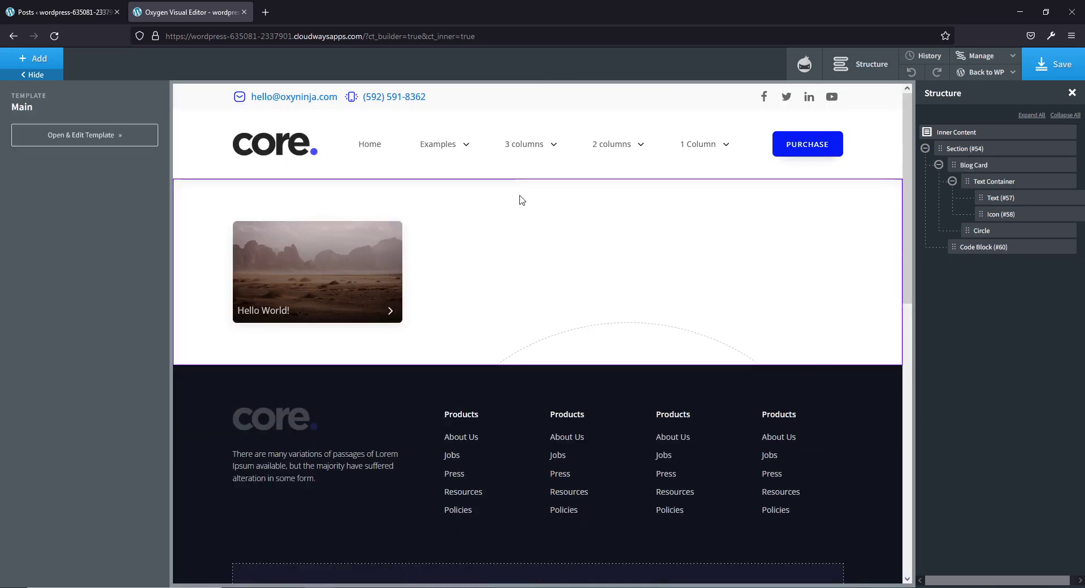
click(308, 251)
click(60, 126)
text(blo)
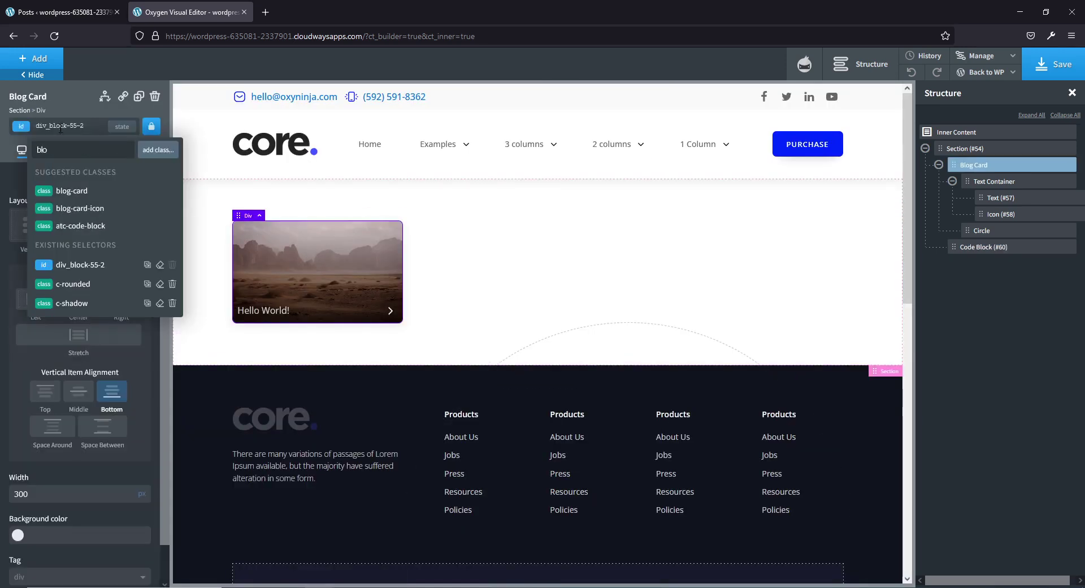
text(g-card)
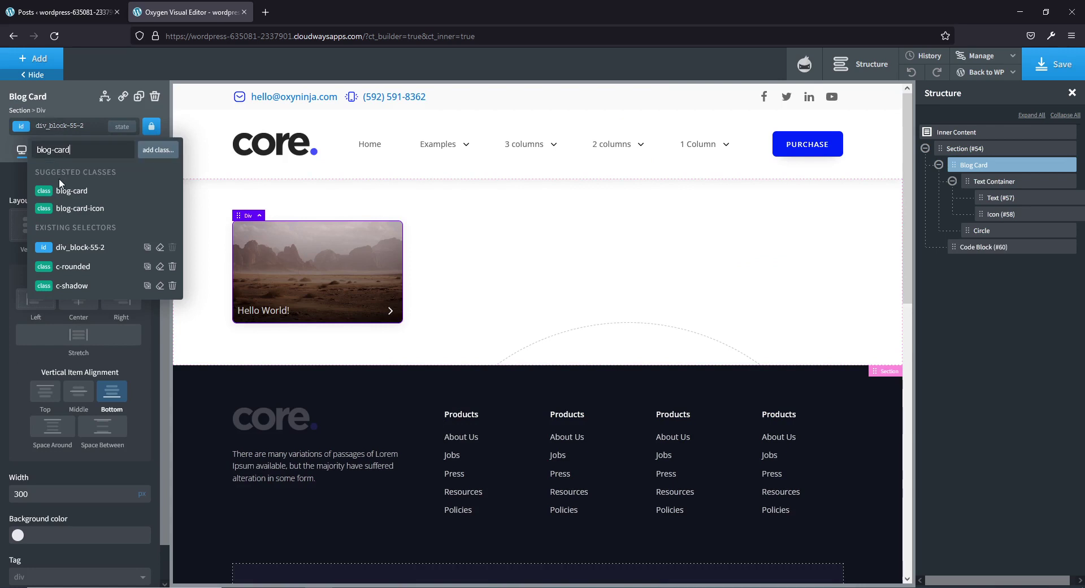
click(66, 191)
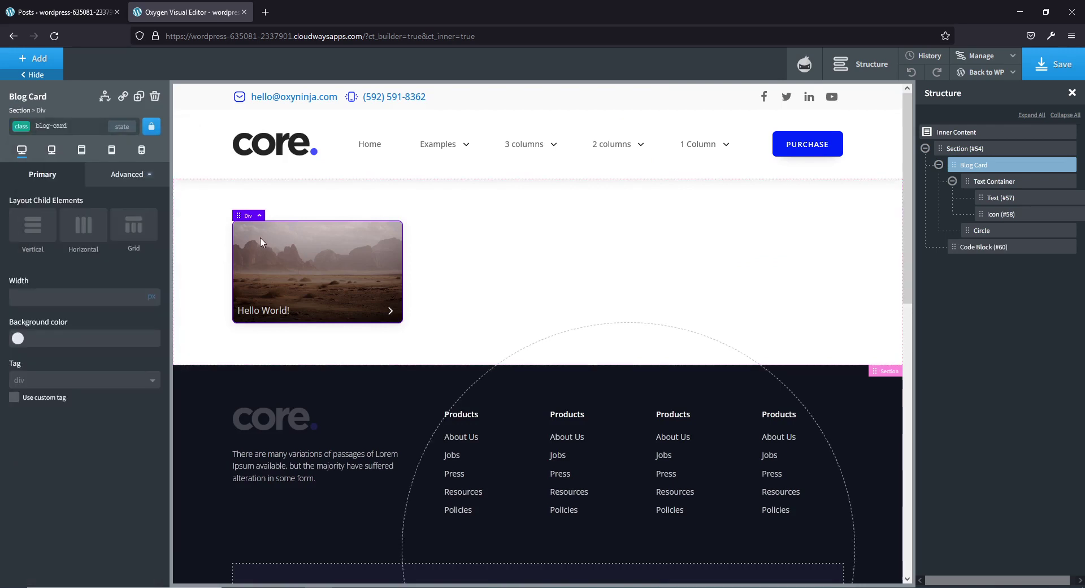
Add a new class named "blog-card-circle" to the Circle div
click(592, 340)
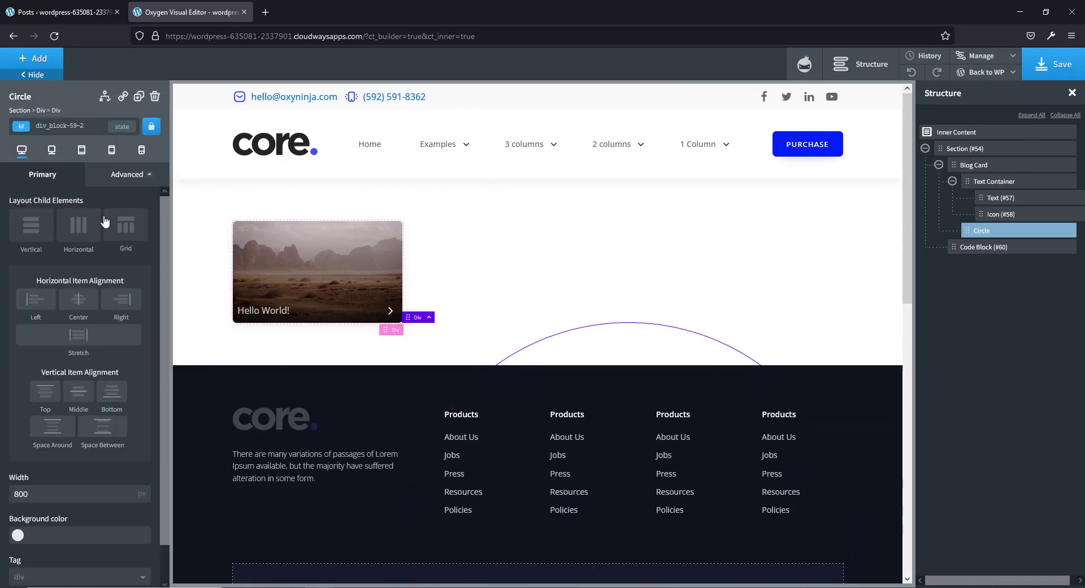
click(49, 125)
text(b)
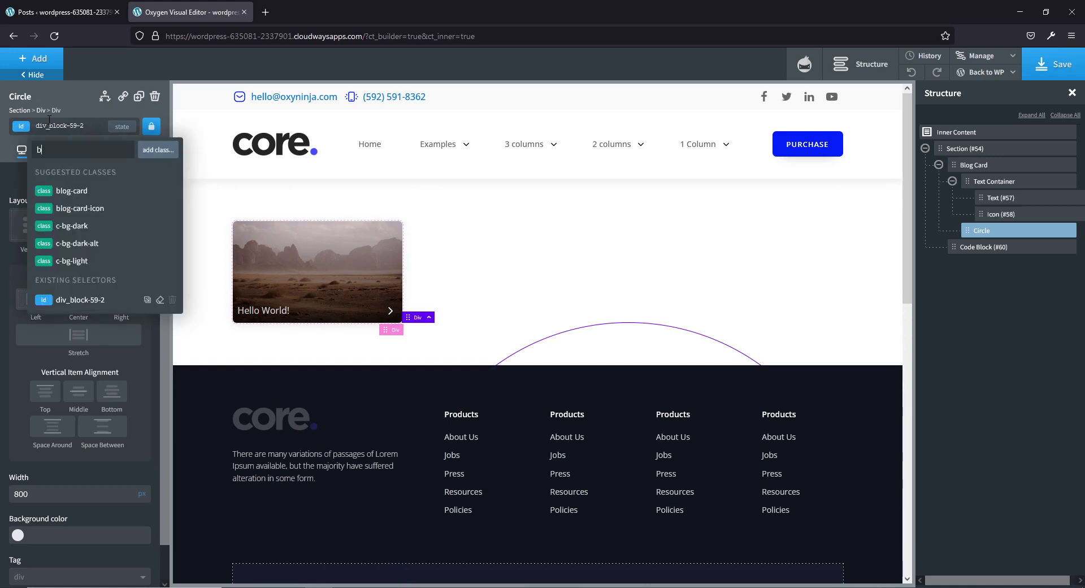
text(log-card-circle)
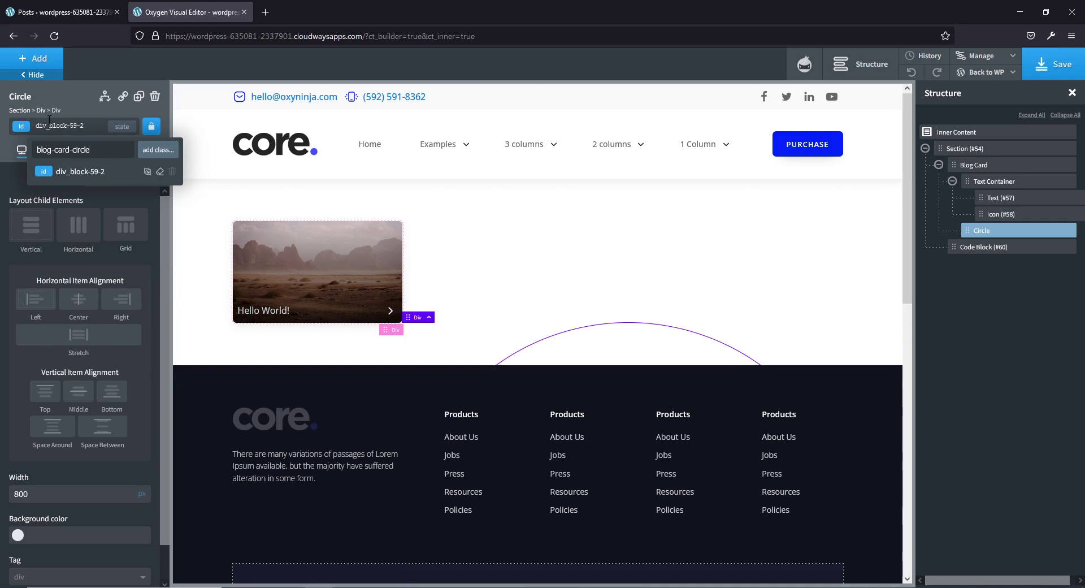
click(152, 149)
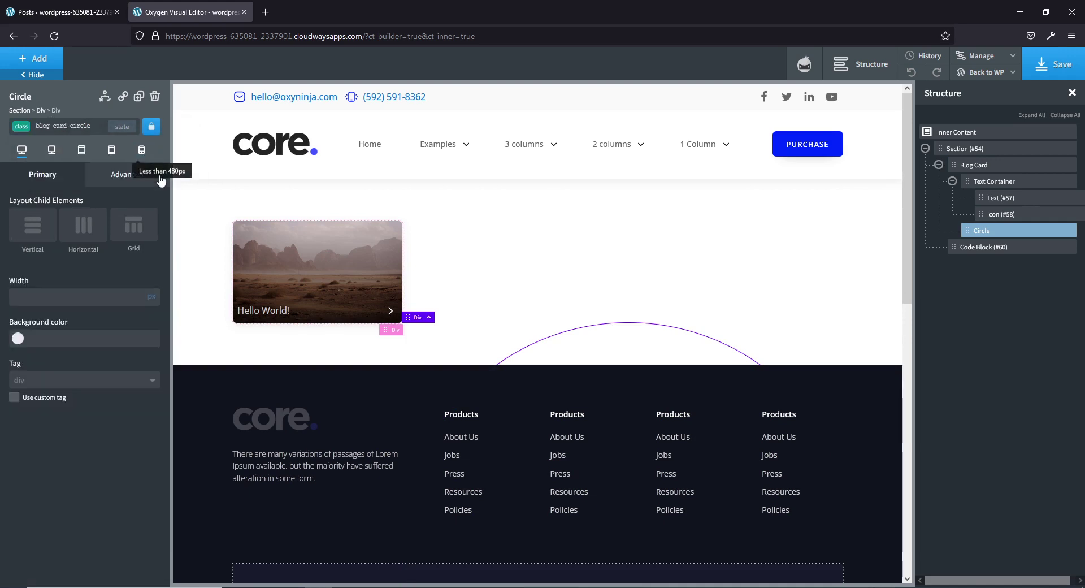
click(212, 242)
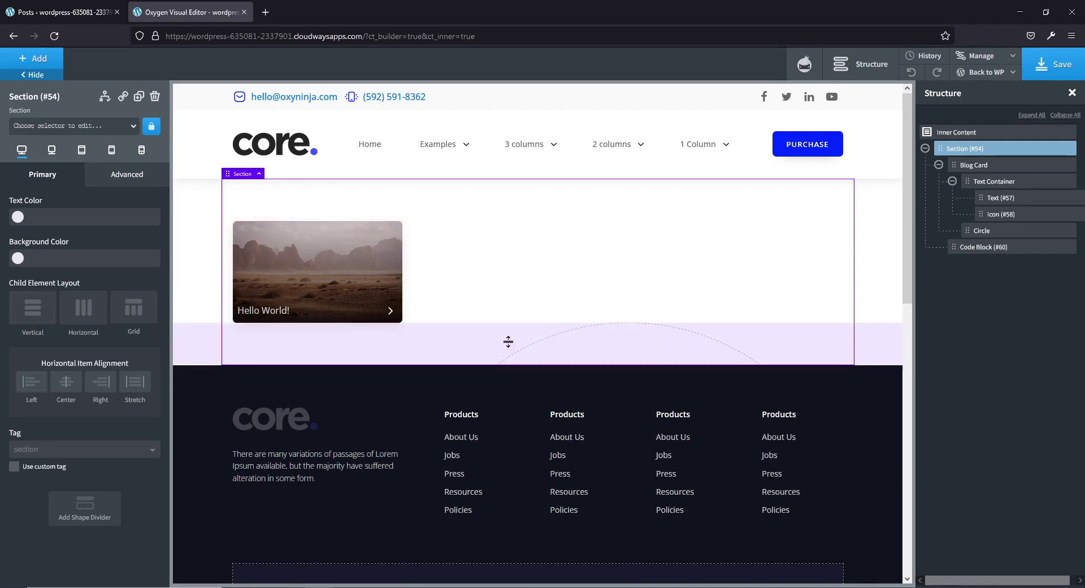
Give the Circle's blog-card-circle class the woocore Accent 1 background colour at 51% opacity
click(986, 231)
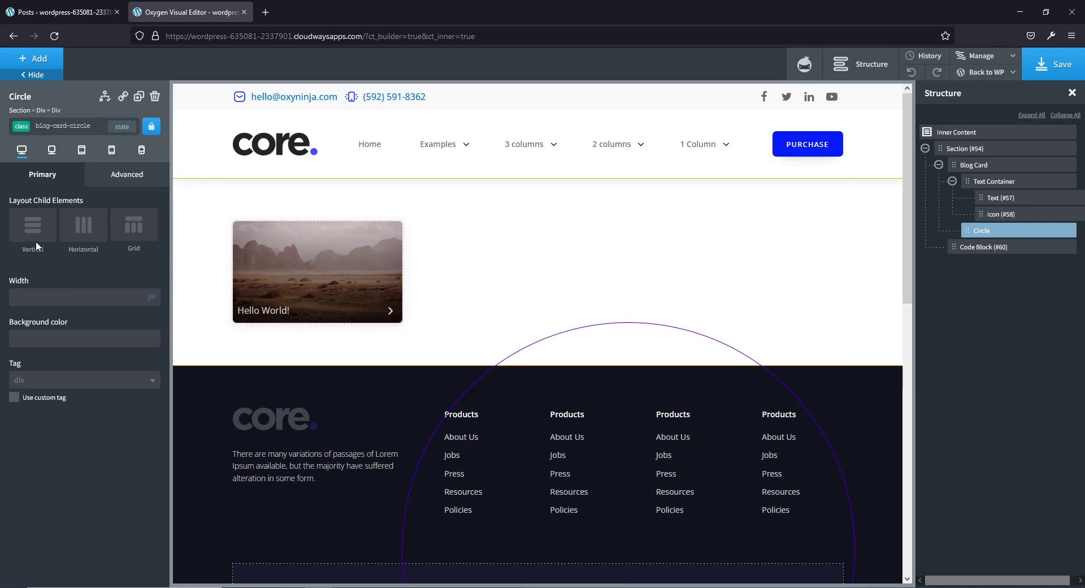
click(74, 123)
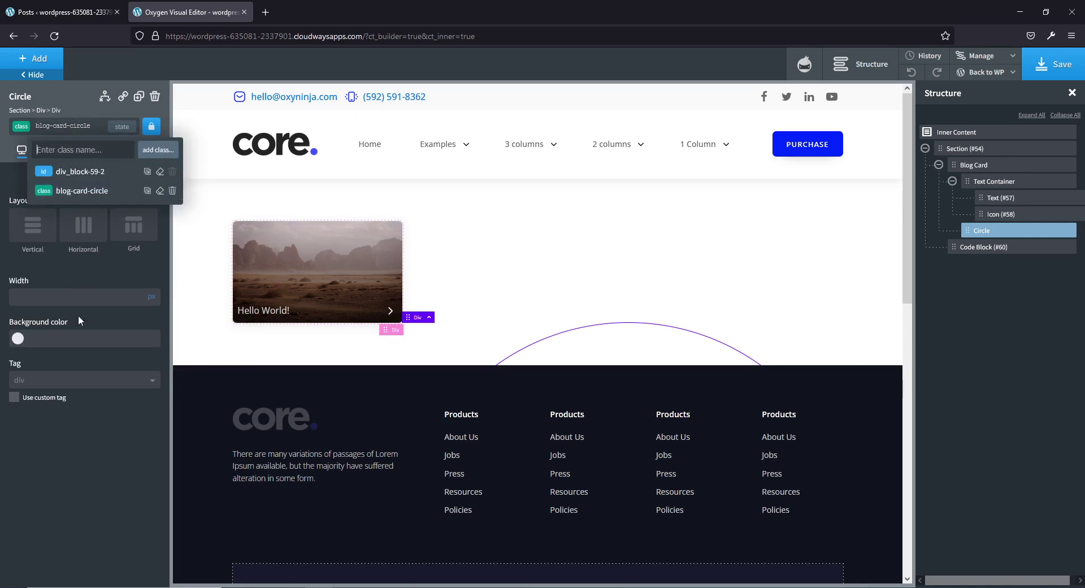
click(113, 175)
click(62, 209)
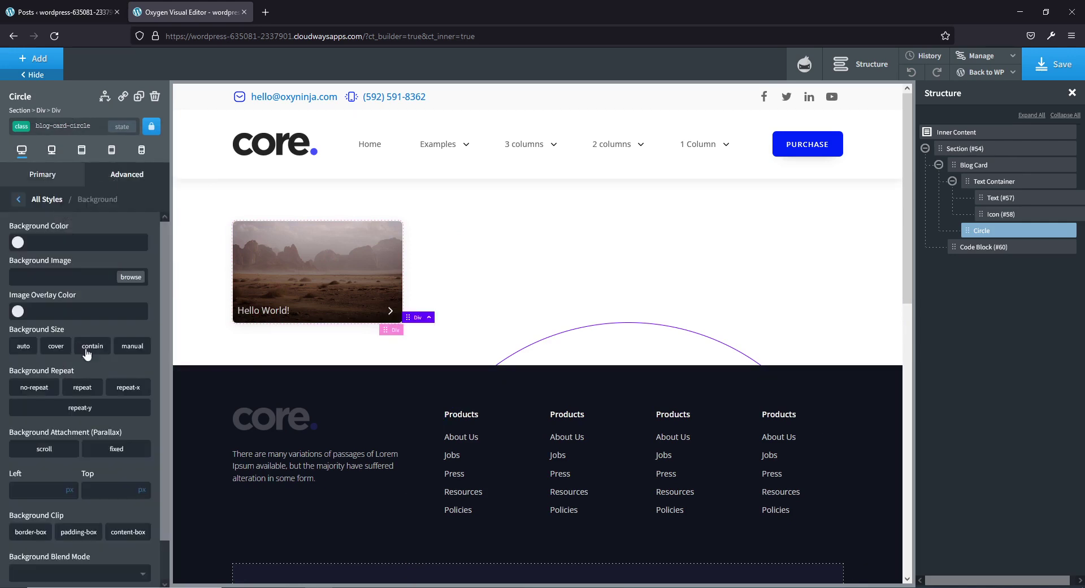
click(18, 242)
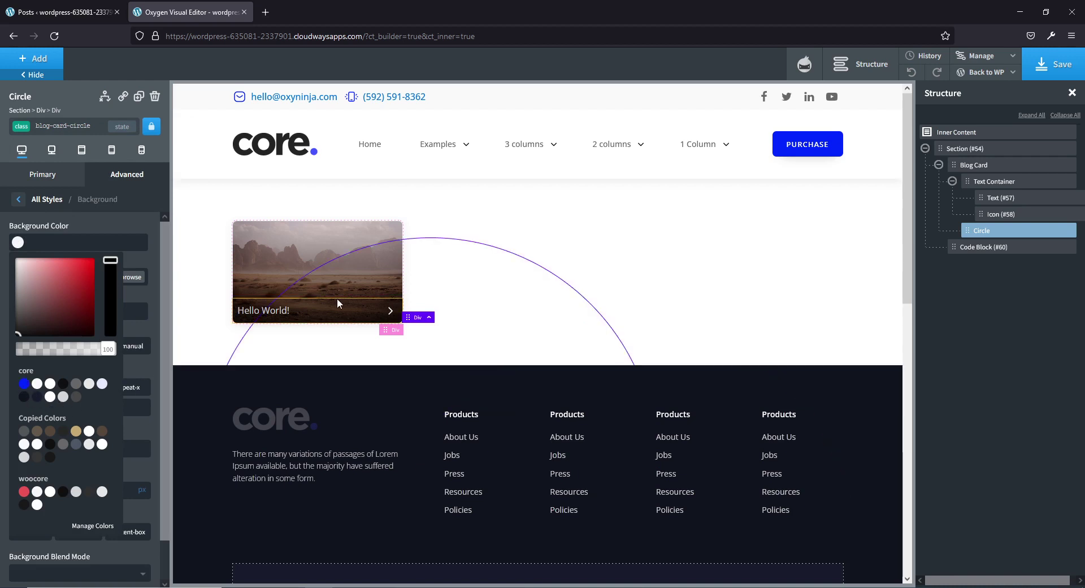
click(23, 491)
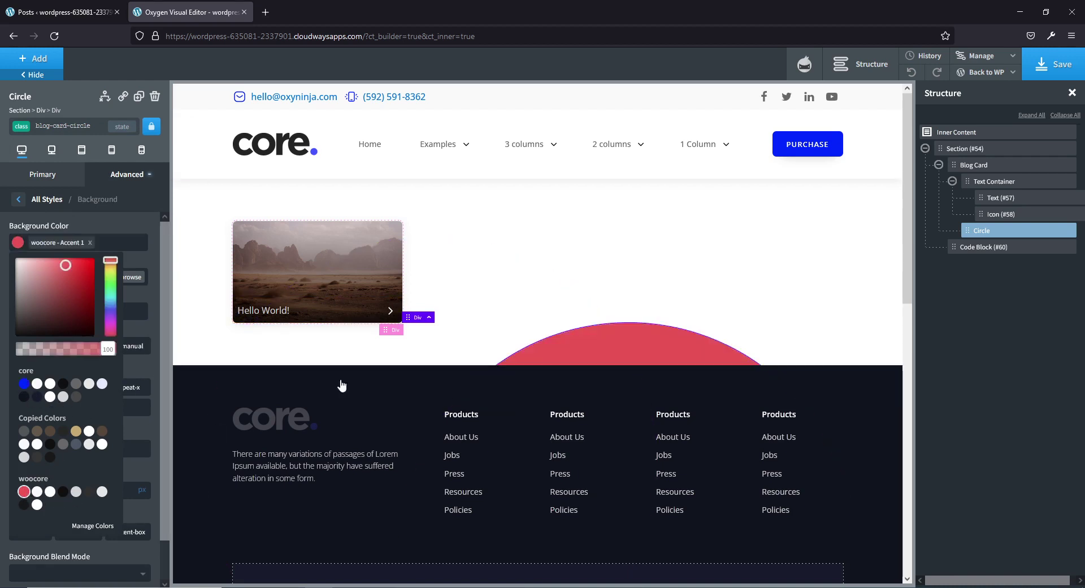
drag(107, 348, 66, 355)
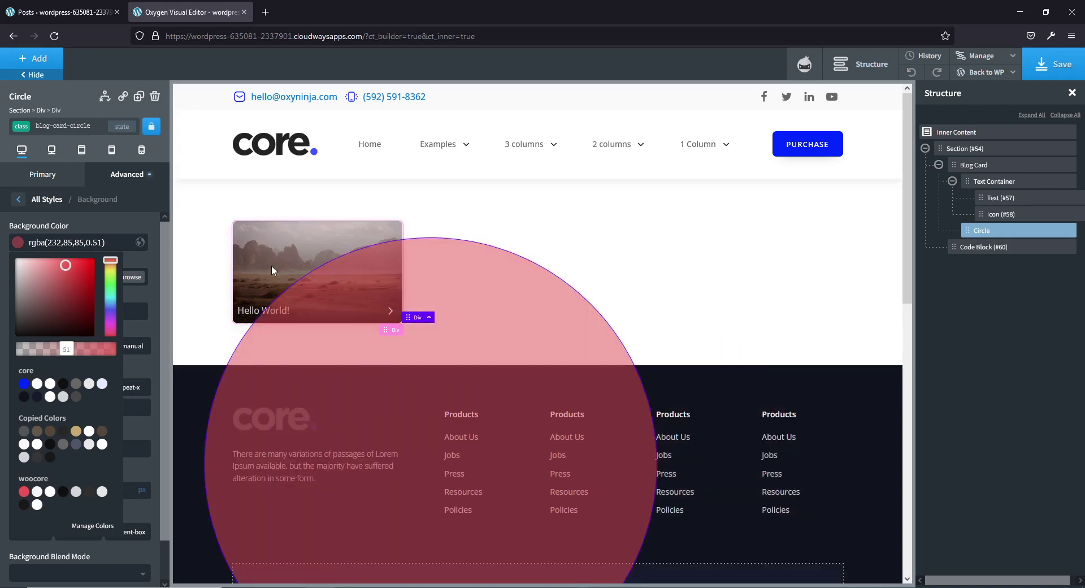
Assign the existing class "c-transition" to the Circle div
click(85, 133)
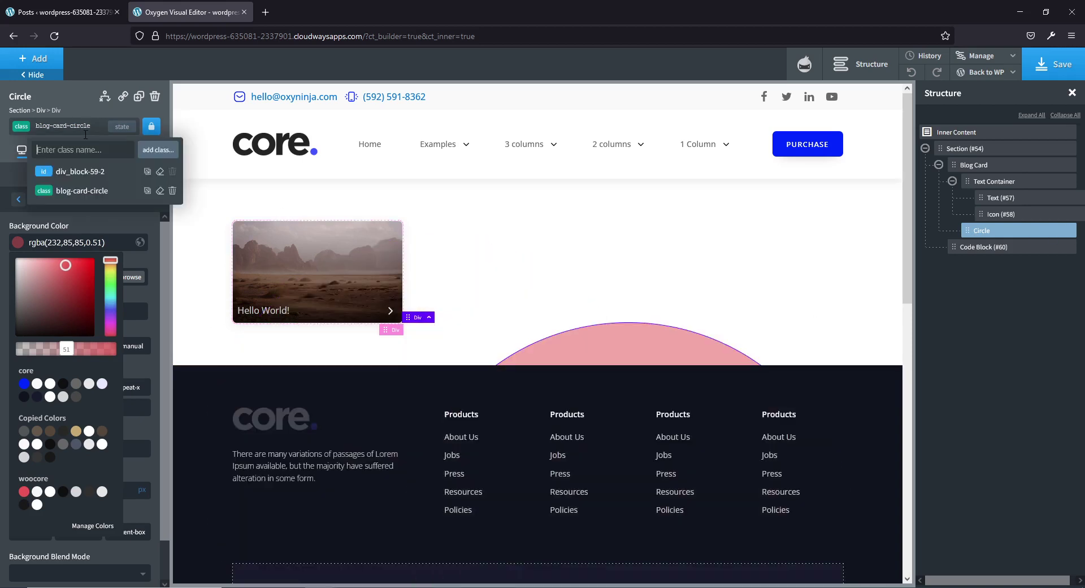
text(transiiton)
double_click(78, 142)
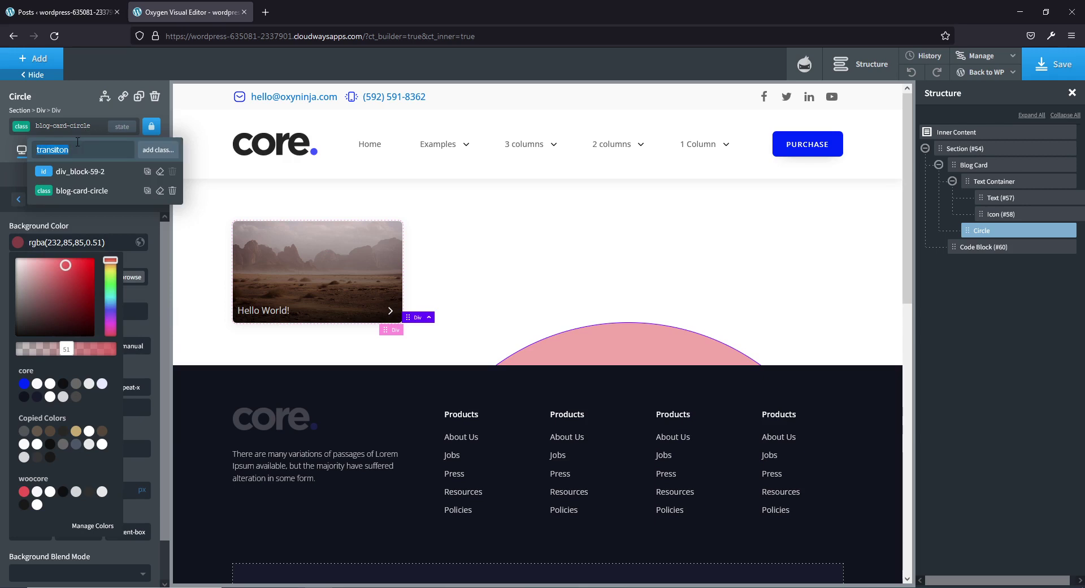
text(tran)
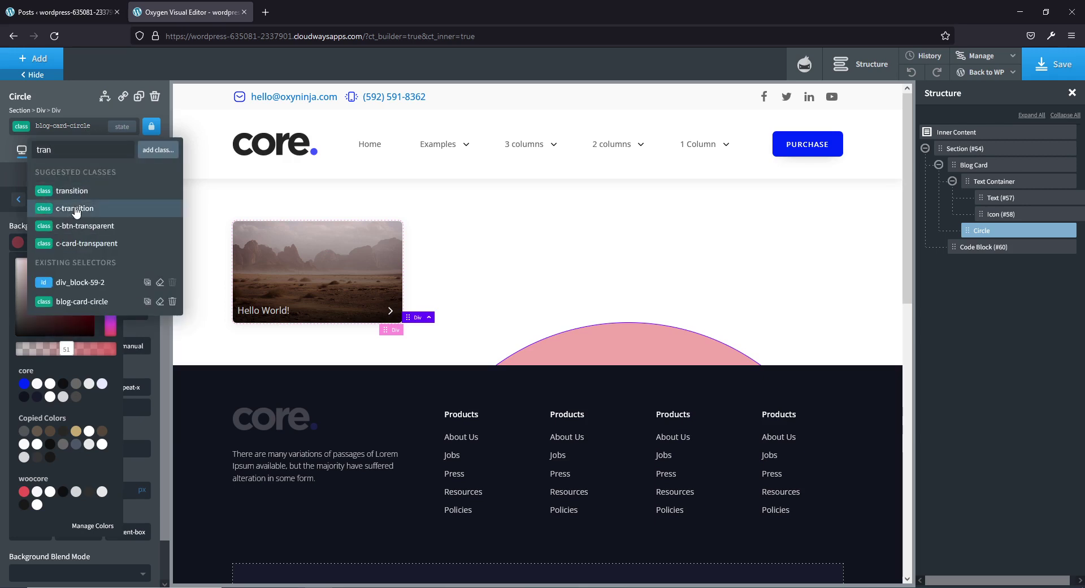
click(76, 209)
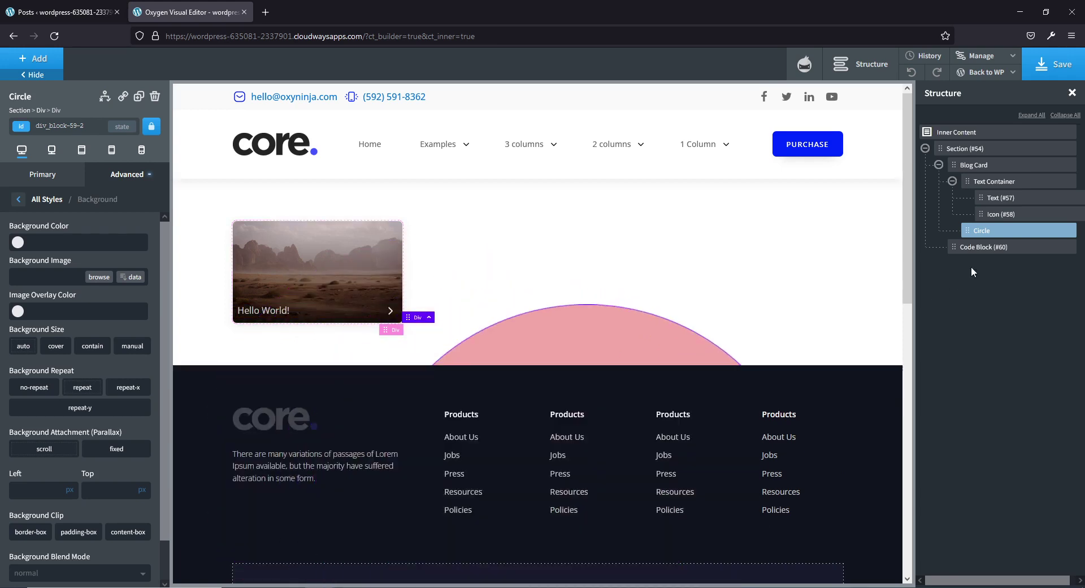
Set the z-index of the Circle's blog-card-circle class to 1
click(126, 180)
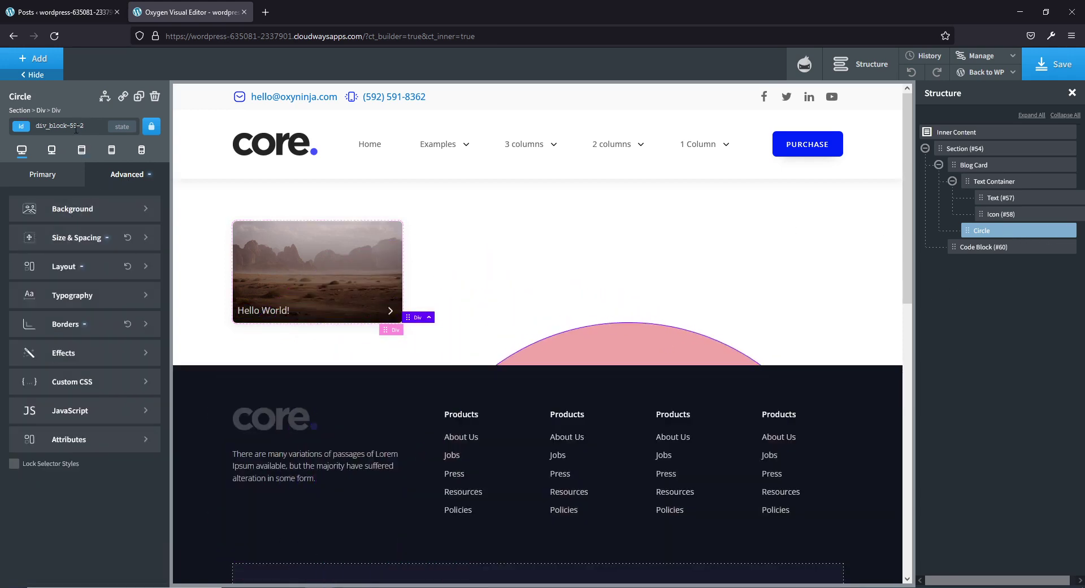
click(75, 126)
click(85, 191)
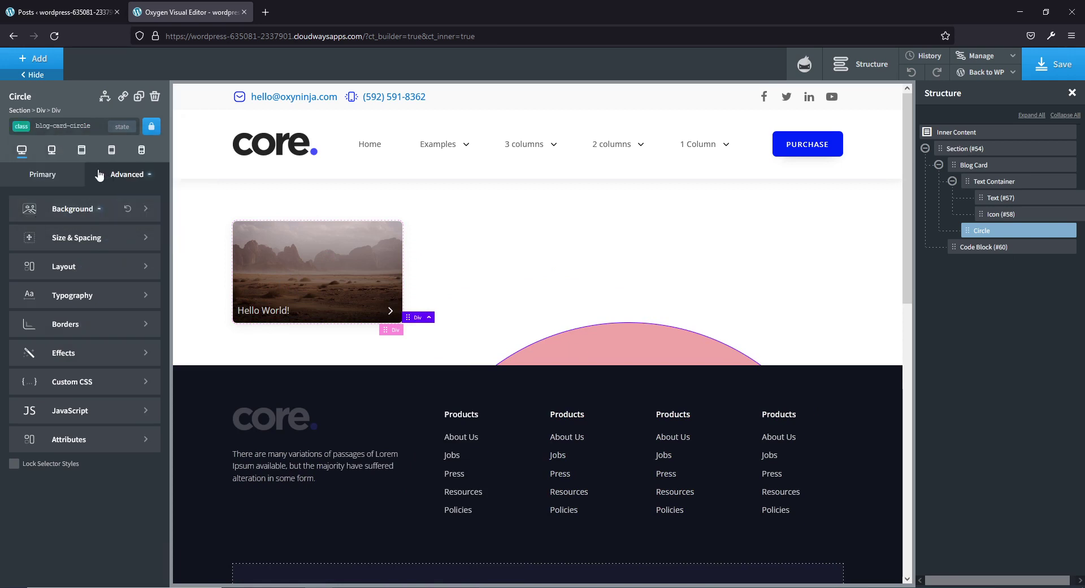
click(59, 269)
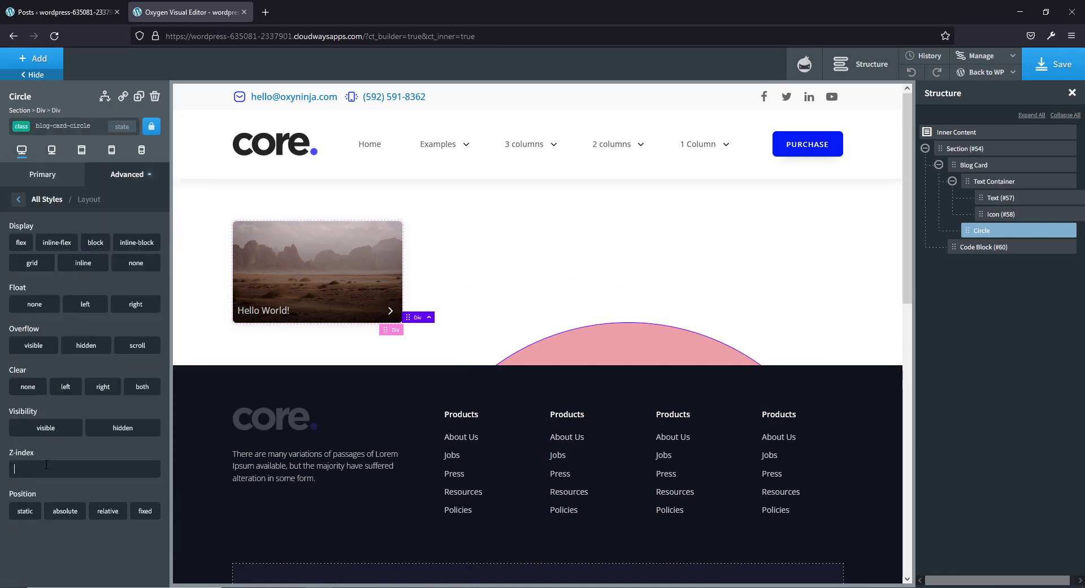
text(1)
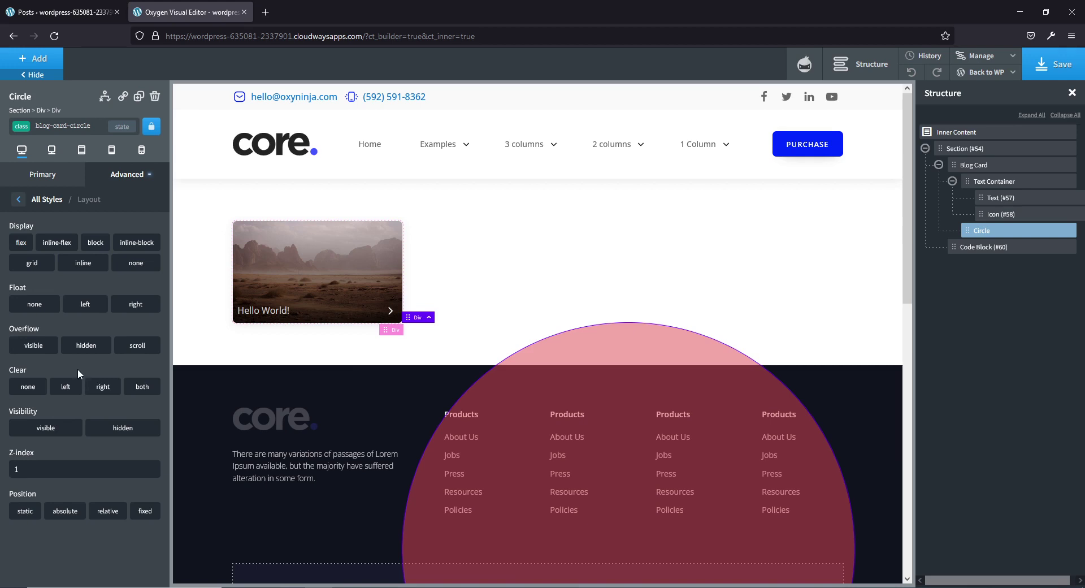
Set the z-index of the Text Container div to 2 in its layout styles
click(314, 307)
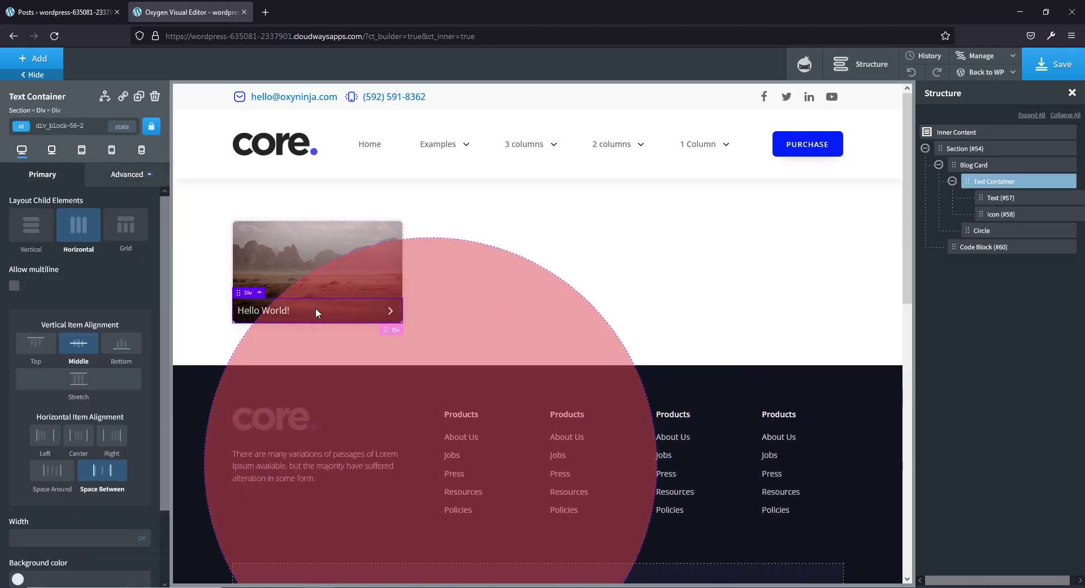
click(103, 176)
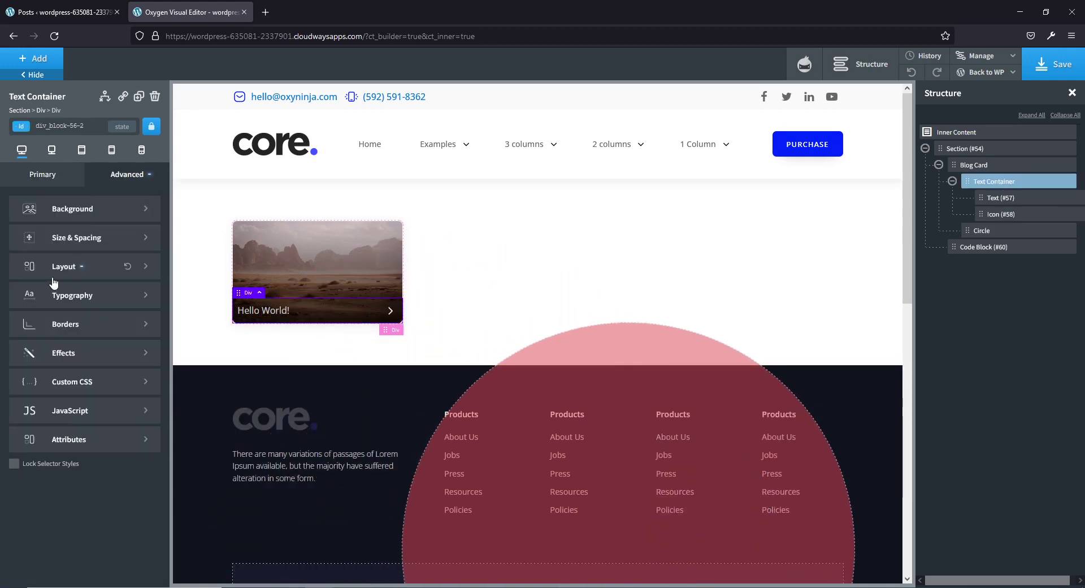
click(54, 276)
scroll(38, 424, down, 5)
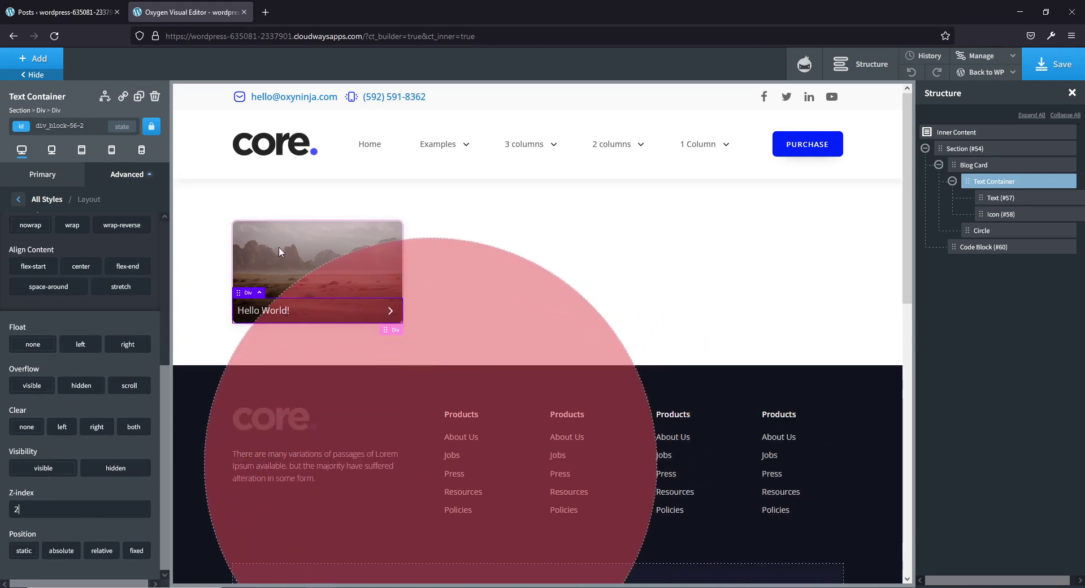
Set the Blog Card div's overflow to hidden on its ID selector, div_block-55-2
click(279, 246)
click(67, 127)
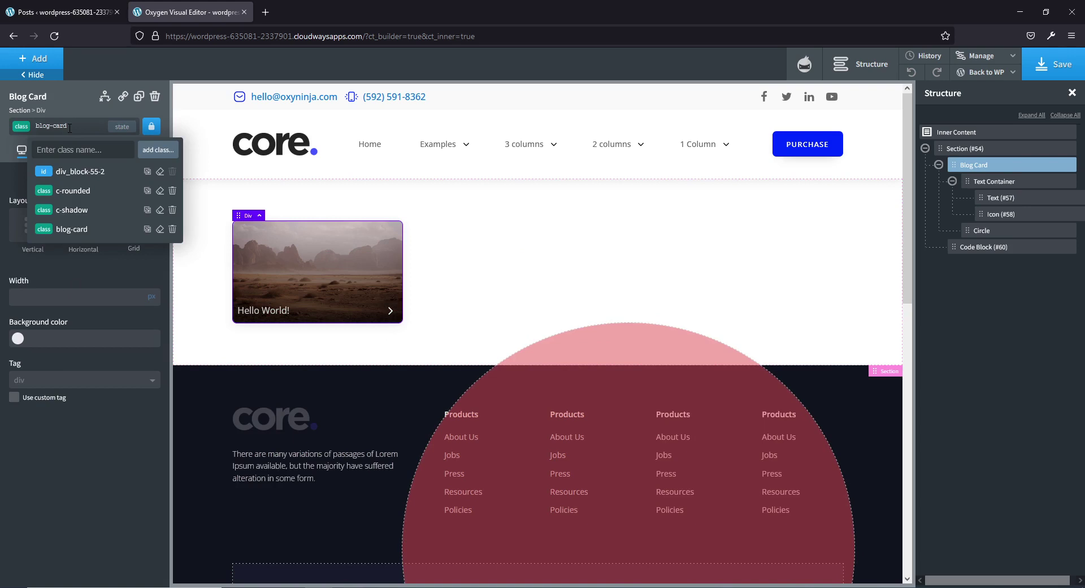
click(79, 171)
click(126, 174)
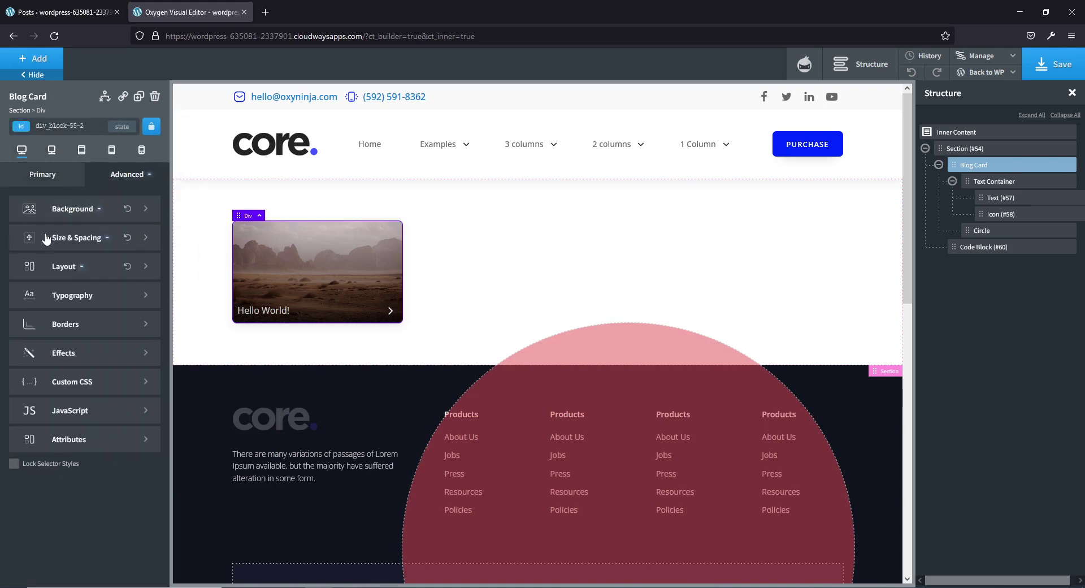
click(54, 266)
scroll(53, 339, down, 5)
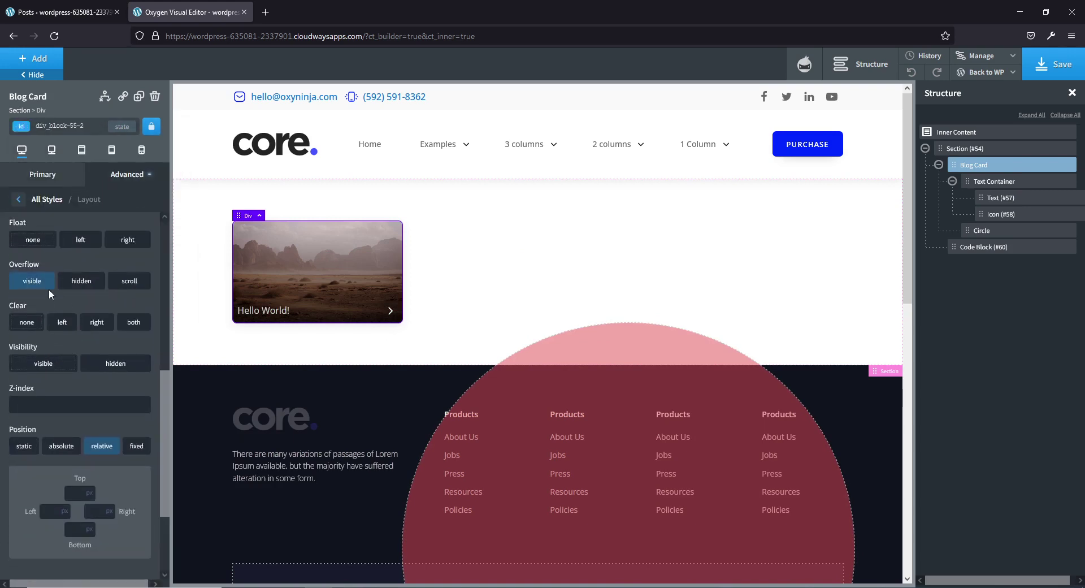
click(79, 281)
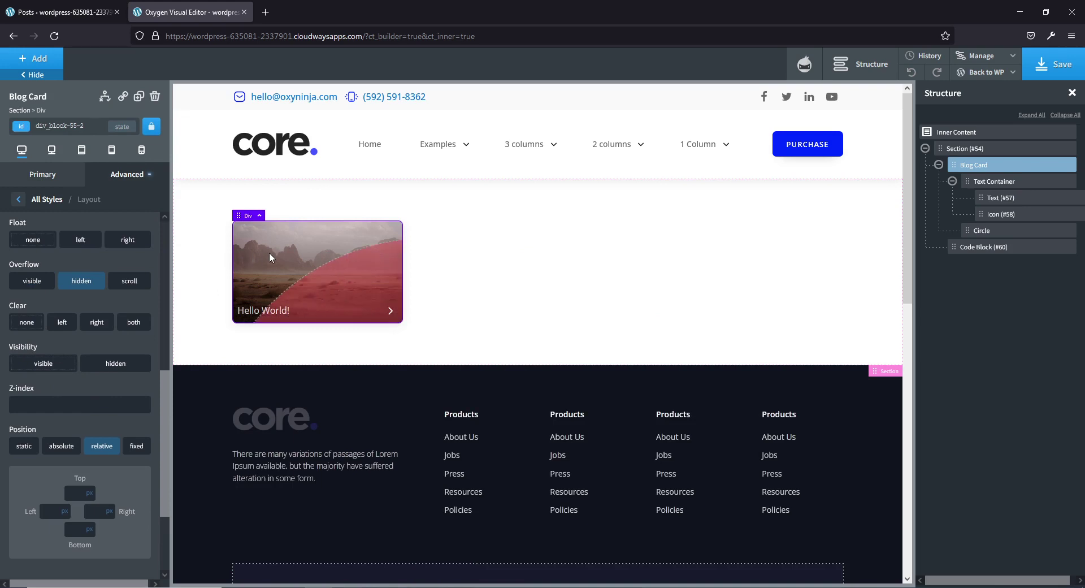
click(196, 277)
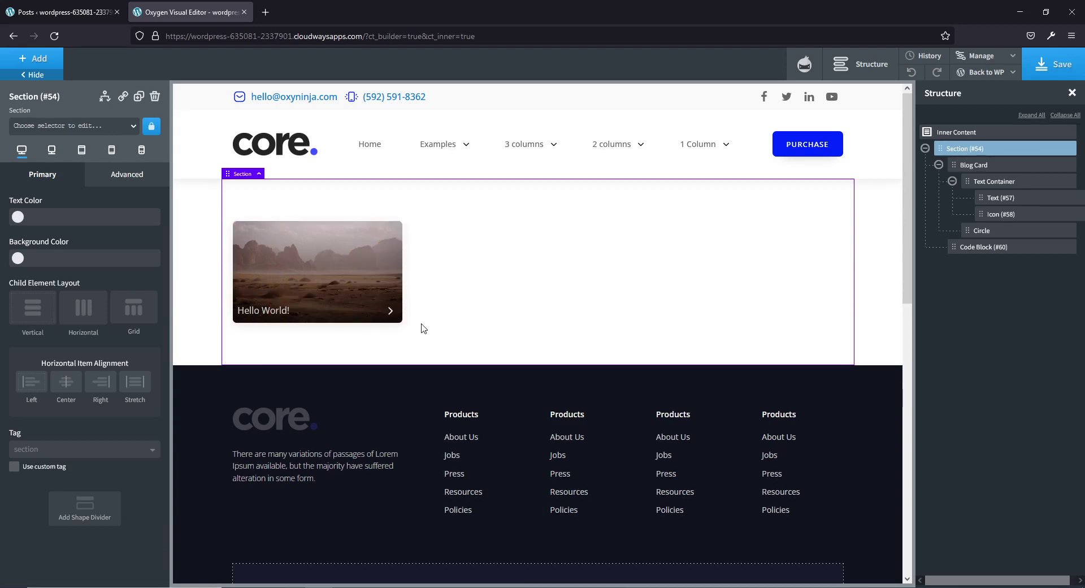
Assign the existing class "blog-card-icon" to the arrow icon in the Text Container
click(995, 217)
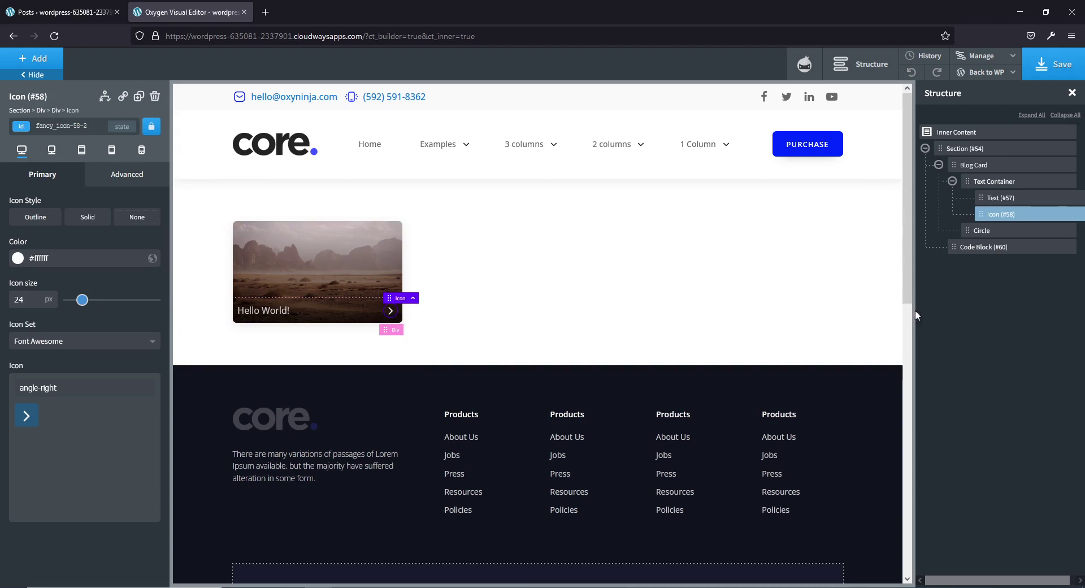
click(79, 130)
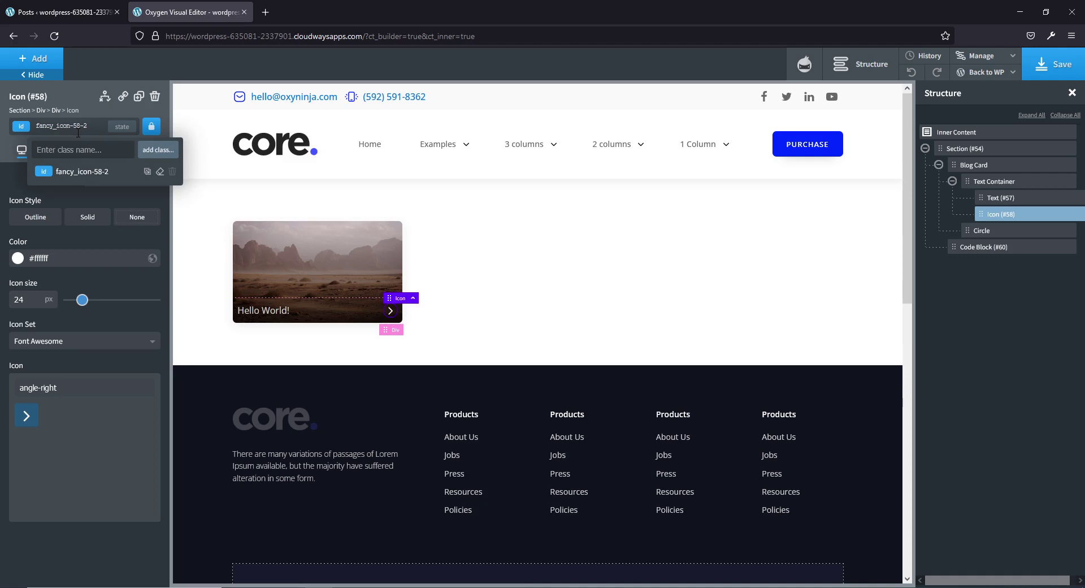
text(blog=-)
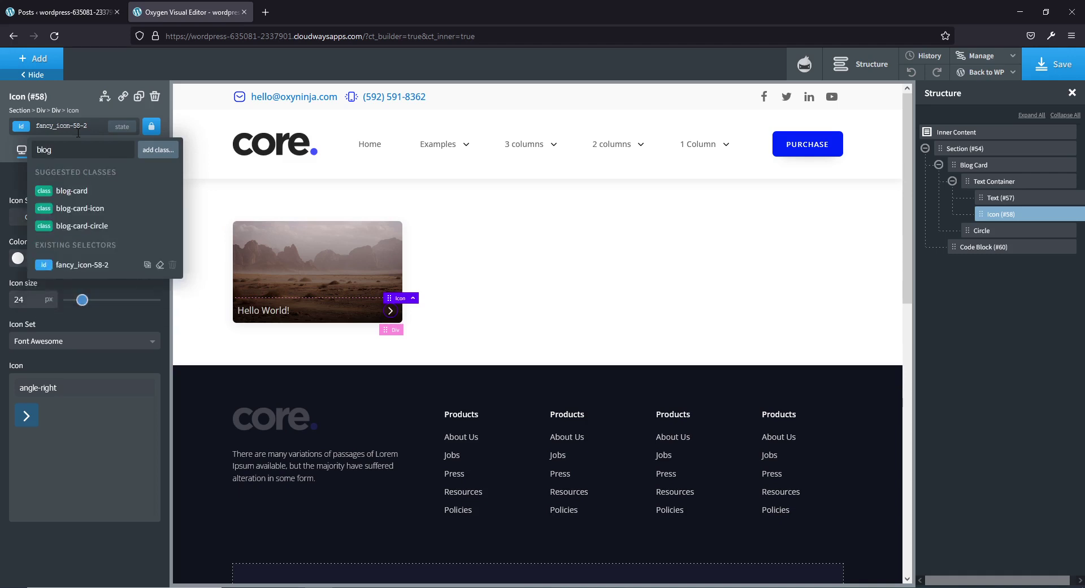
key(BackSpace)
key(BackSpace)
click(80, 208)
Give the arrow icon's blog-card-icon class a 1 px #ffffff border rounded into a circle
click(127, 176)
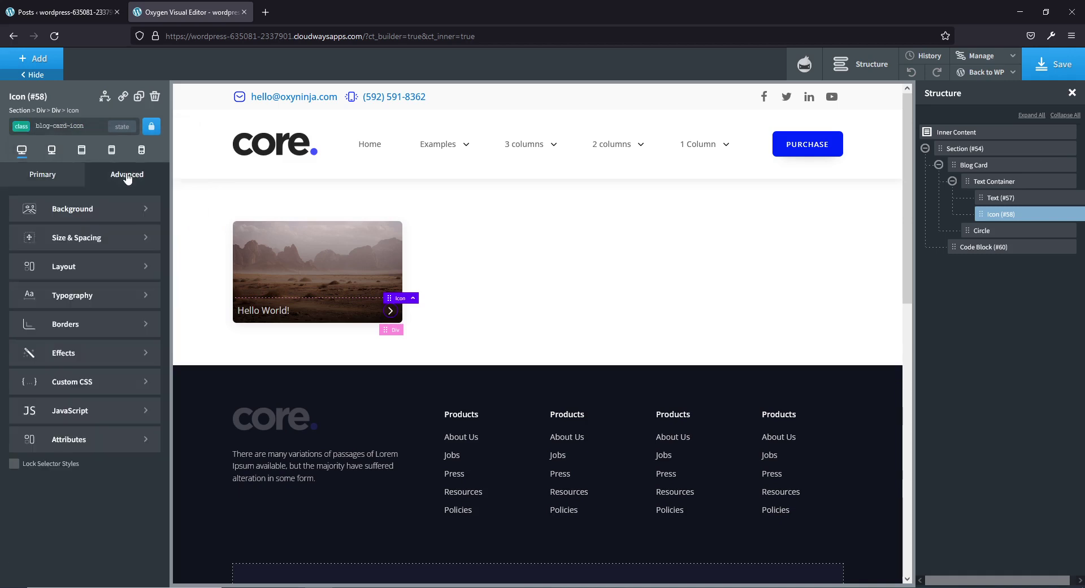
click(45, 180)
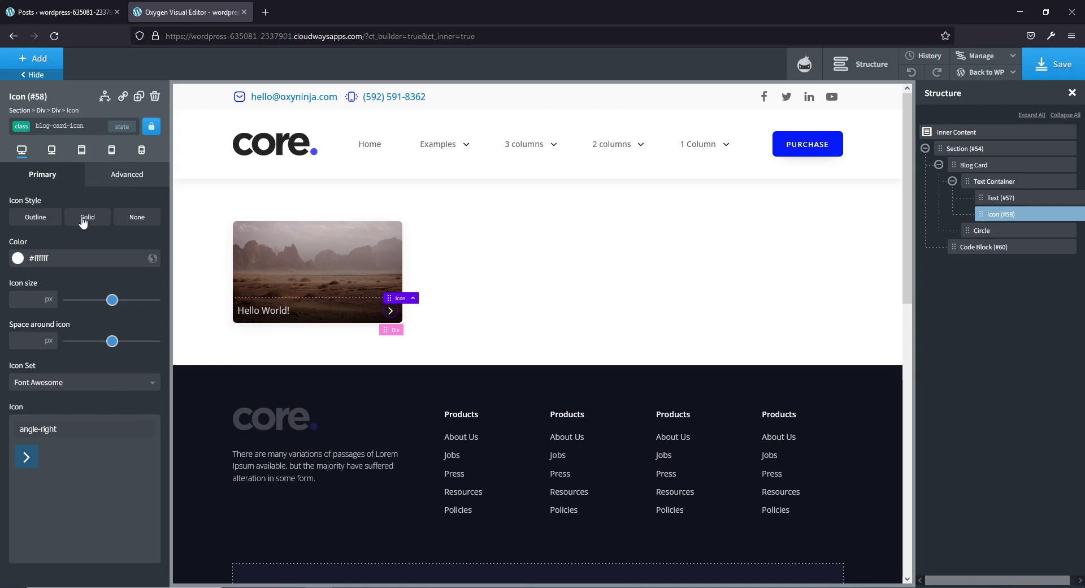
click(107, 178)
click(85, 327)
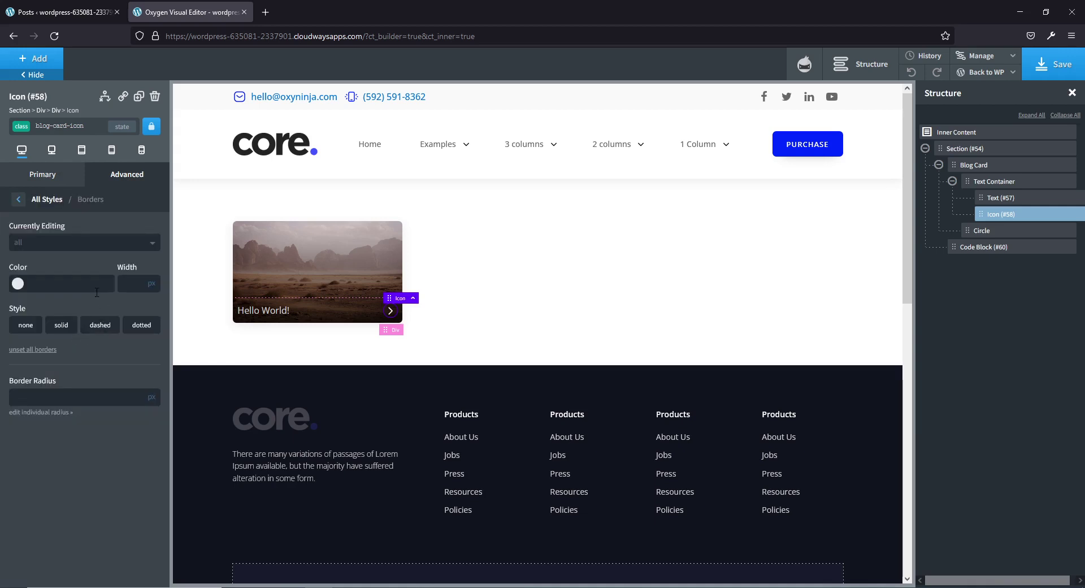
click(18, 283)
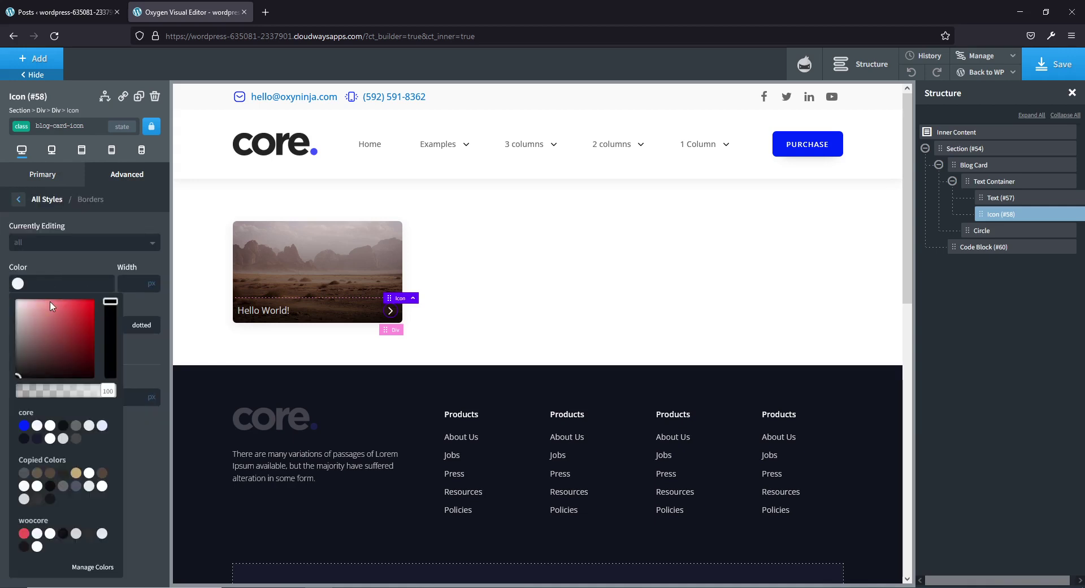
click(18, 283)
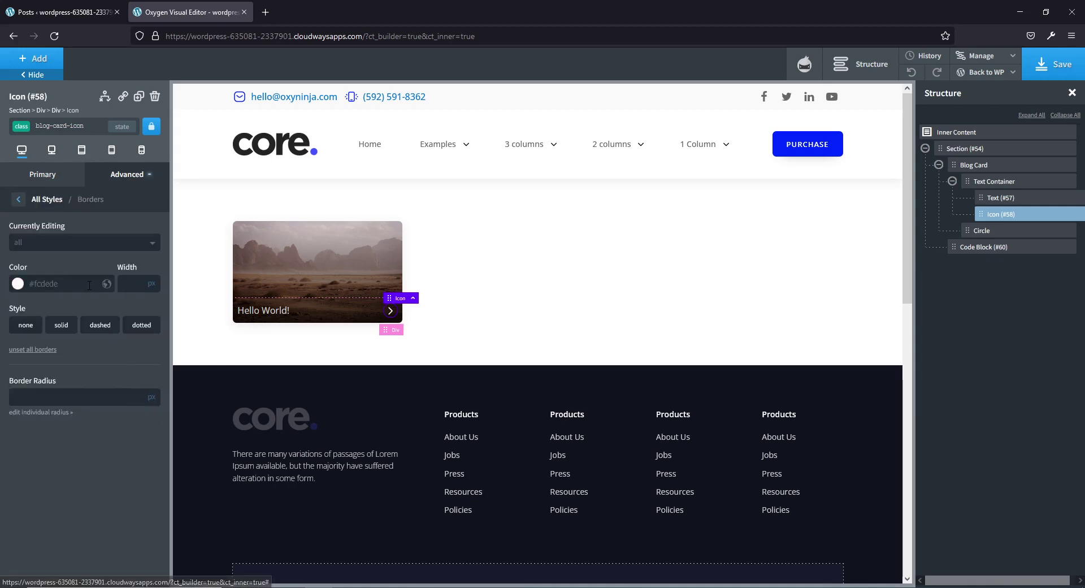
click(18, 283)
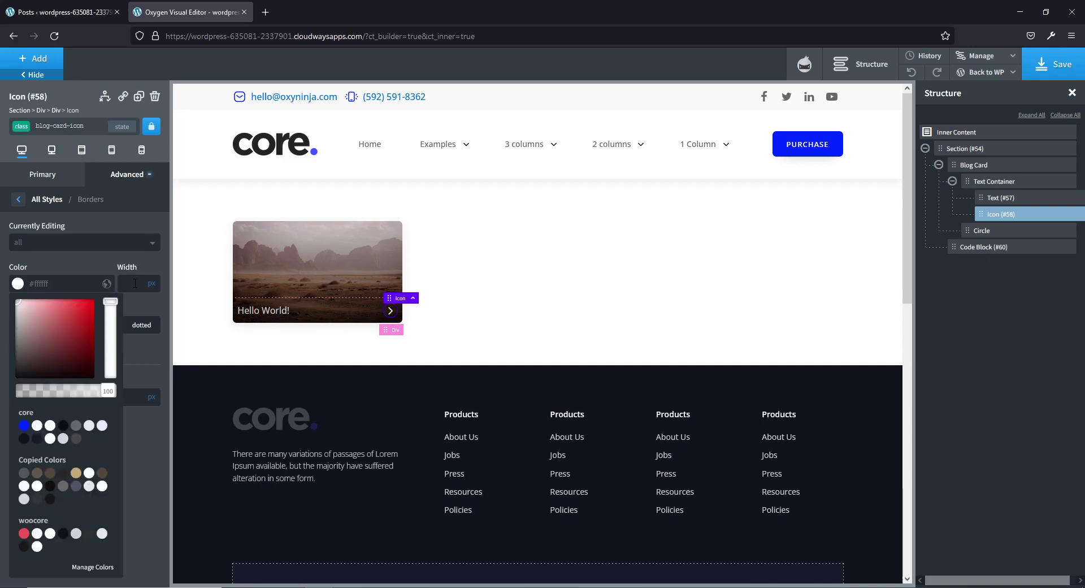
click(148, 355)
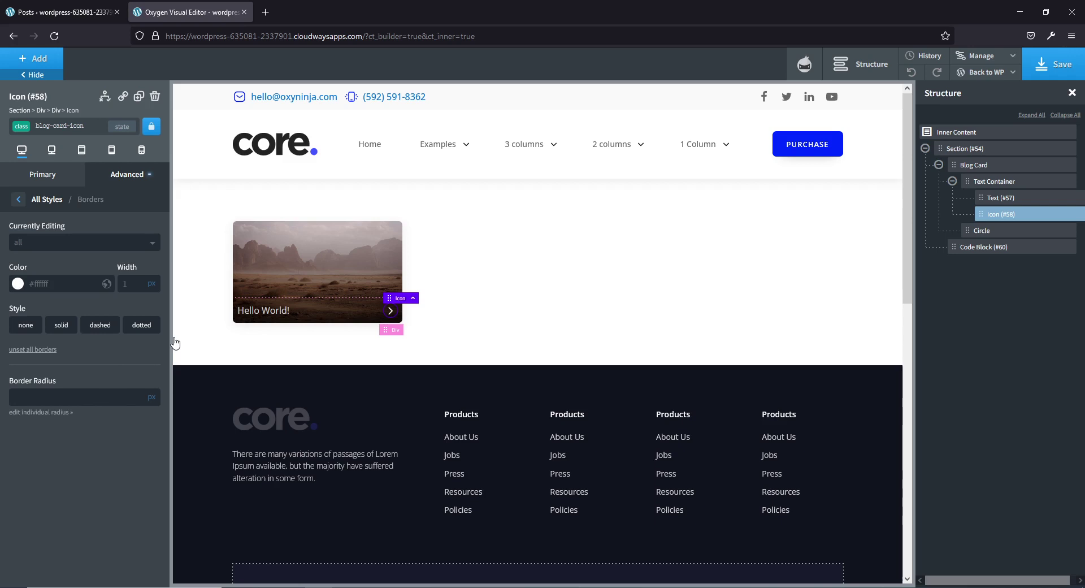
click(461, 324)
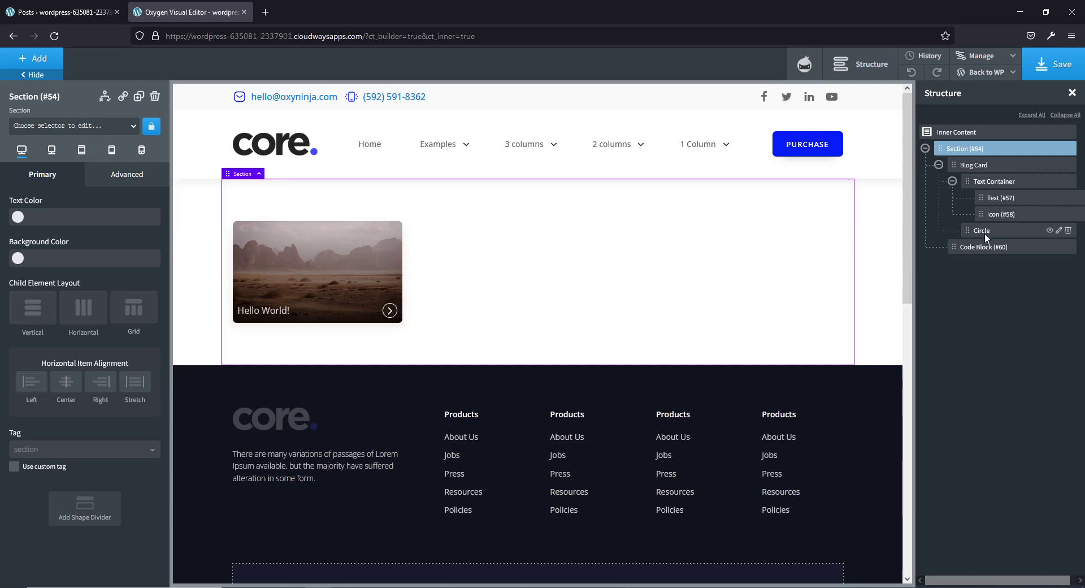
click(997, 214)
click(115, 174)
click(79, 208)
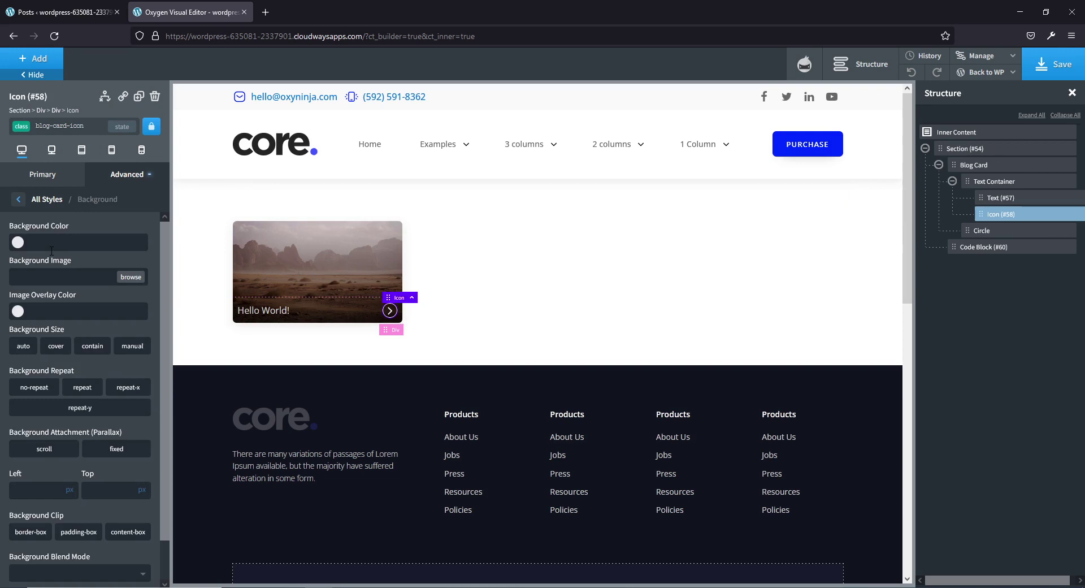
click(58, 127)
click(68, 173)
click(54, 176)
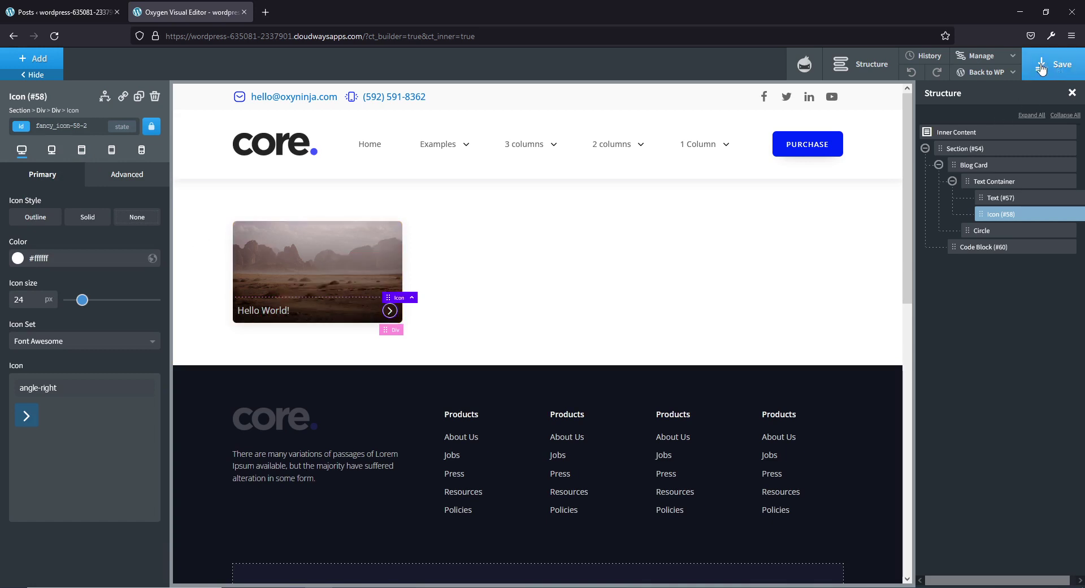
Save the page and open its frontend to check the blog card's hover effect
click(1058, 71)
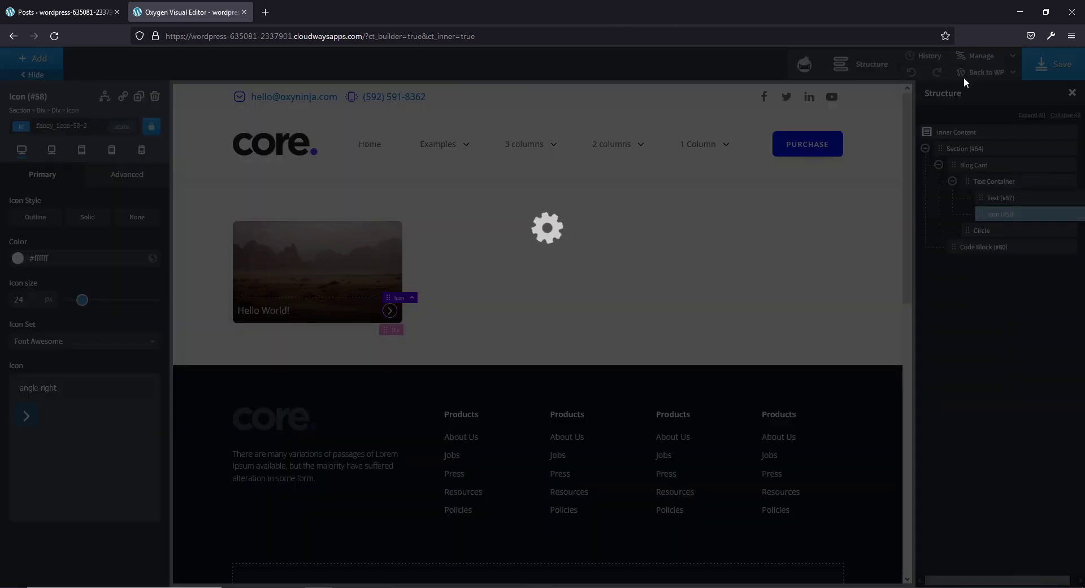
mouse_move(983, 73)
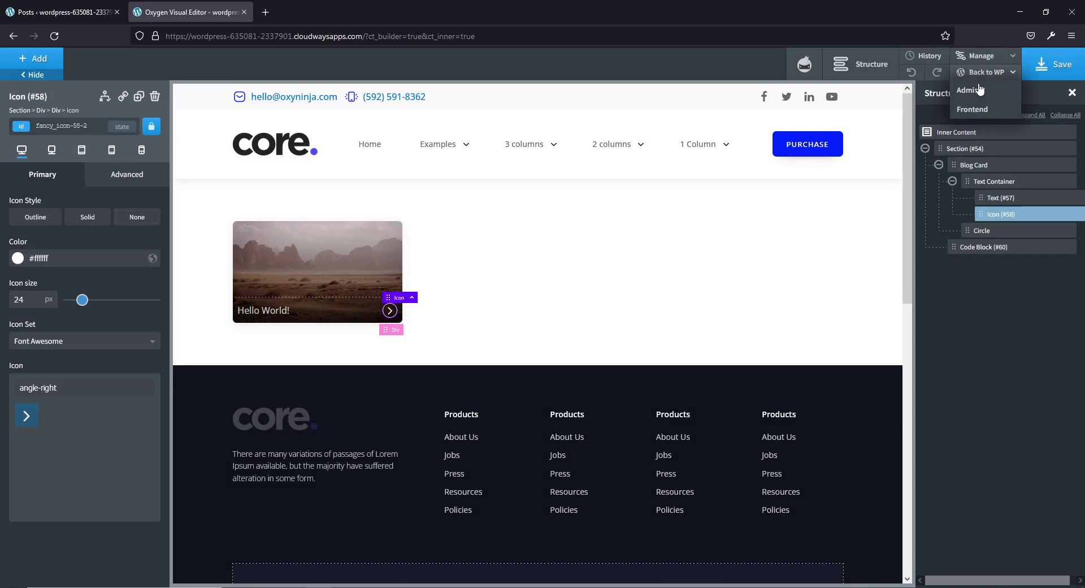
click(971, 109)
click(319, 4)
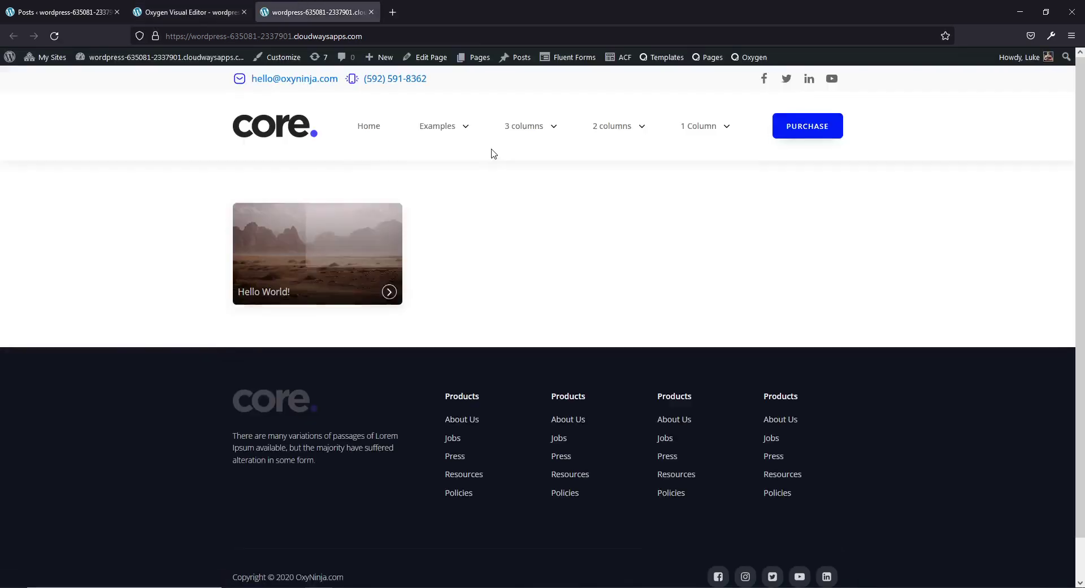
mouse_move(491, 152)
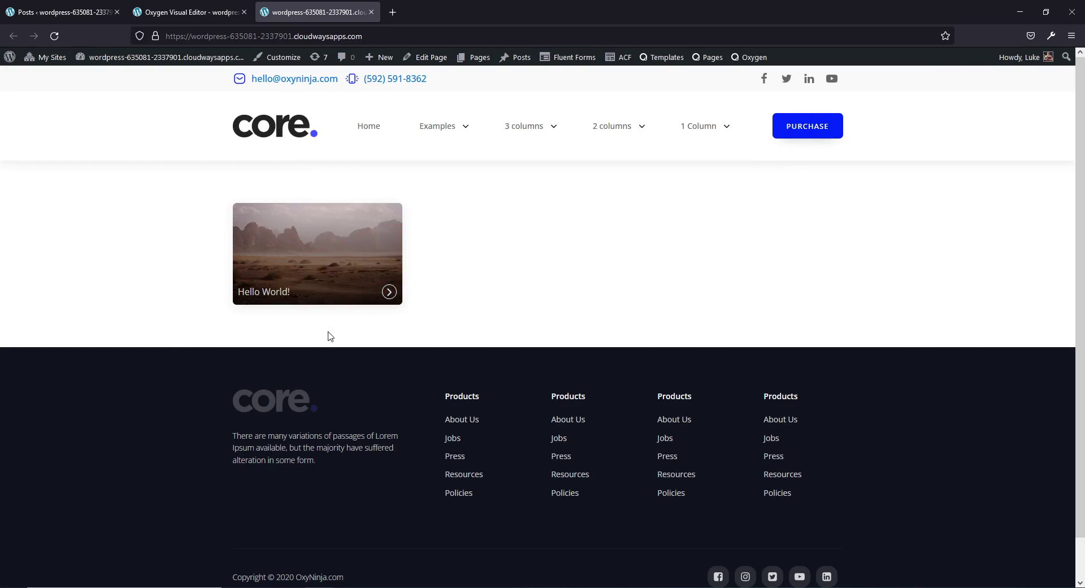
click(182, 12)
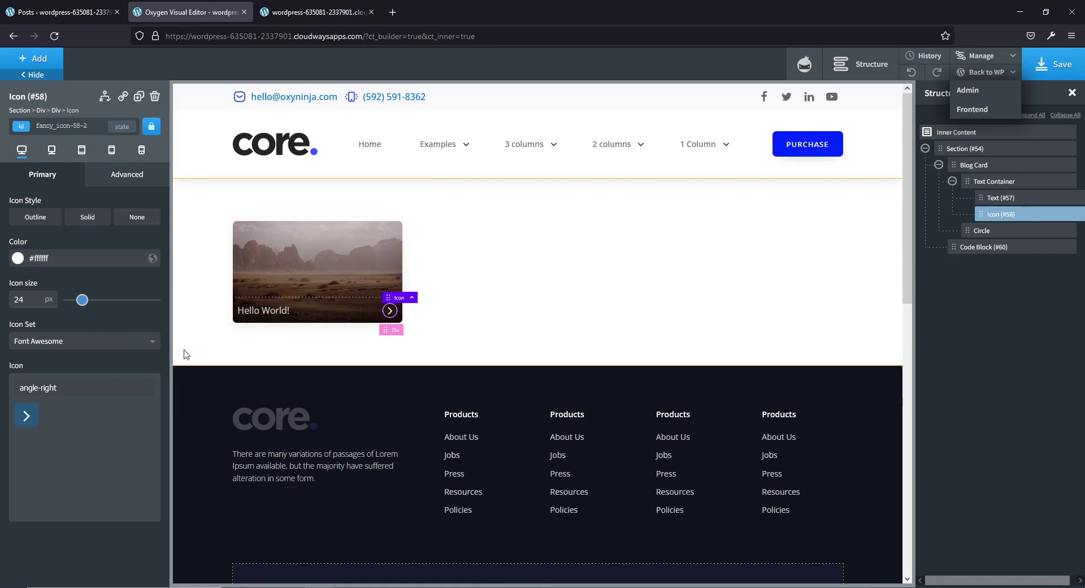
click(314, 13)
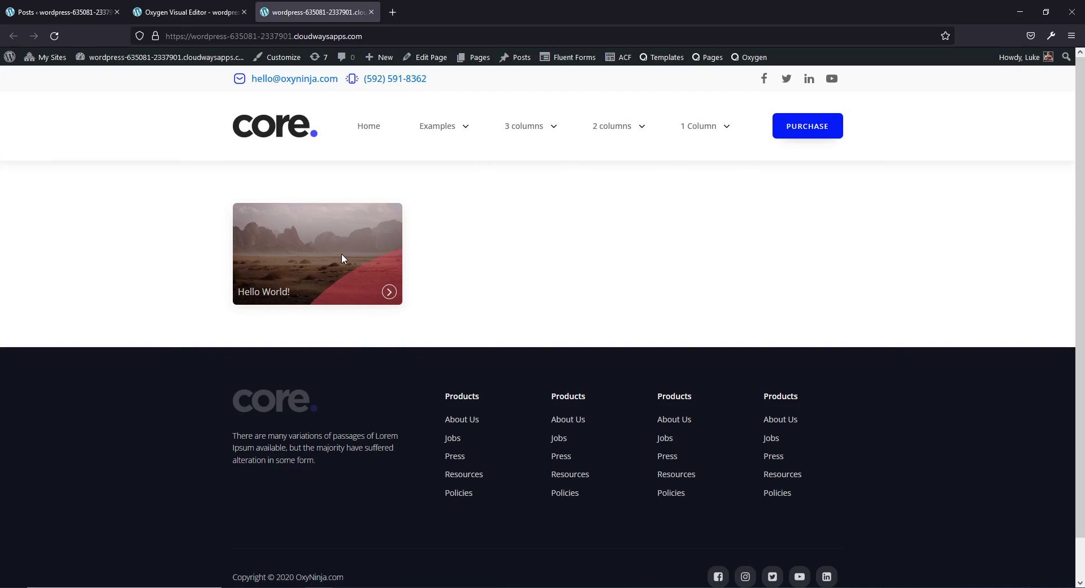
In the builder, duplicate the Code Block's ".blog-card:hover .blog-card-circle" CSS rule and remove the copy's transform line
click(221, 13)
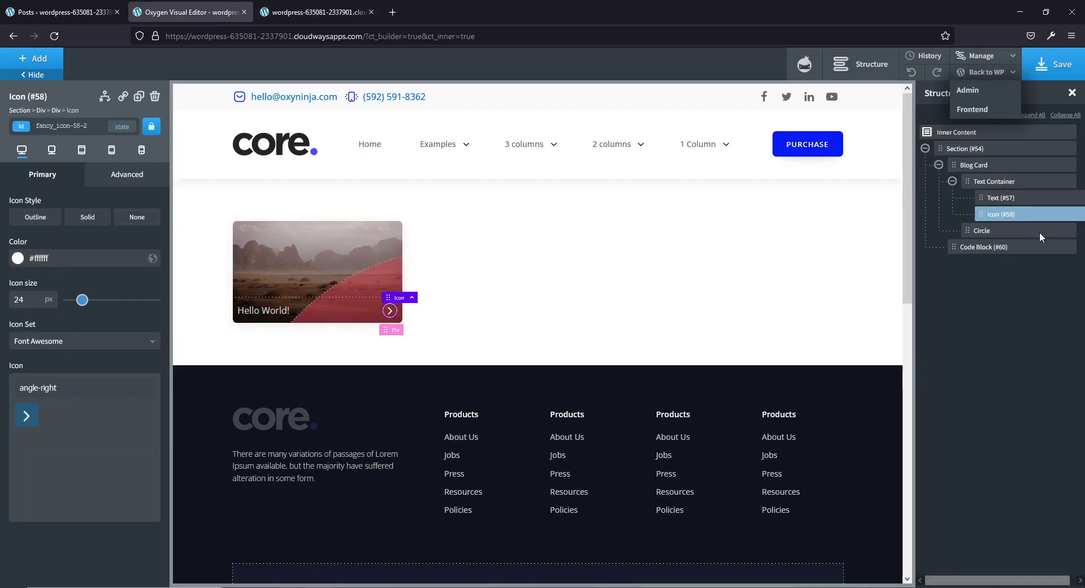
click(969, 247)
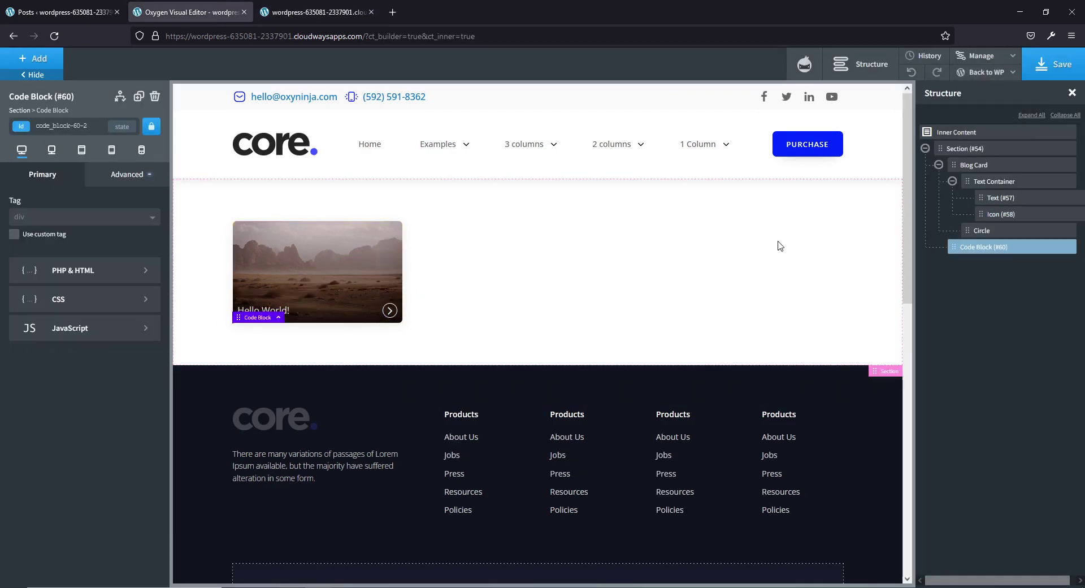
click(90, 299)
key(Return)
key(Return)
drag(32, 266, 11, 206)
key(ctrl+c)
click(96, 306)
key(ctrl+v)
drag(267, 279, 42, 280)
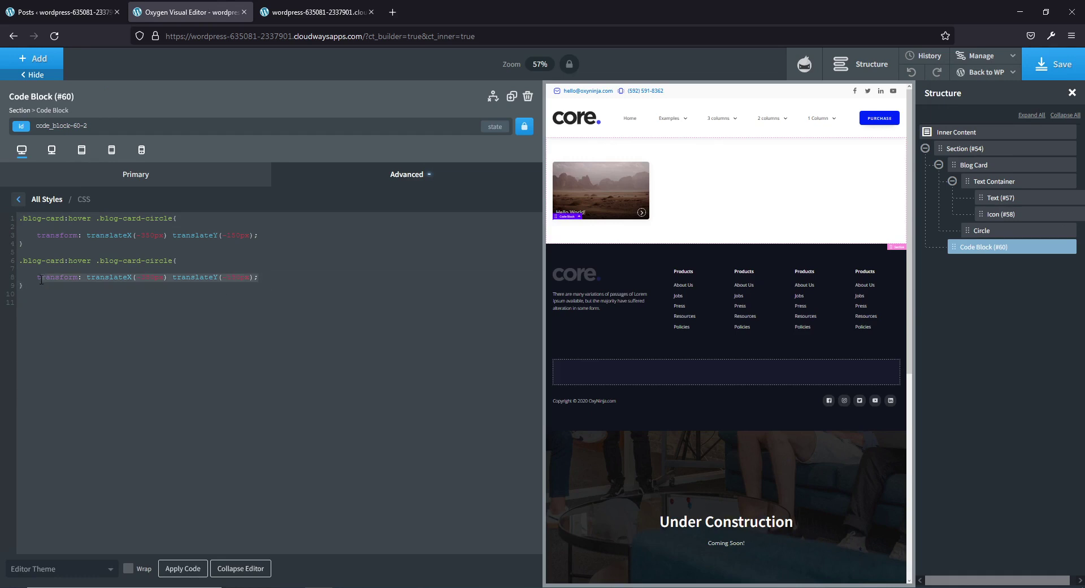
key(BackSpace)
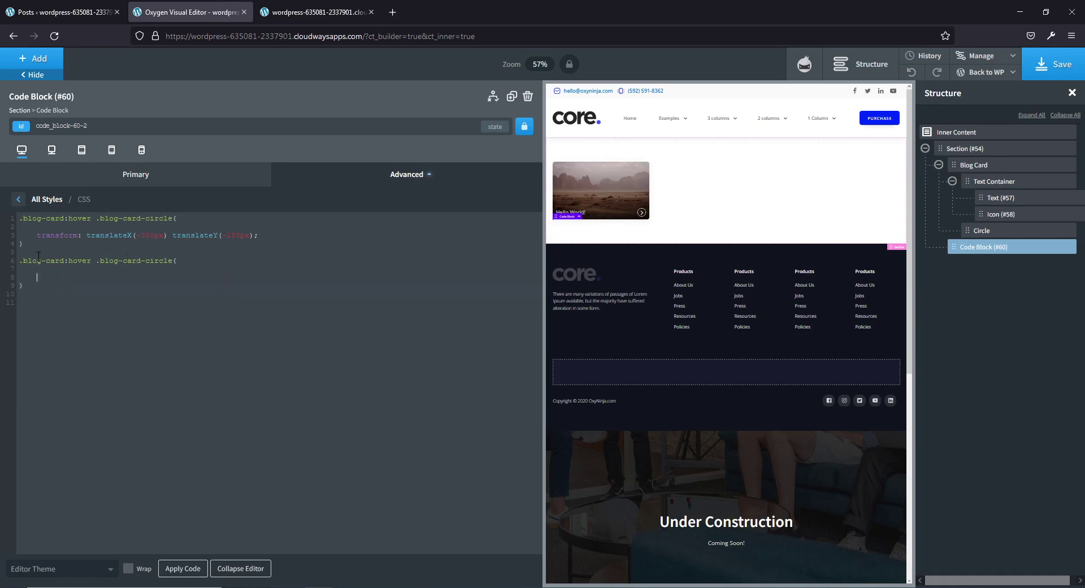
Retarget the copied hover rule to .blog-card-icon, set its background to #ffffff and start an empty color declaration
drag(98, 260, 174, 260)
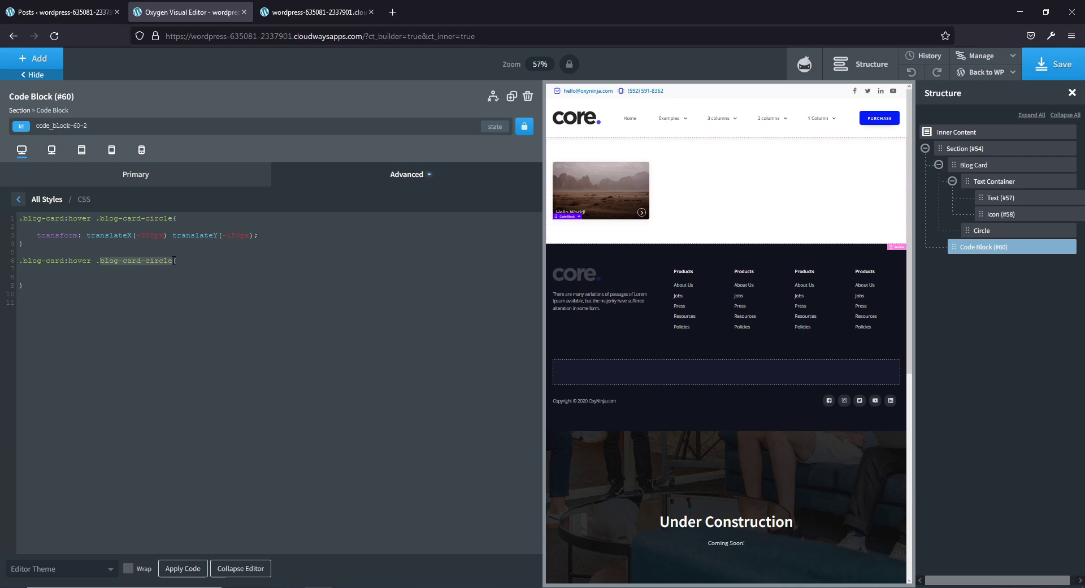
click(174, 260)
text(icon)
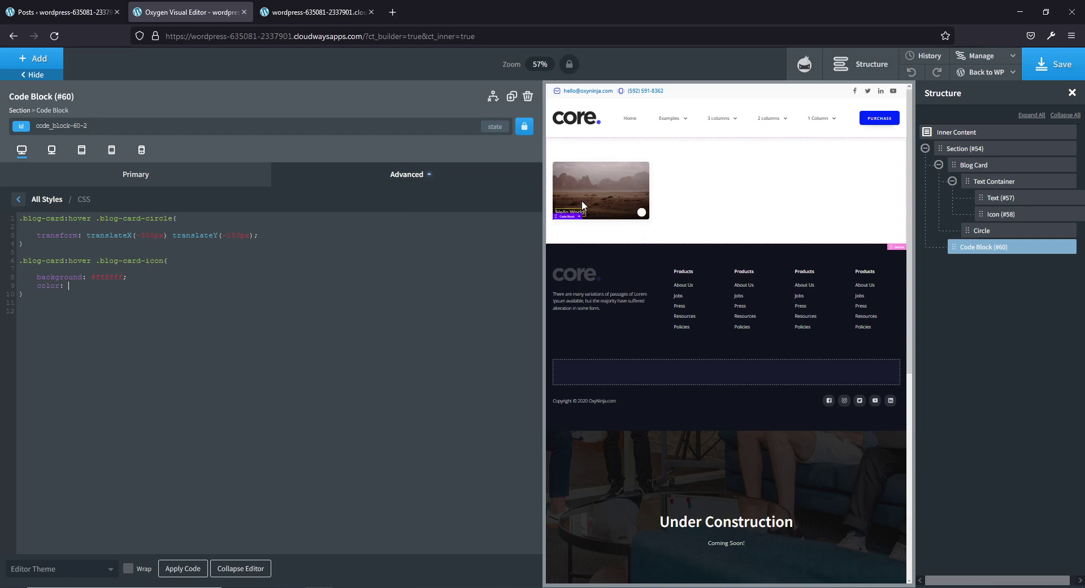
Raise the Circle's background opacity to 100 and copy the resulting hex value #e85555
click(599, 189)
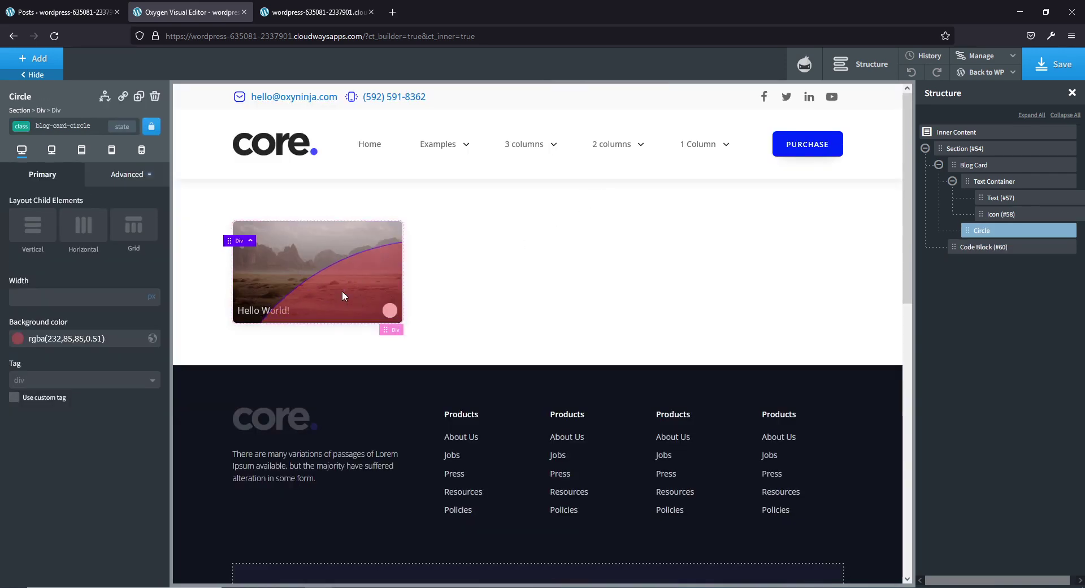
click(18, 339)
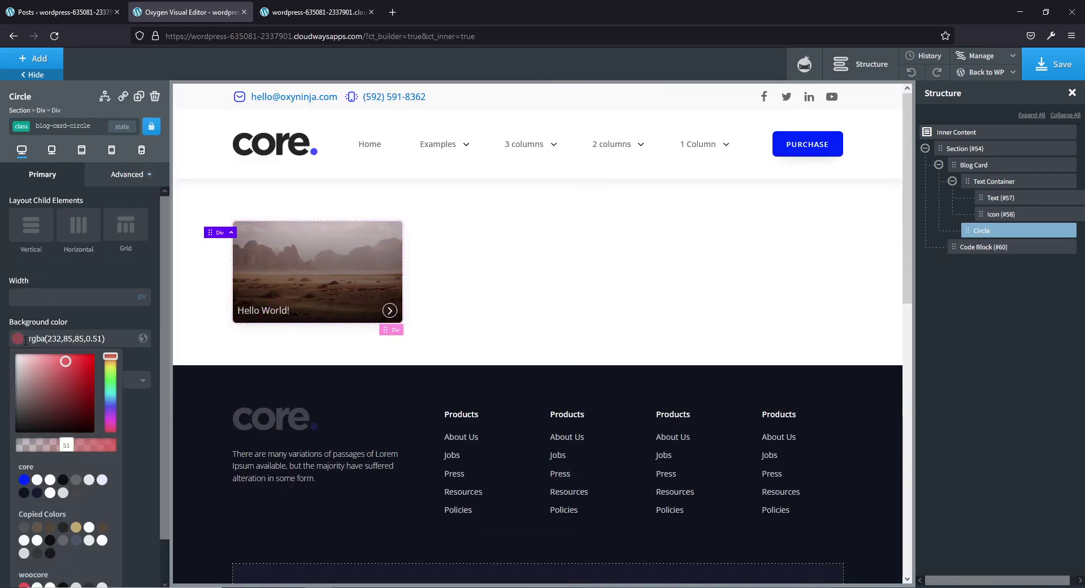
drag(68, 446, 148, 445)
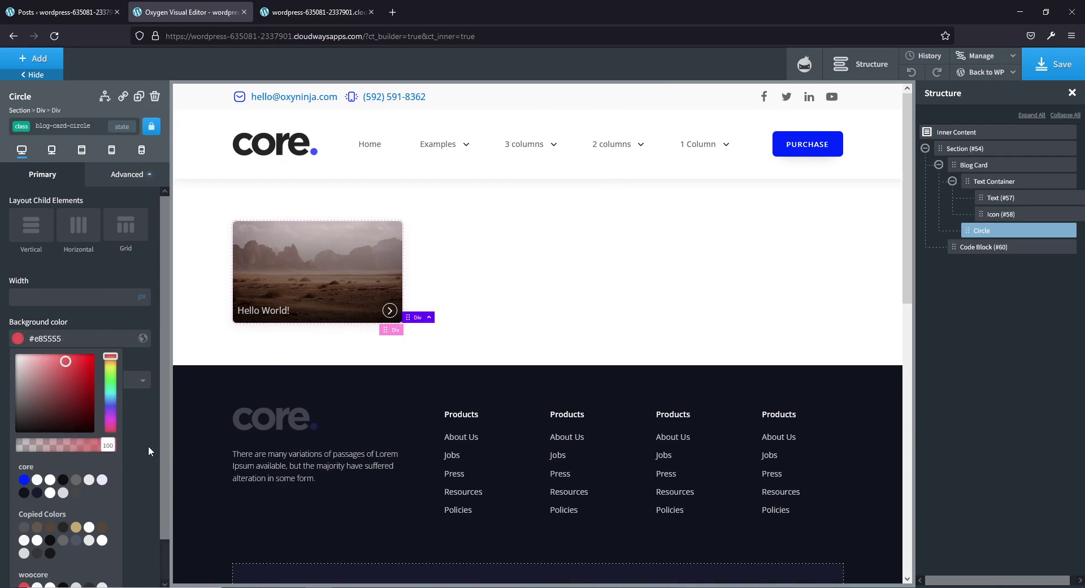
click(79, 340)
drag(80, 339, 9, 338)
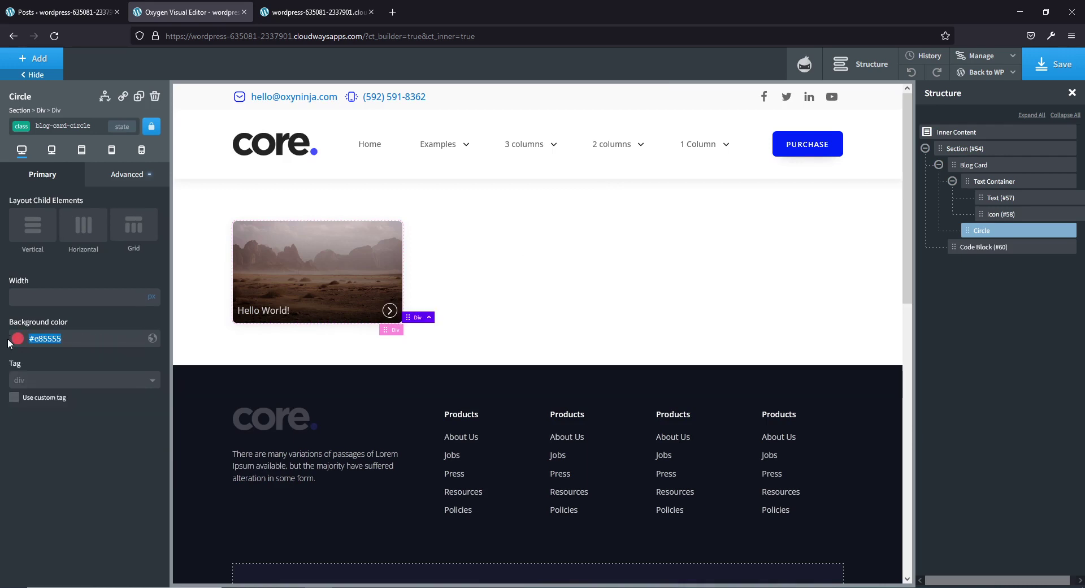
Set the opacity of the Circle's background color back to 51
click(18, 339)
drag(98, 445, 66, 448)
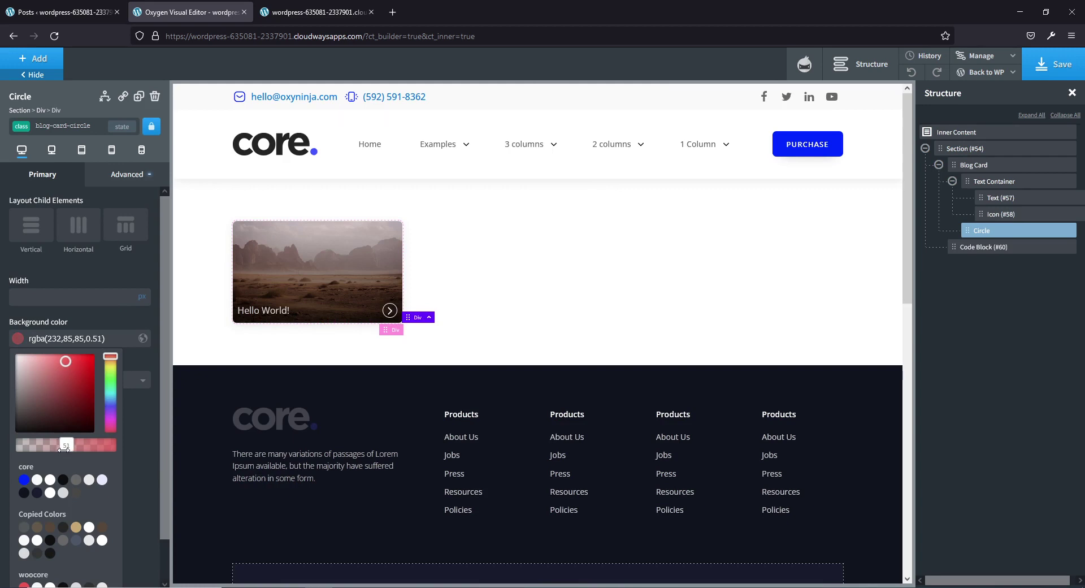
drag(63, 448, 63, 447)
Set the color in the Code Block's .blog-card-icon hover rule to #e85555 and inspect the Blog Card's selectors
click(984, 247)
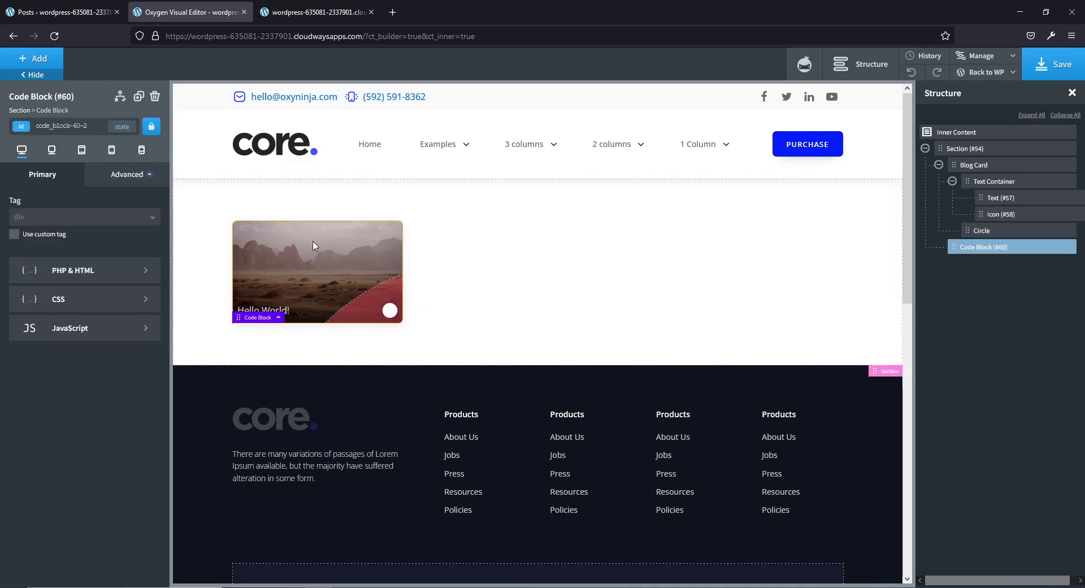
click(58, 303)
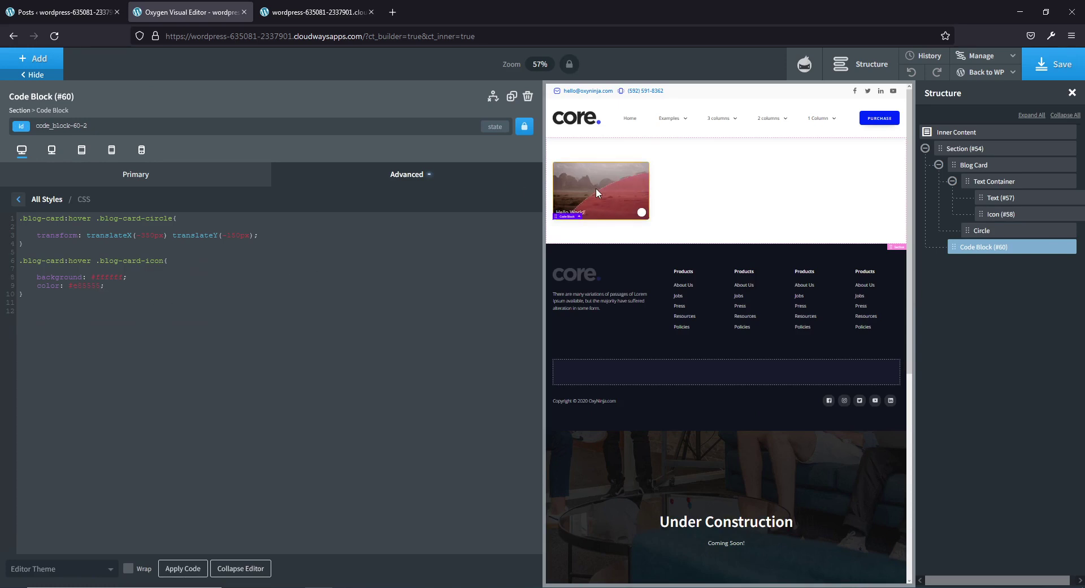
click(575, 184)
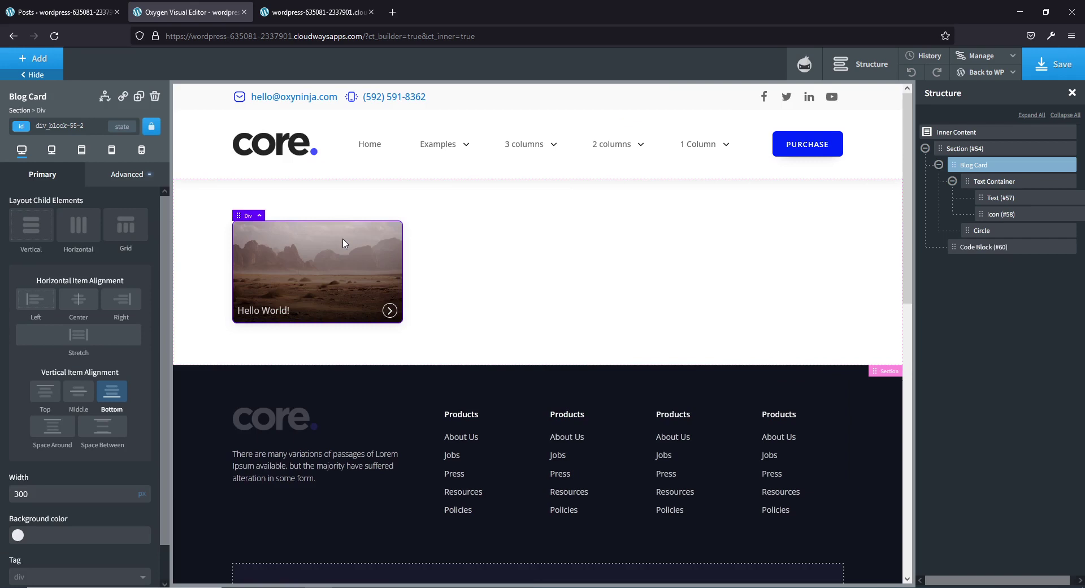
click(59, 125)
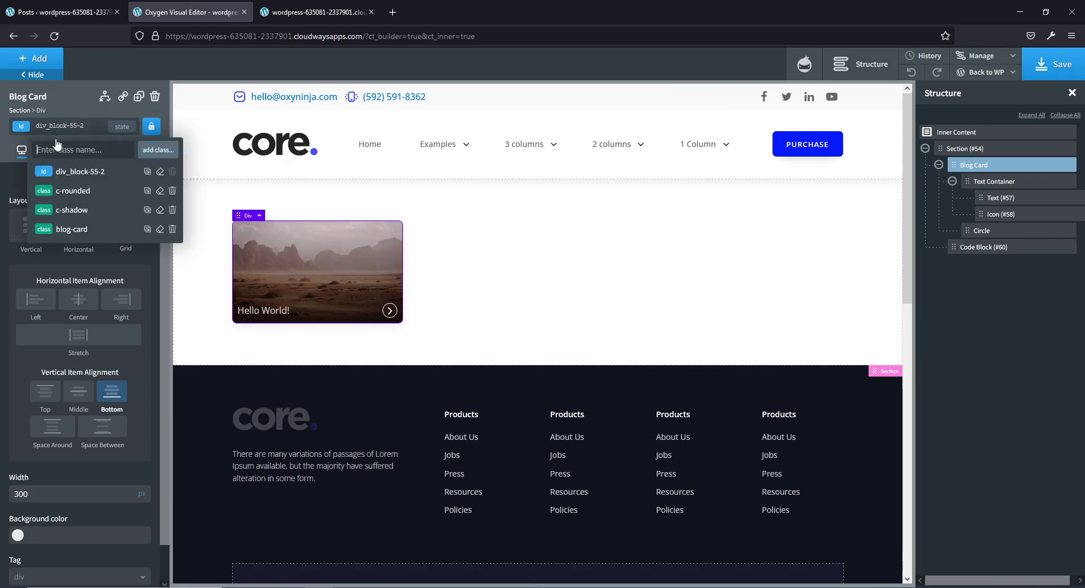
Clear the color value of the arrow icon on its ID selector, fancy_icon-58-2
click(1000, 214)
click(19, 260)
key(BackSpace)
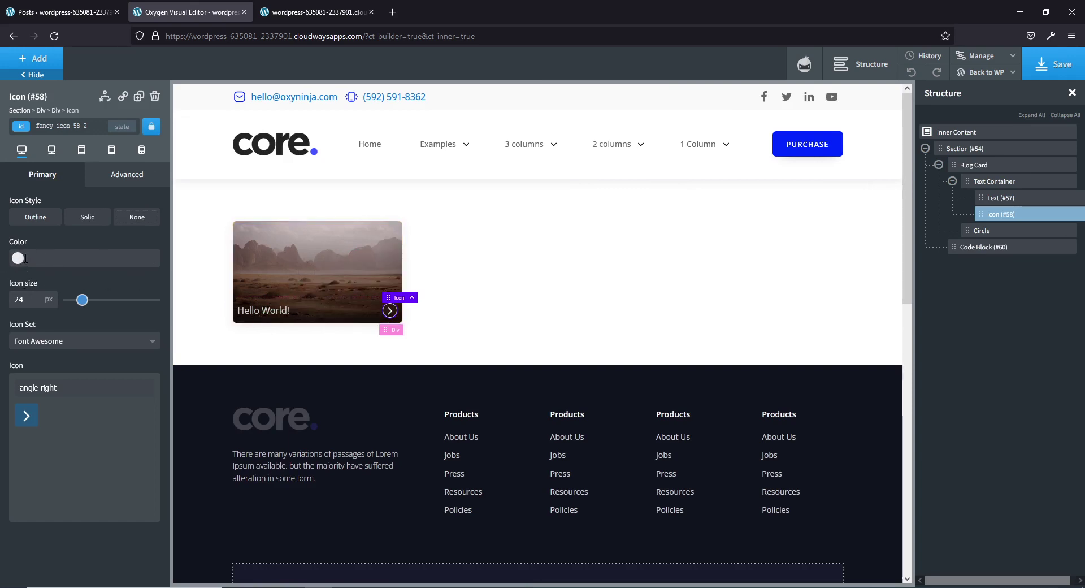
Compare the arrow icon's color on its blog-card-icon class and its ID selector, and examine the card's hover effect
click(62, 126)
click(56, 192)
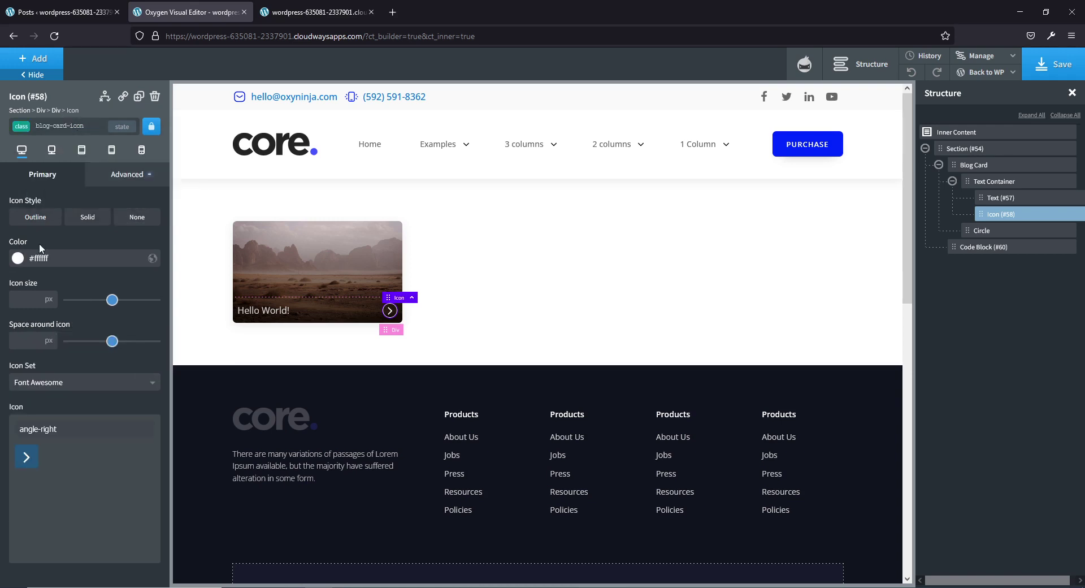
click(82, 127)
click(62, 126)
click(74, 171)
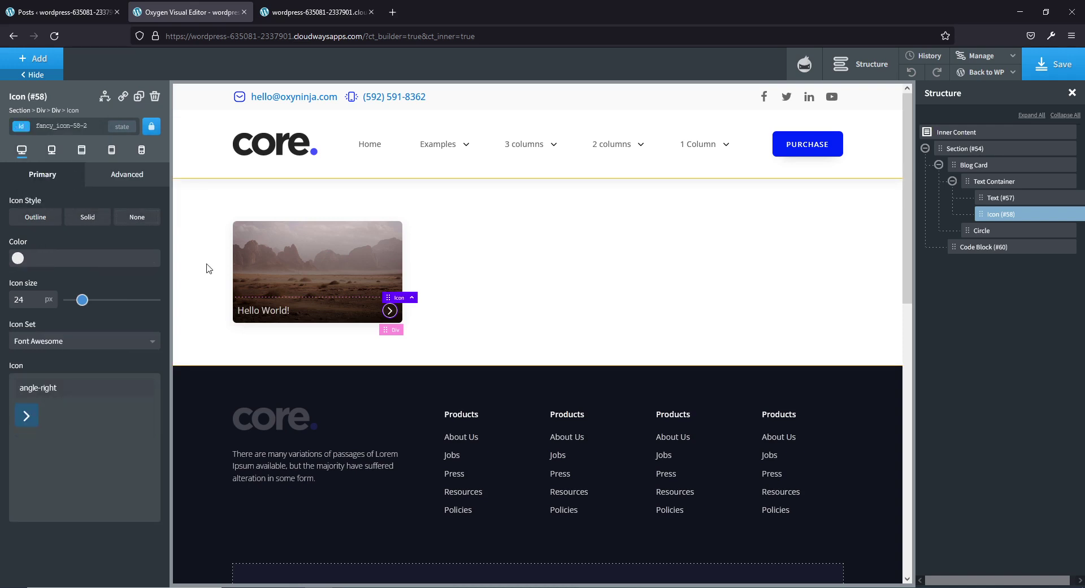
click(215, 284)
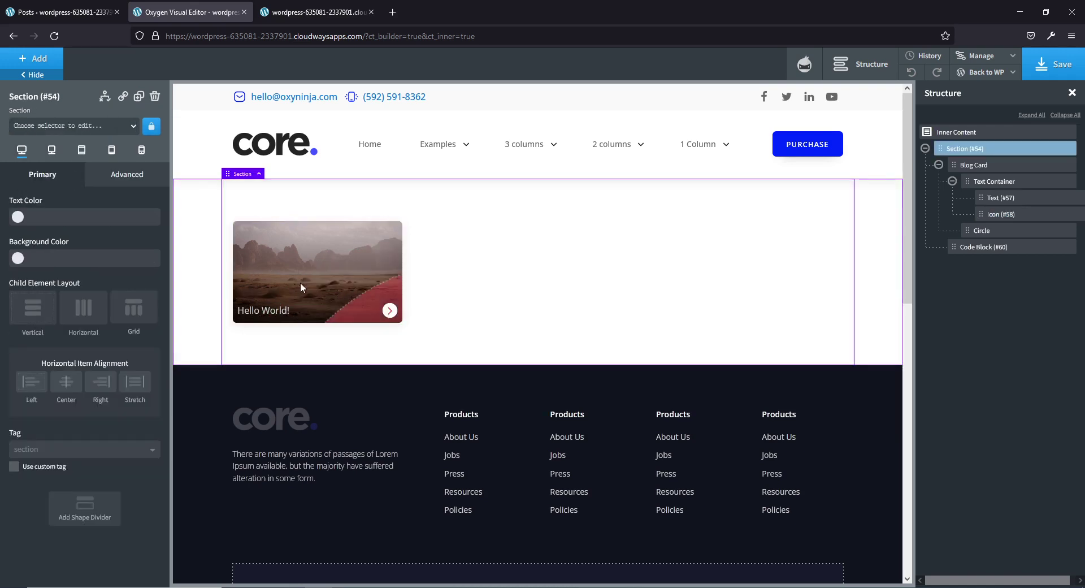
Add the c-transition class to the card's arrow icon (Icon #58) and save the page
click(989, 215)
click(61, 120)
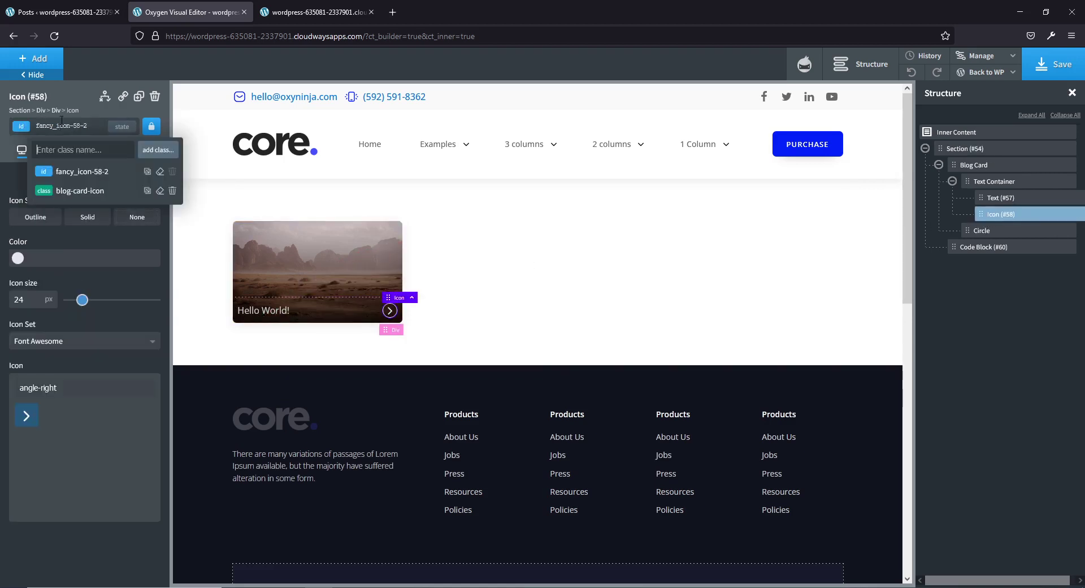
text(b)
key(BackSpace)
text(transition)
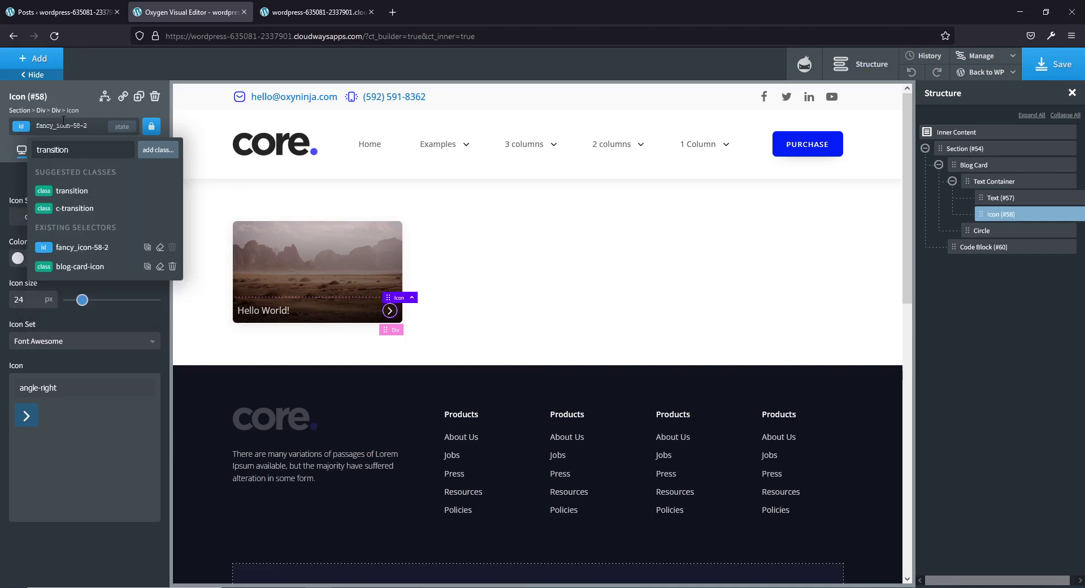
key(Return)
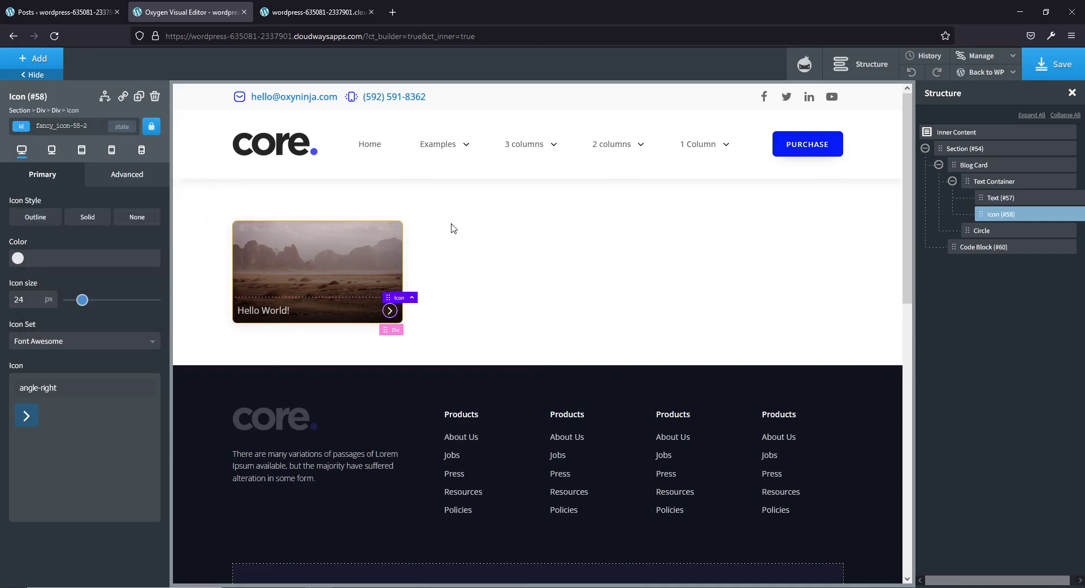
click(1065, 75)
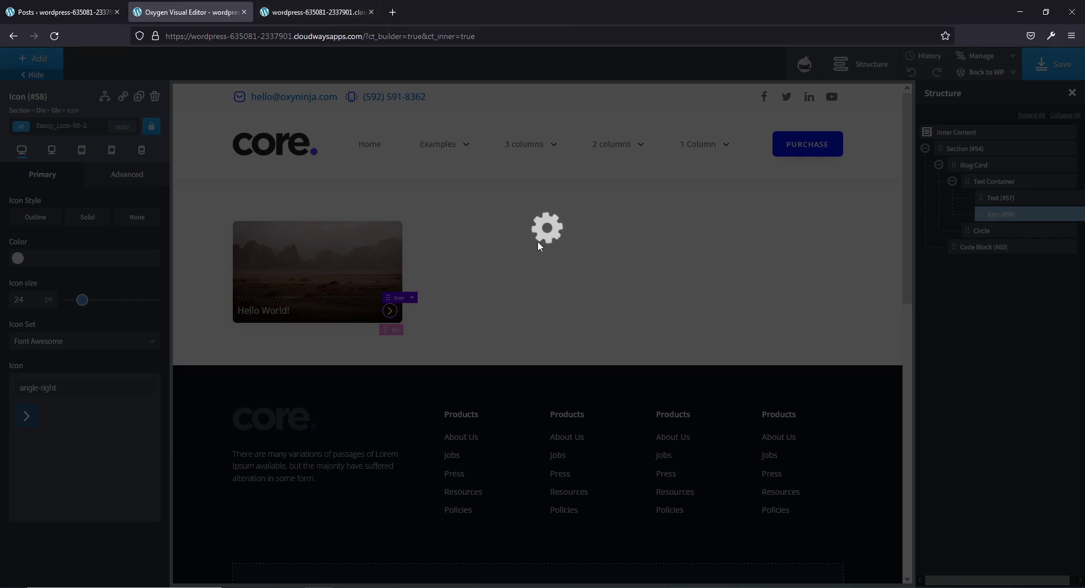
Reload the live page, switch to the Facebook group post in Chrome and replay its reference video to examine the card's hover effect
key(ctrl+Tab)
key(F5)
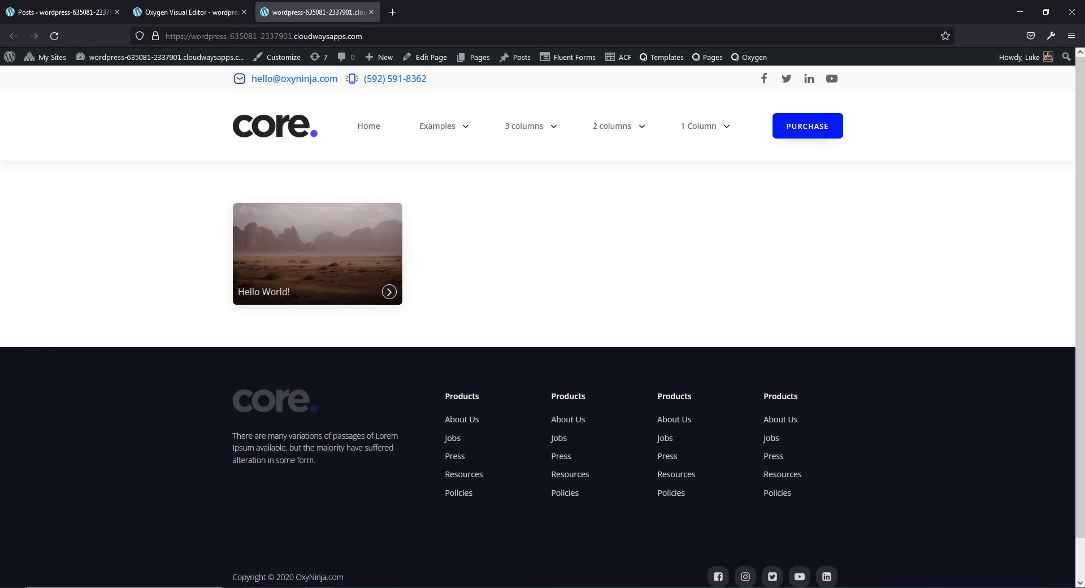
click(315, 575)
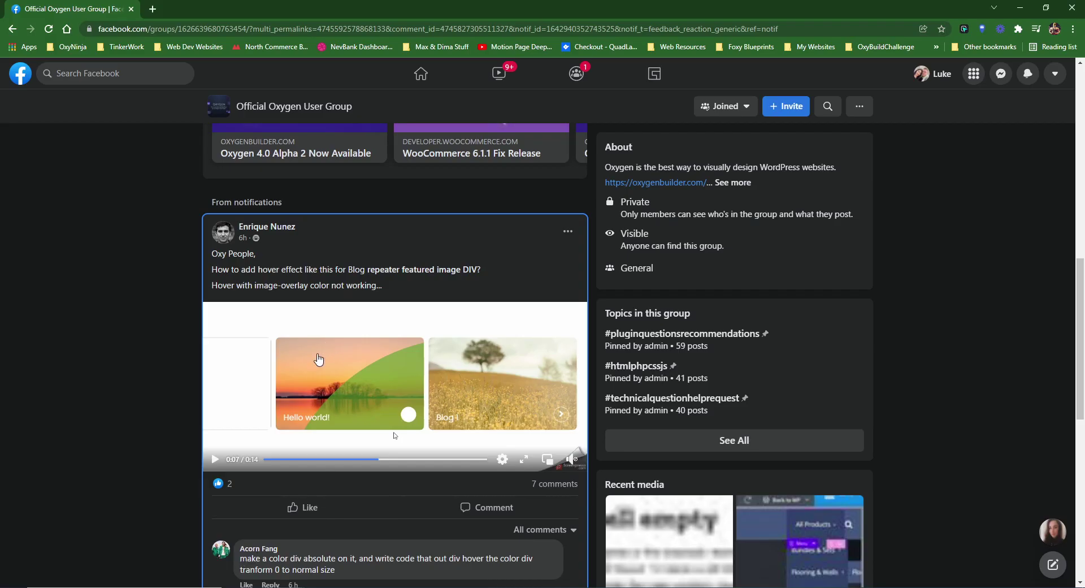
click(215, 460)
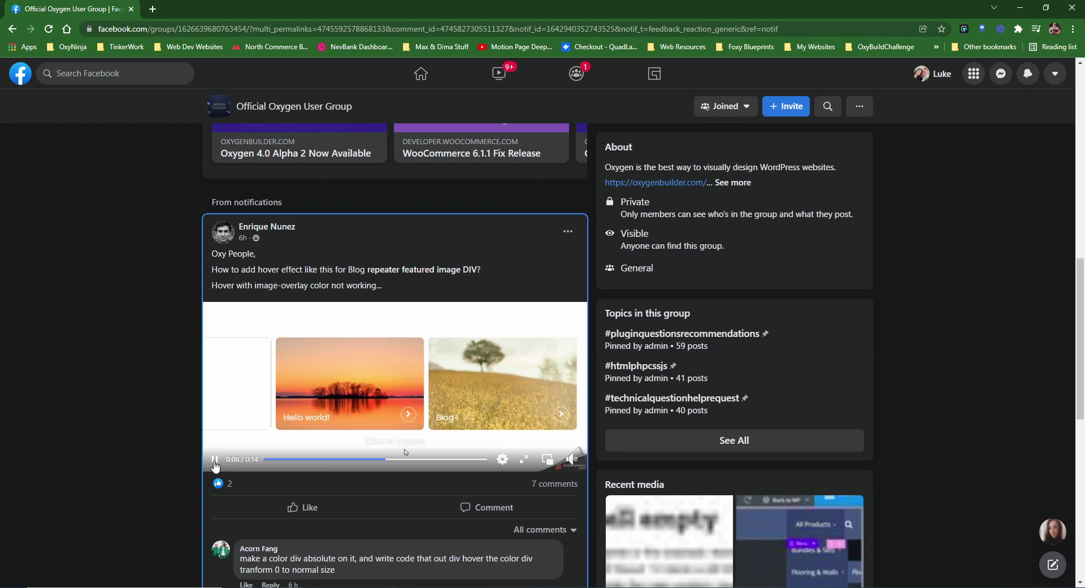
click(215, 460)
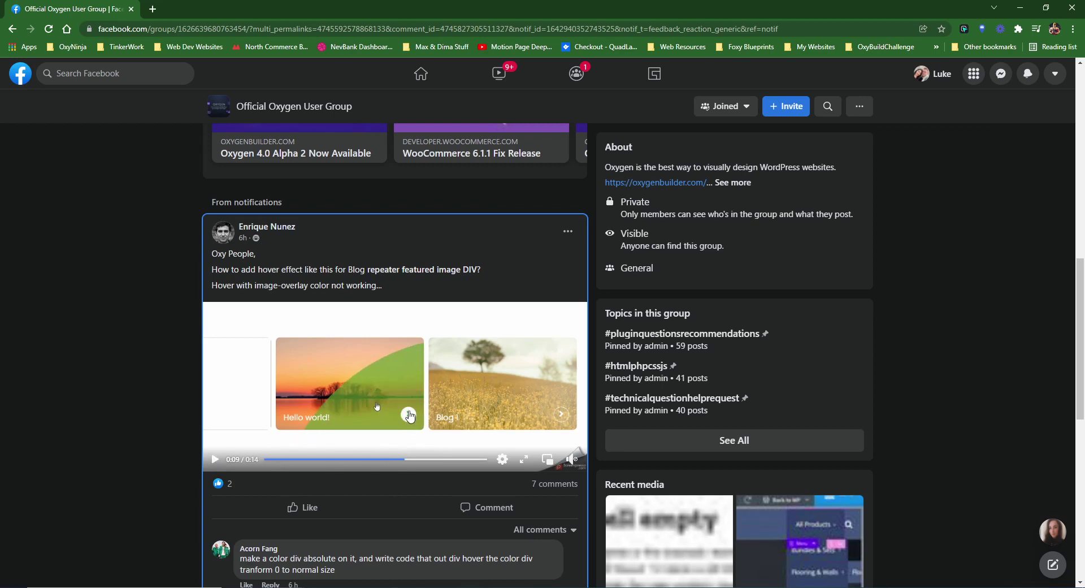
click(320, 460)
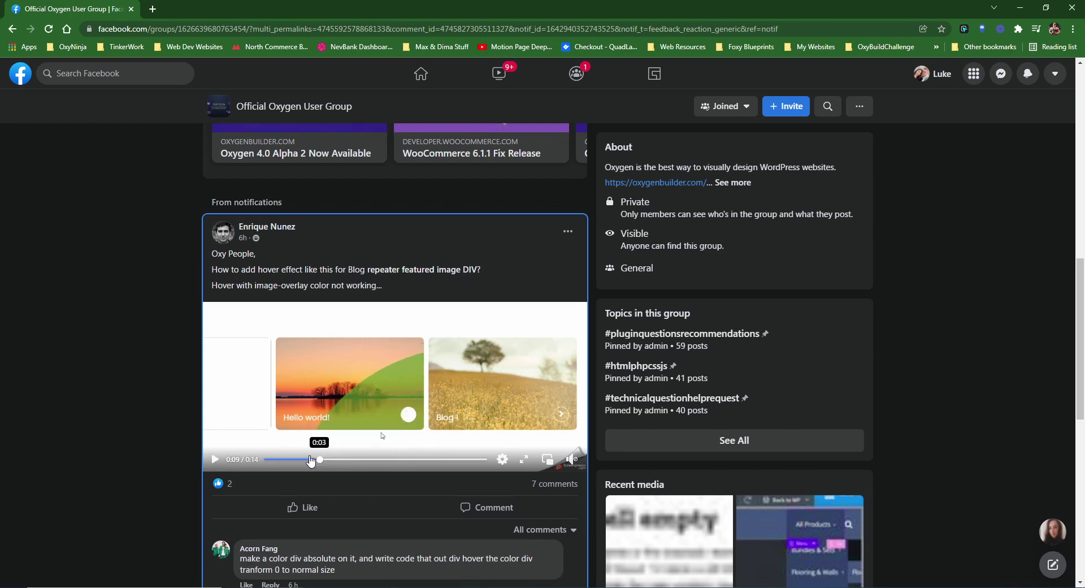
click(268, 459)
click(215, 460)
click(220, 462)
click(214, 462)
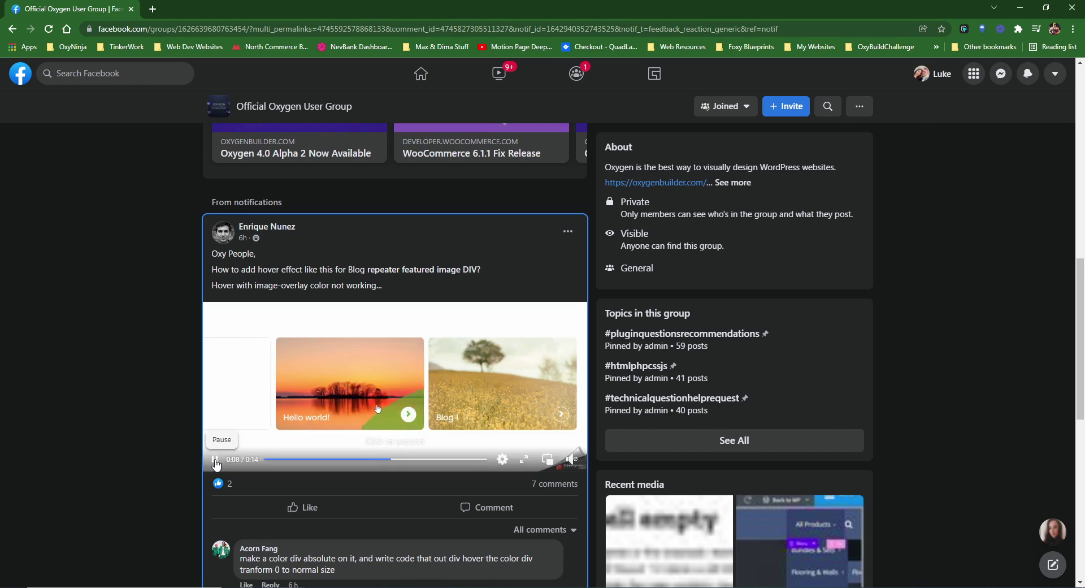
click(215, 464)
click(1020, 8)
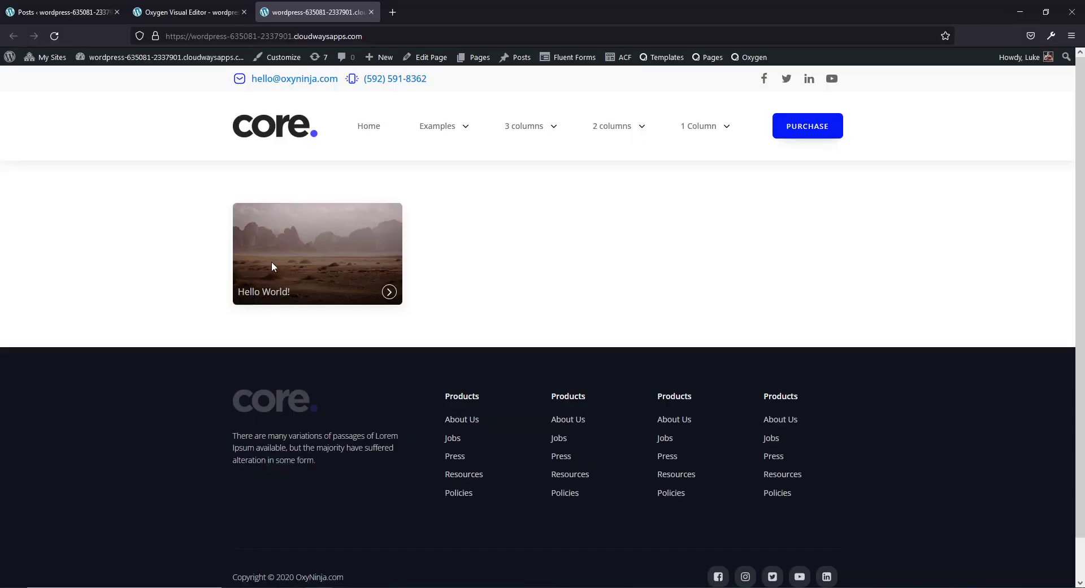
Return to the Oxygen editor and remove the c-transition class from the arrow icon
click(187, 12)
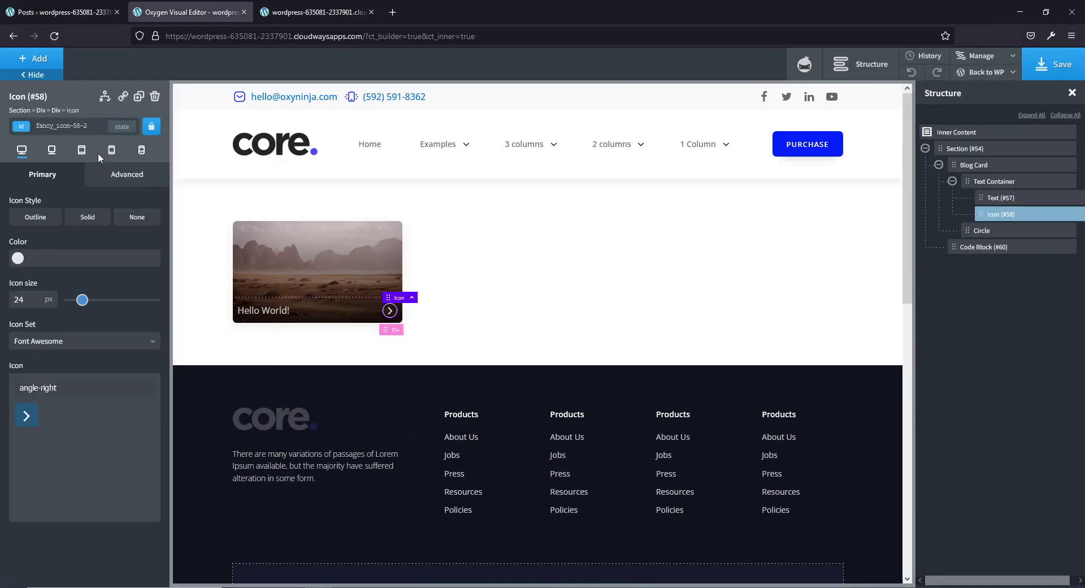
click(75, 126)
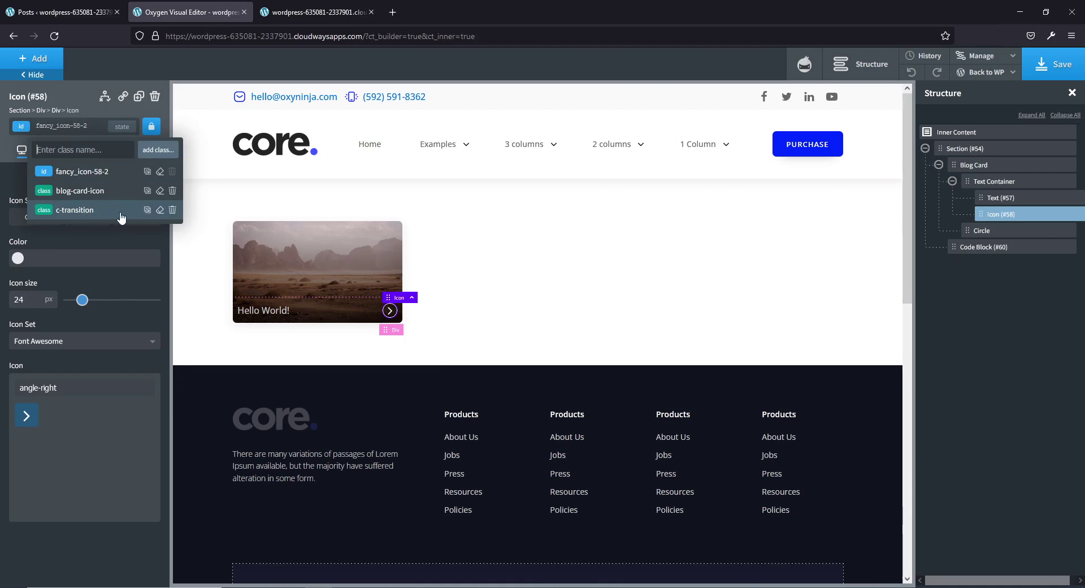
click(172, 209)
Set the transition duration of the arrow icon's blog-card-icon class to 0.3 sec and save the page
click(117, 173)
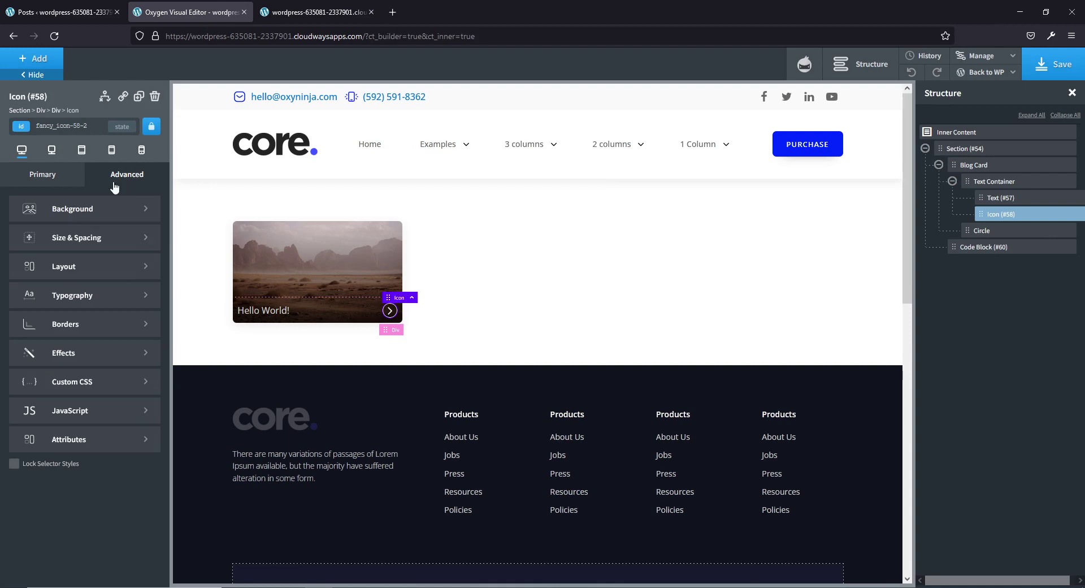
click(68, 125)
click(46, 190)
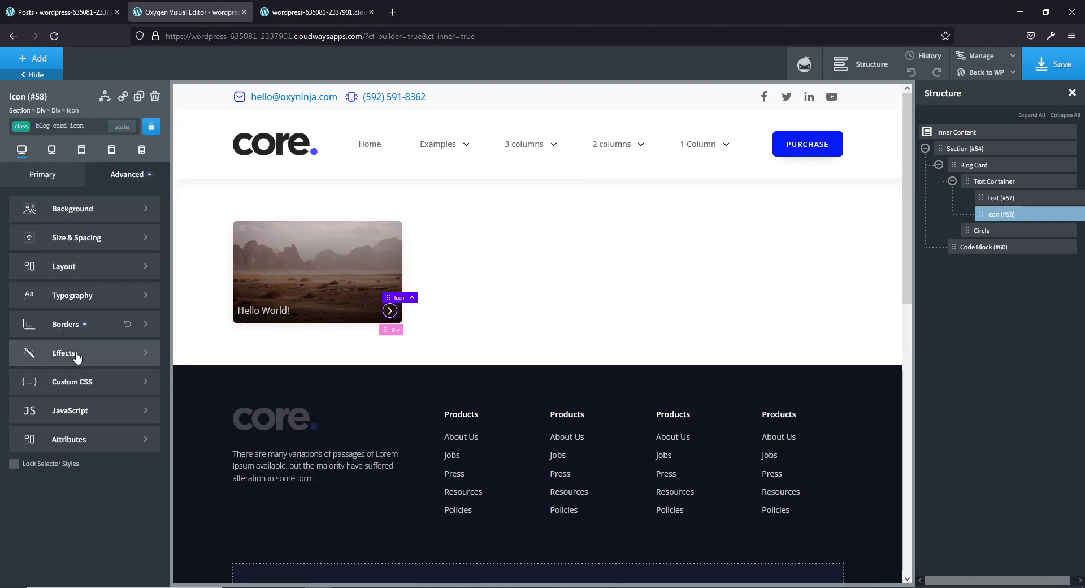
click(33, 357)
click(61, 297)
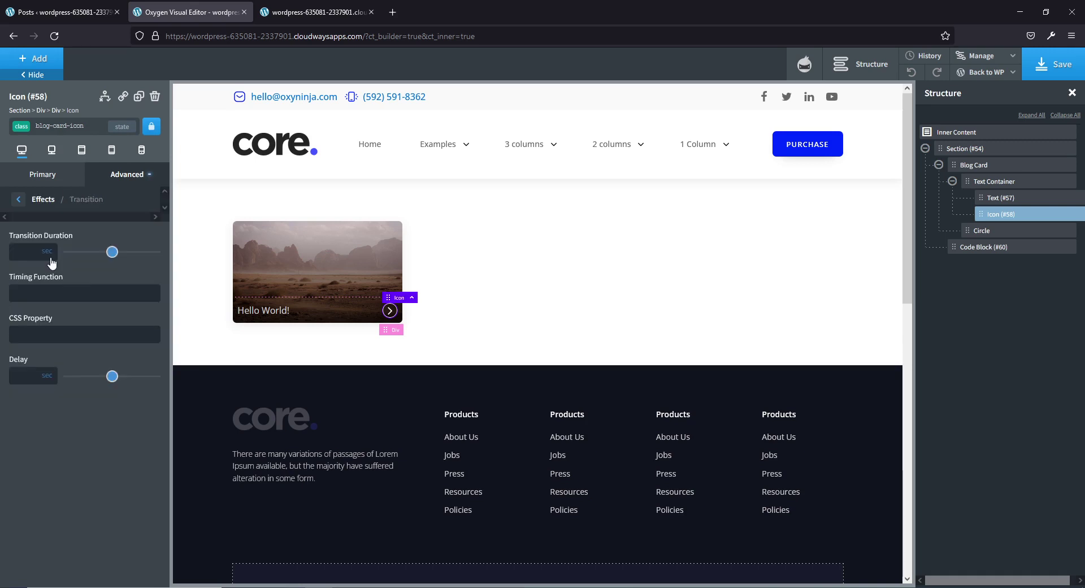
click(30, 253)
text(0.3)
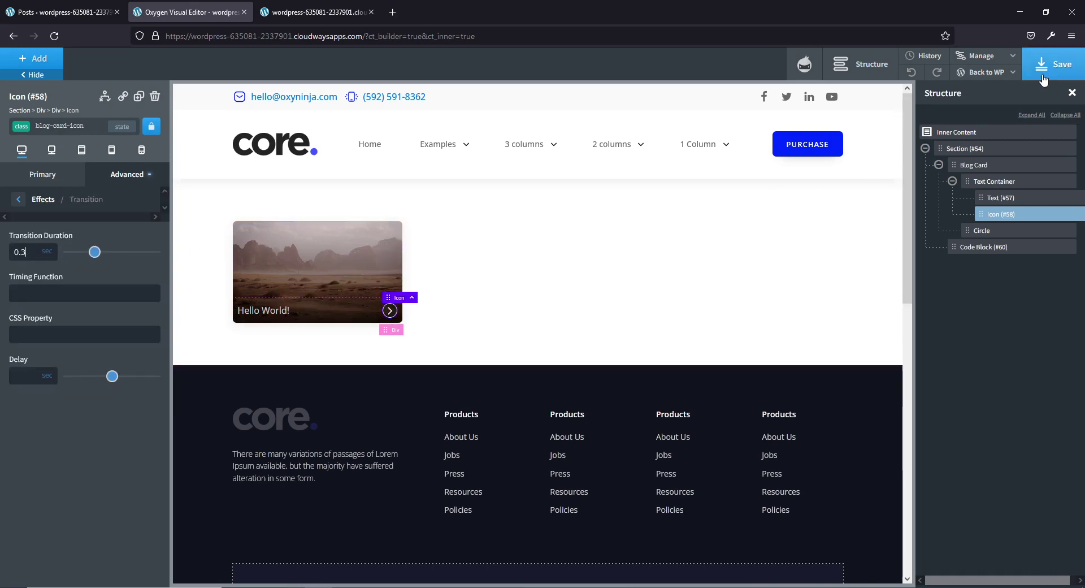
key(ctrl+s)
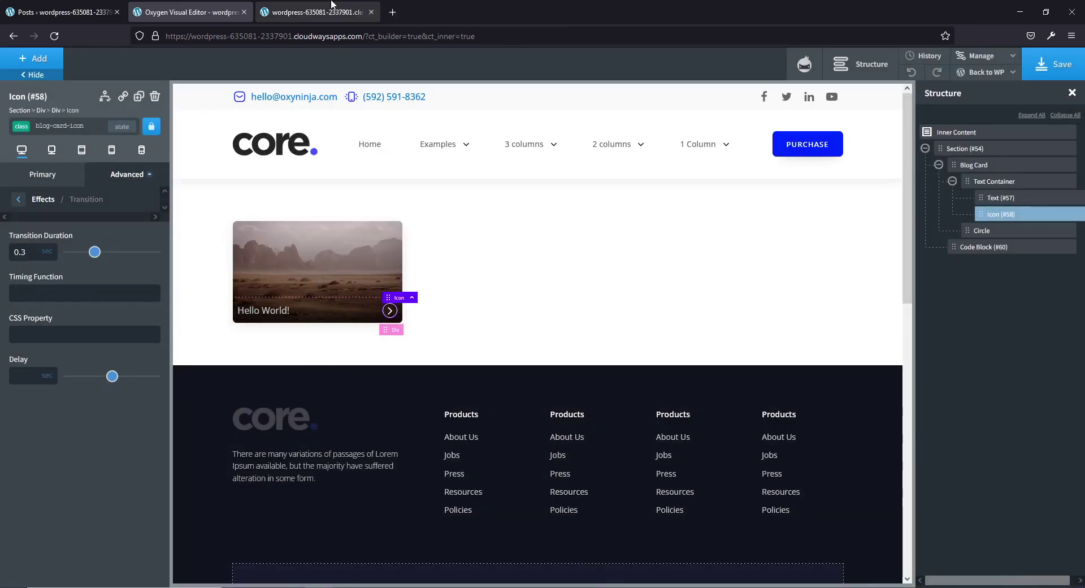
Compare the card's hover effect on the live page with the reference video in the Facebook post
click(332, 8)
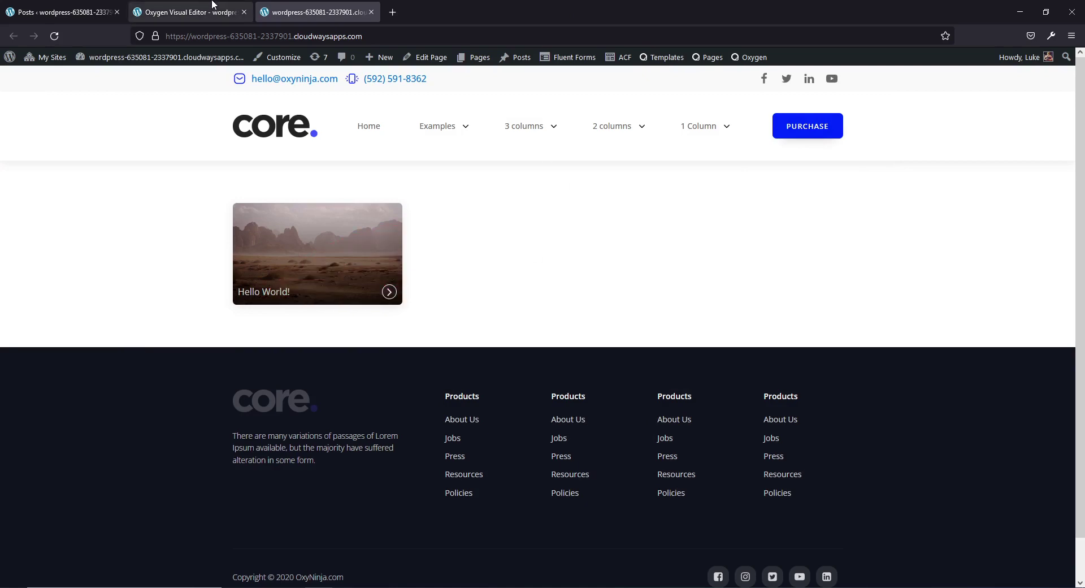
mouse_move(310, 585)
click(229, 545)
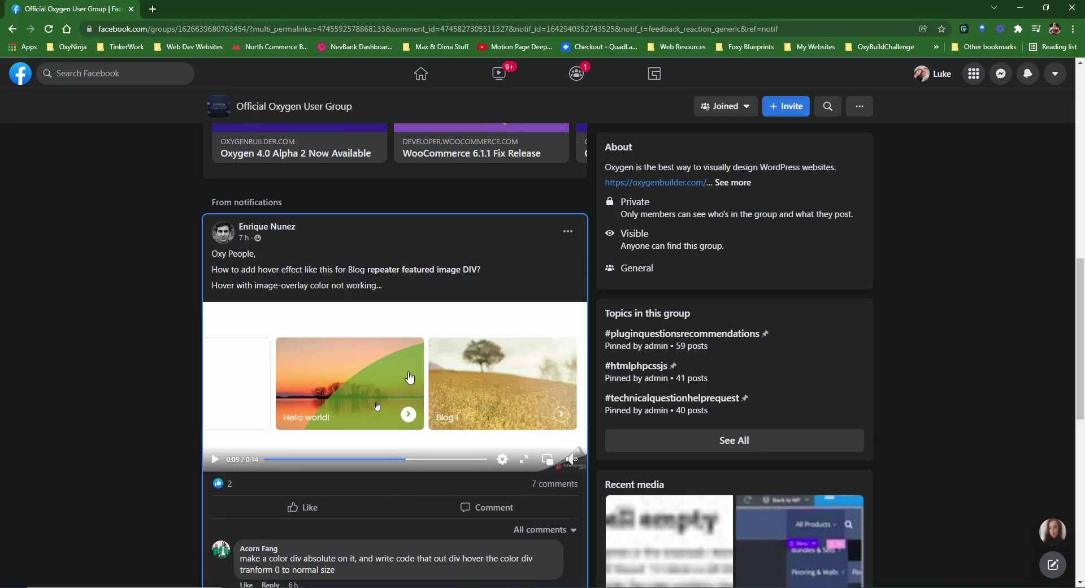
click(1019, 8)
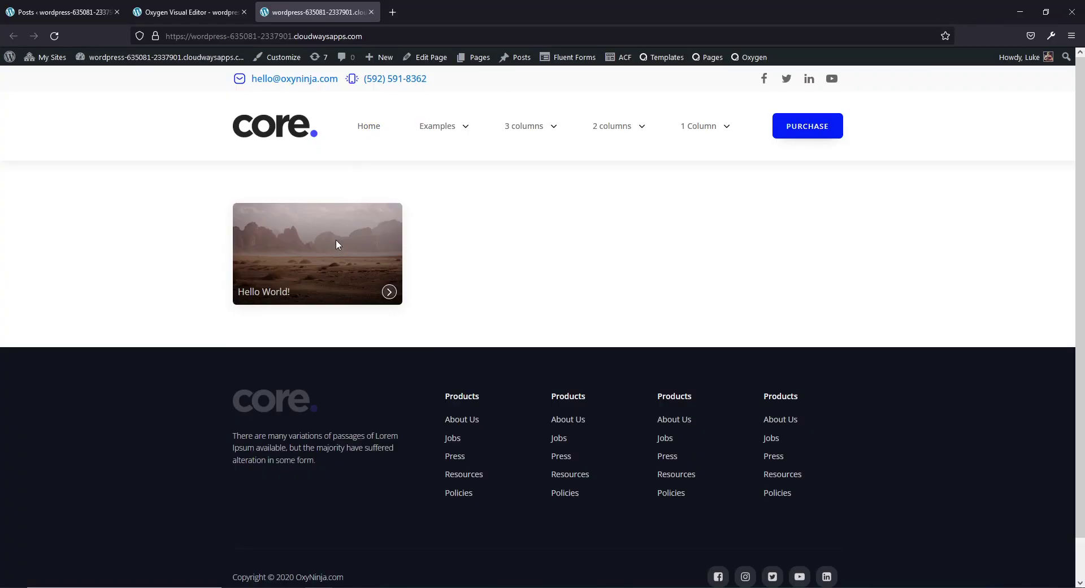
In the Oxygen editor, raise the opacity of the Circle's background color to about 0.77 on its blog-card-circle class
click(186, 12)
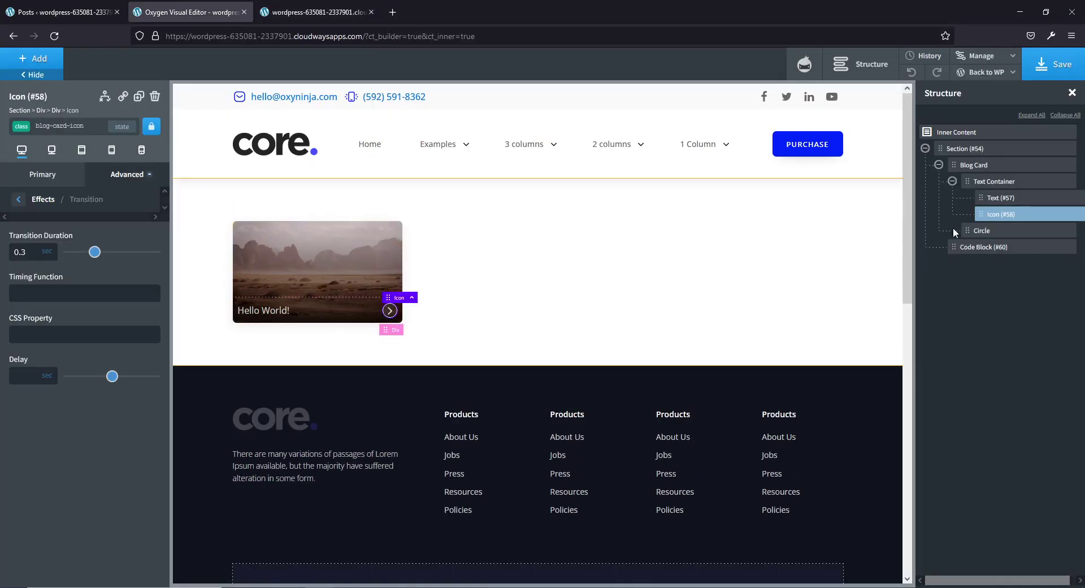
click(983, 231)
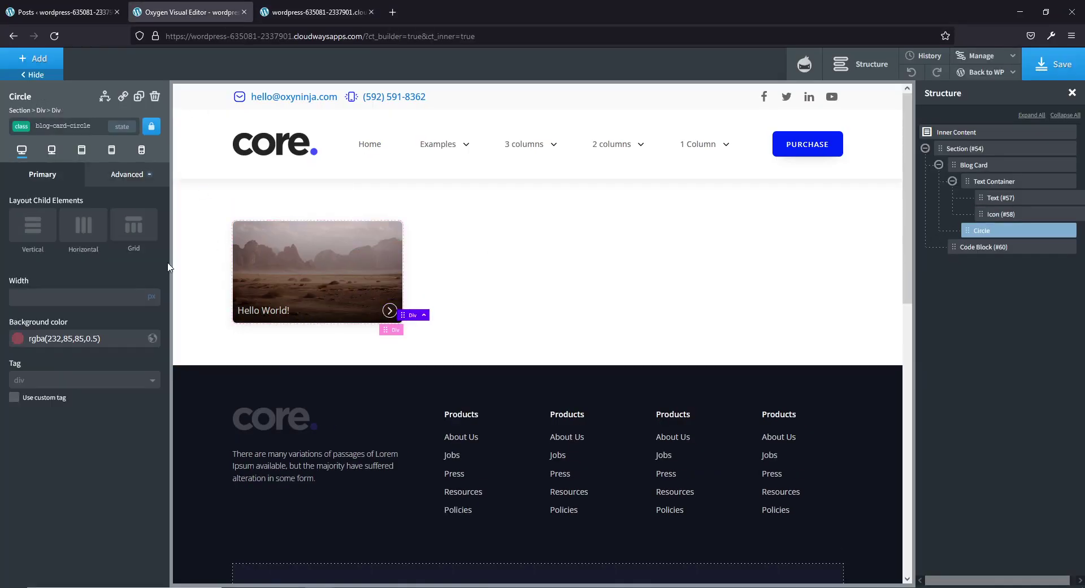
click(18, 339)
drag(66, 444, 93, 450)
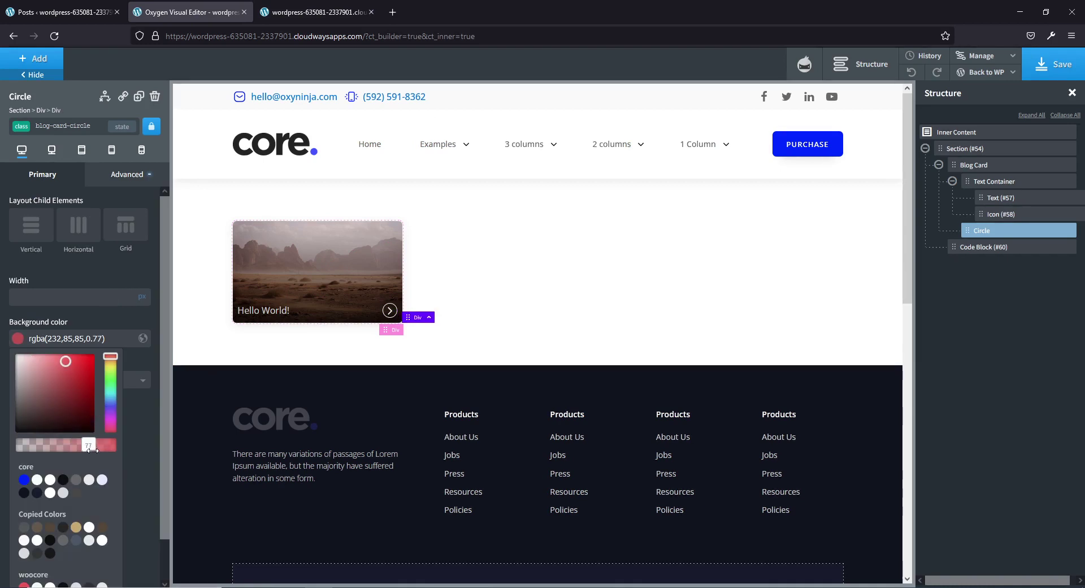
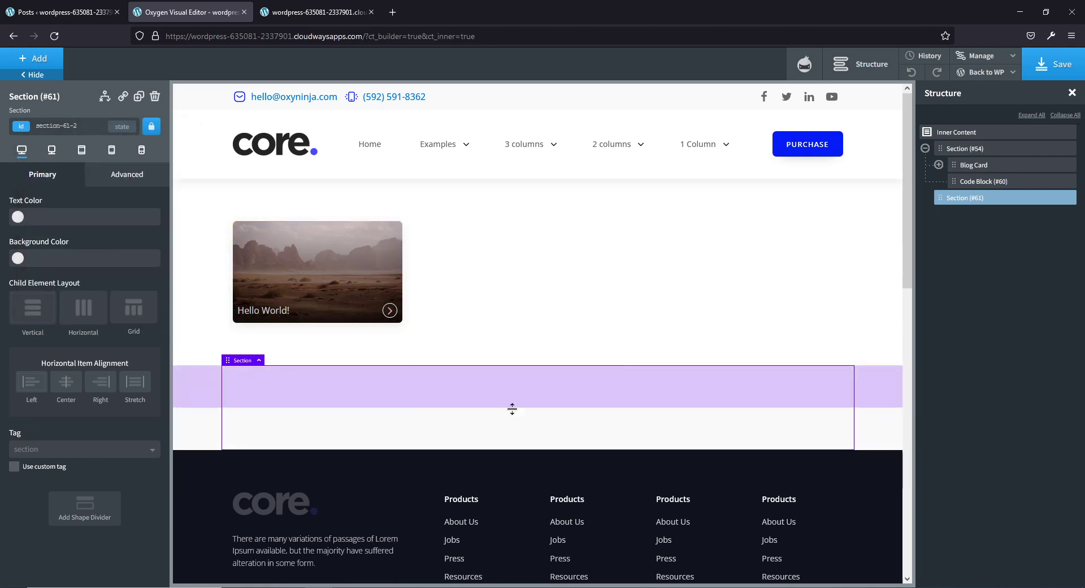
Add a Repeater component inside the new empty section (Section #61) below the blog card
click(39, 68)
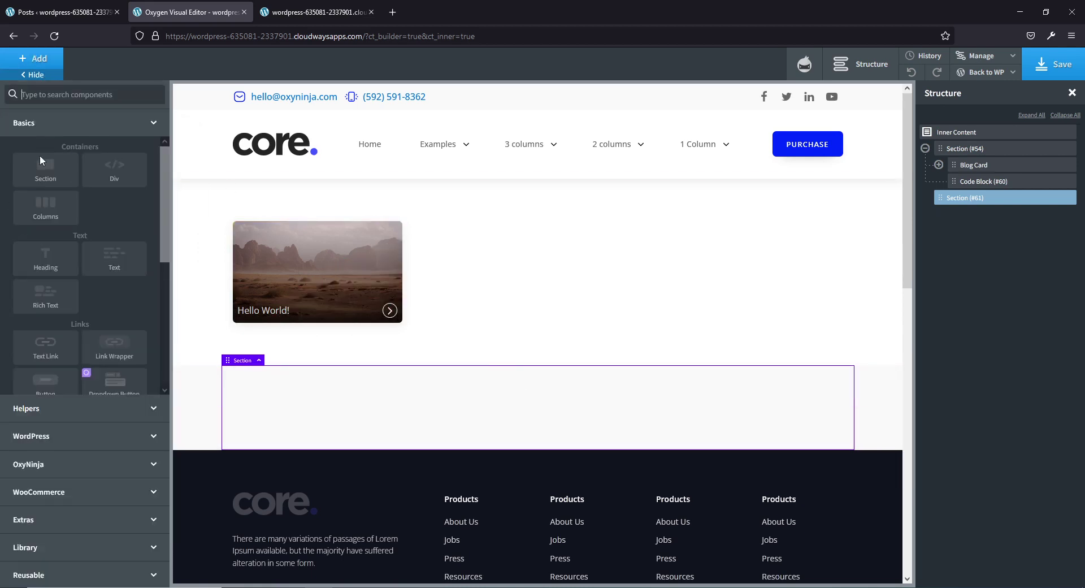
scroll(65, 271, down, 5)
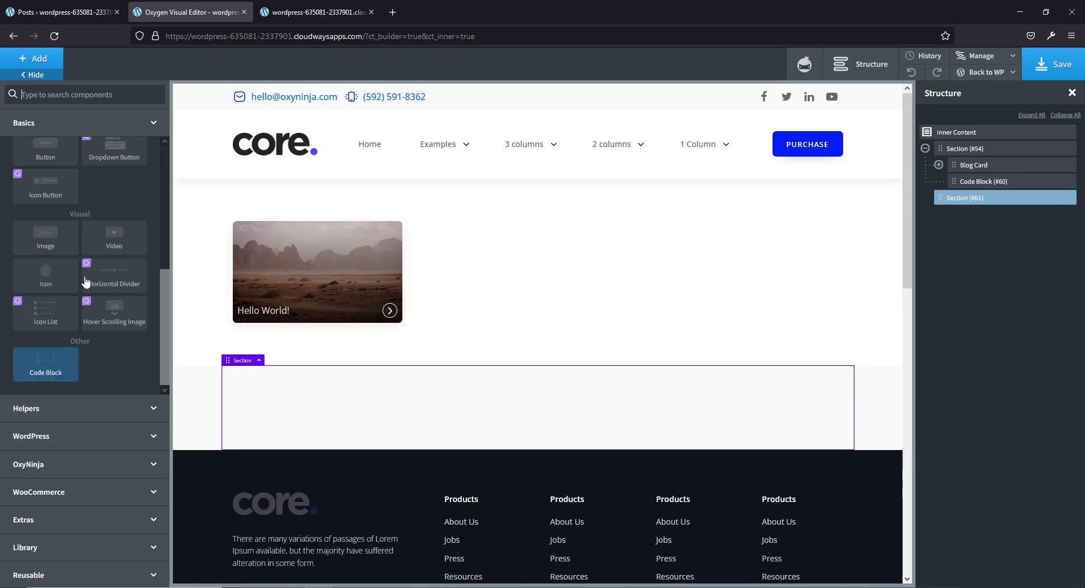
click(69, 95)
text(repeater)
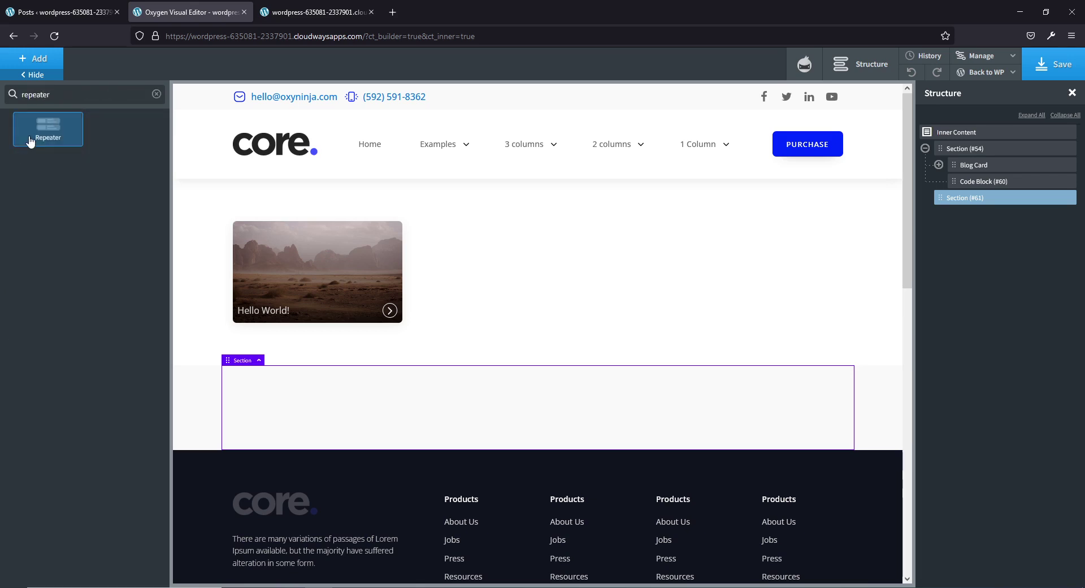
click(48, 129)
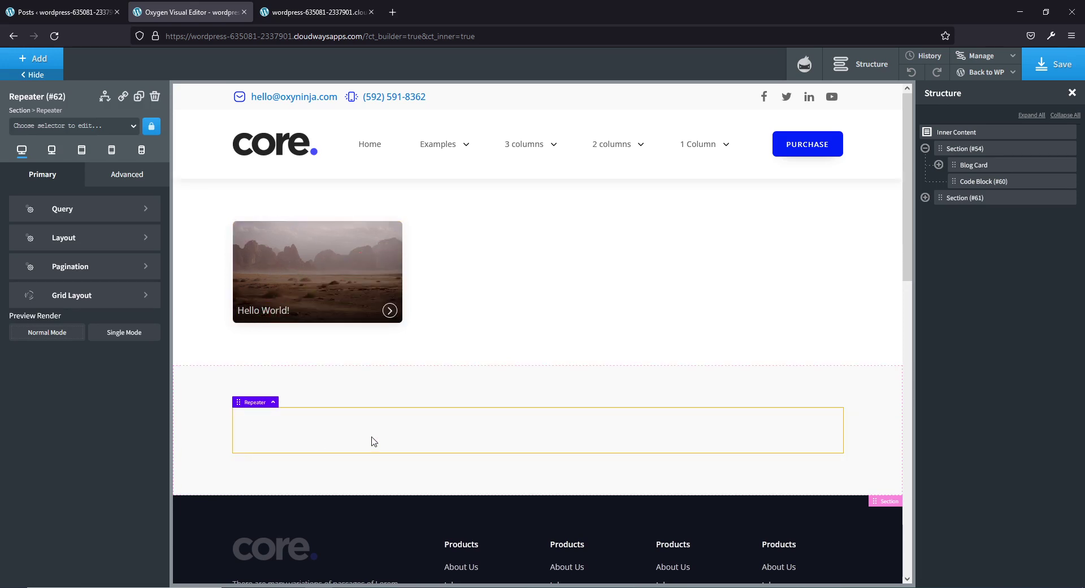
Expand the new section's Repeater in the structure, set its query post type to post and apply the query parameters
click(925, 197)
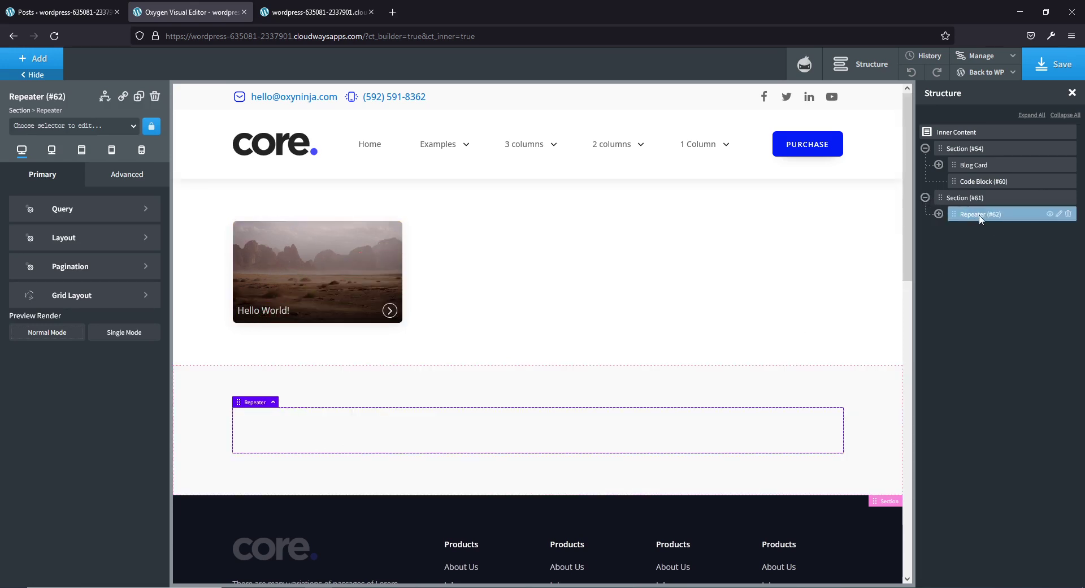
click(938, 214)
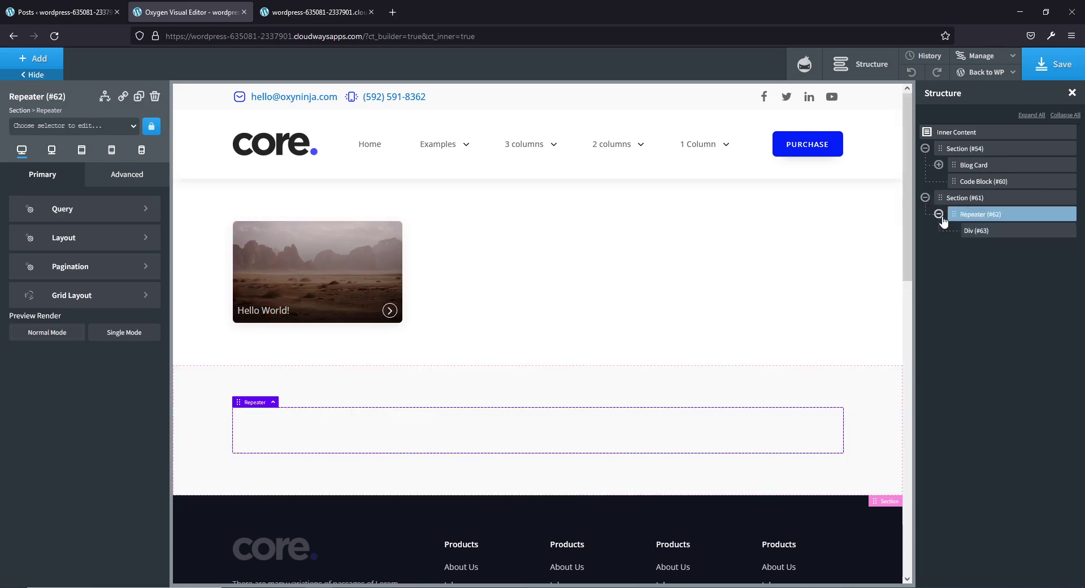
click(55, 220)
click(61, 253)
click(56, 282)
click(51, 255)
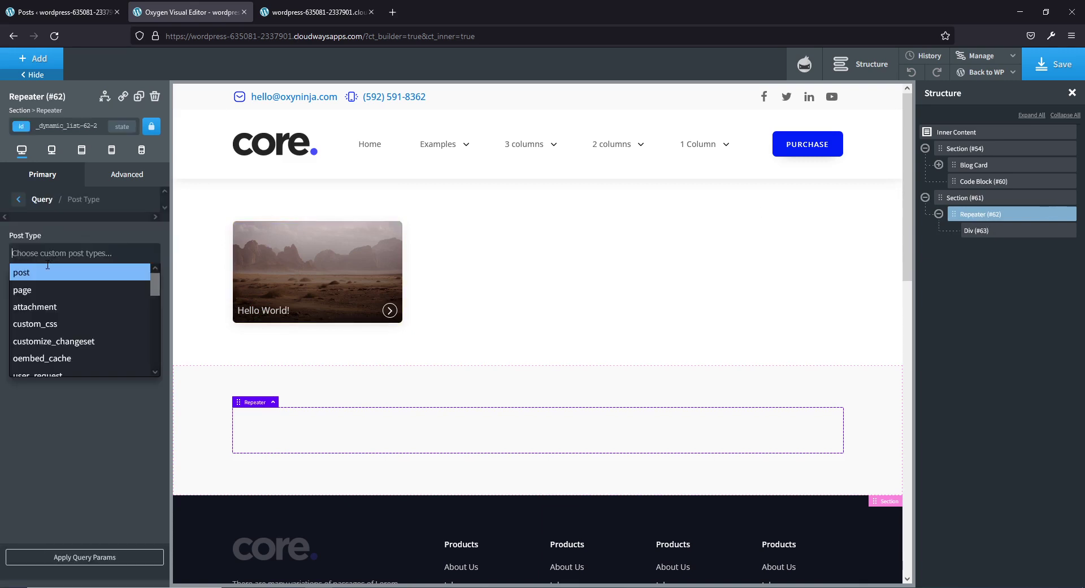
click(44, 271)
click(83, 557)
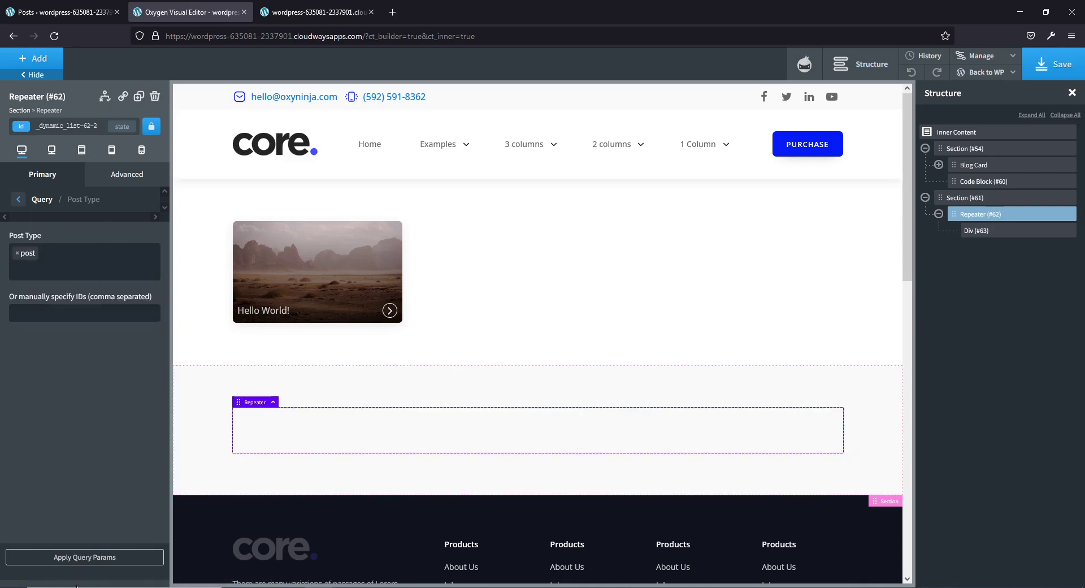
click(67, 557)
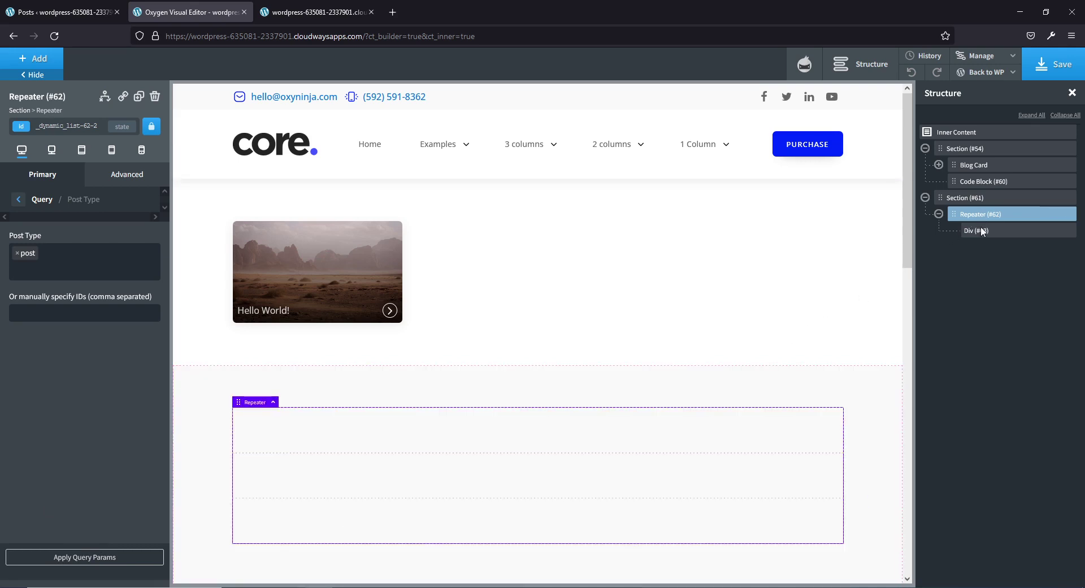
Add the classes c-columns-3 and c-columns-gap-m to the Repeater in the new section
click(61, 127)
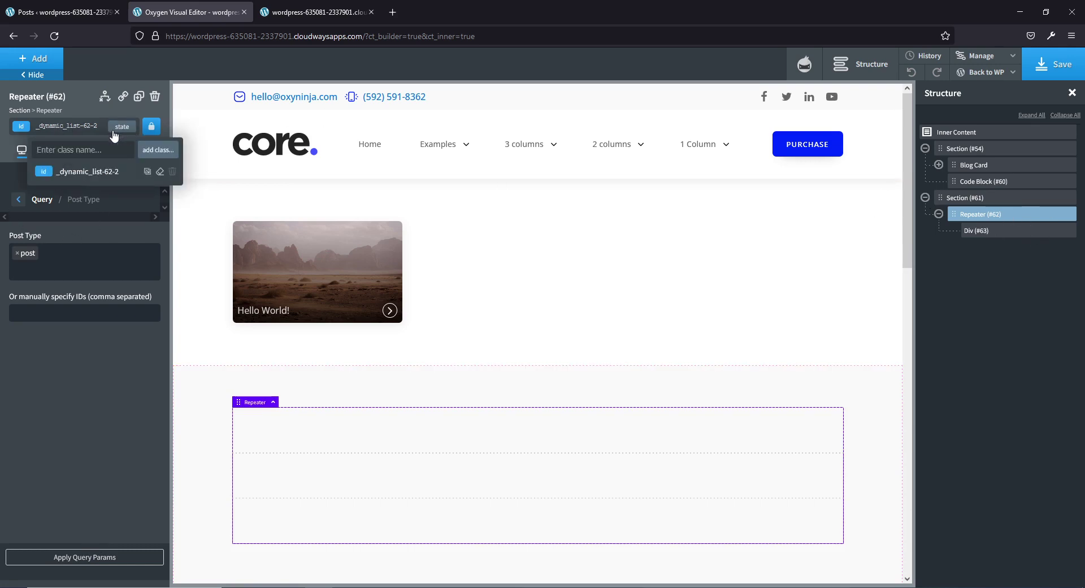
text(columns-)
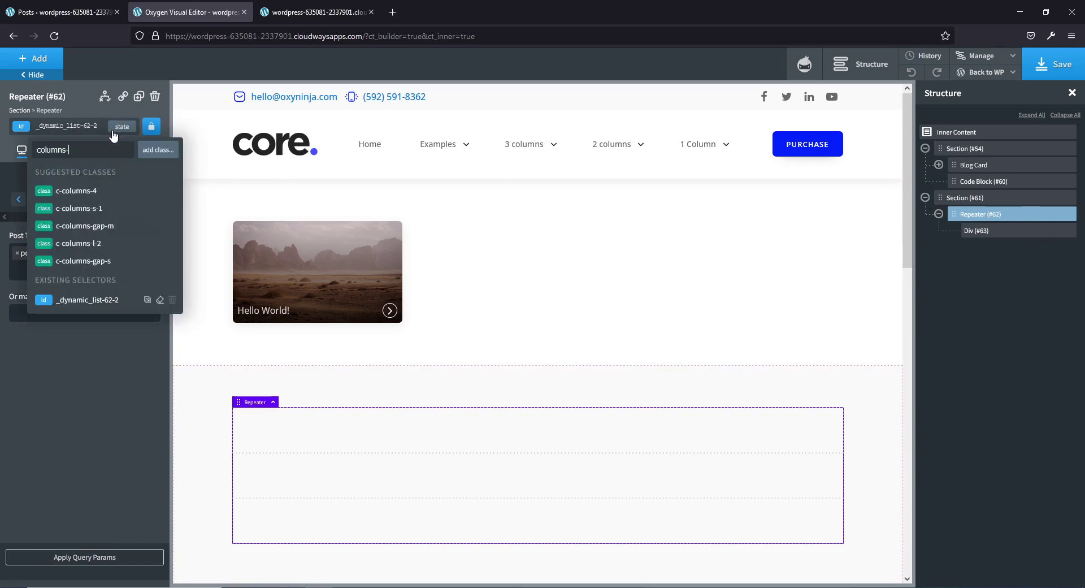
text(3)
click(119, 208)
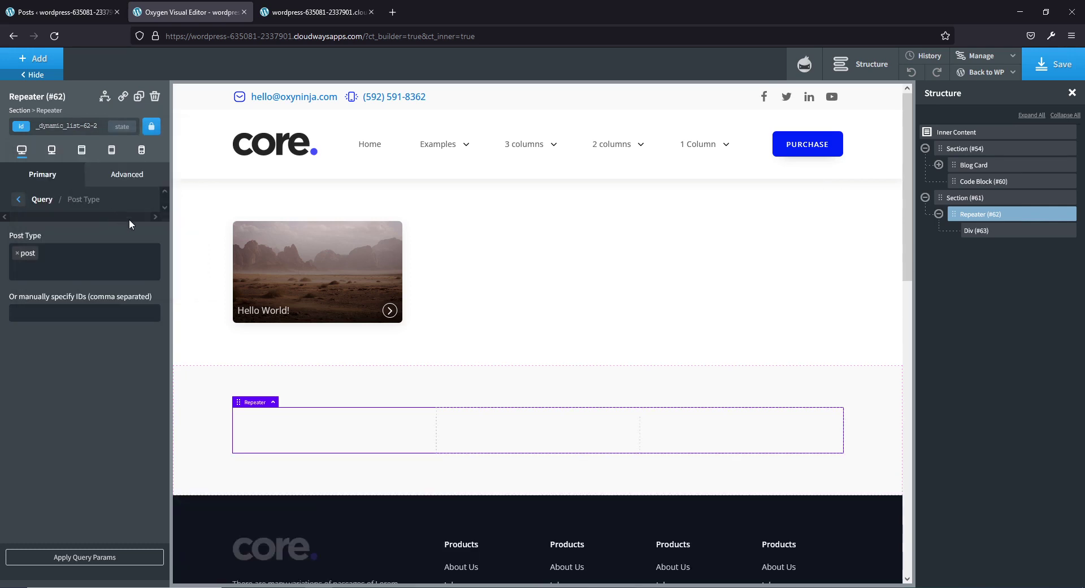
click(83, 127)
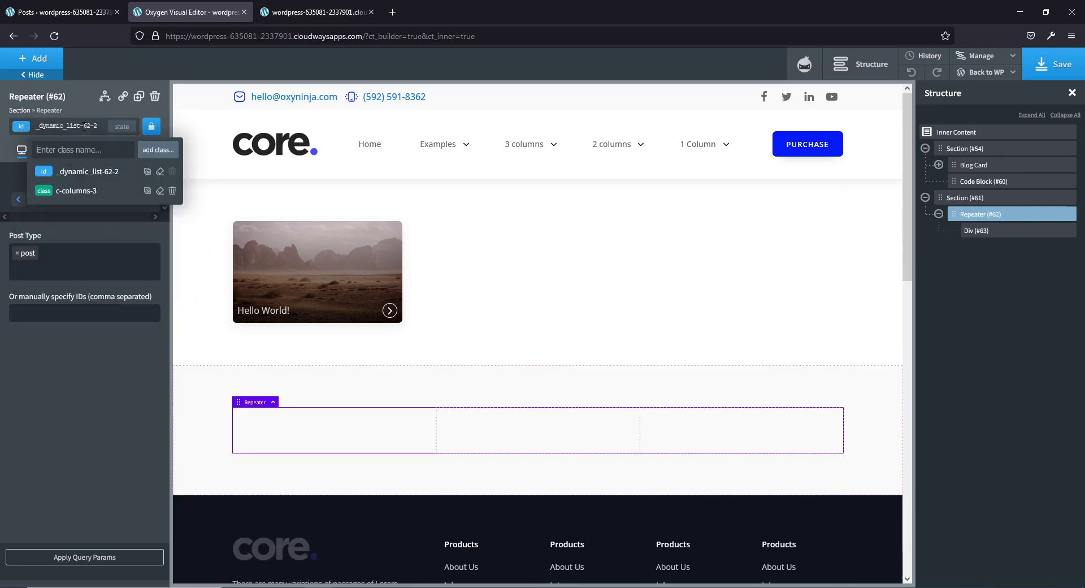
text(gap)
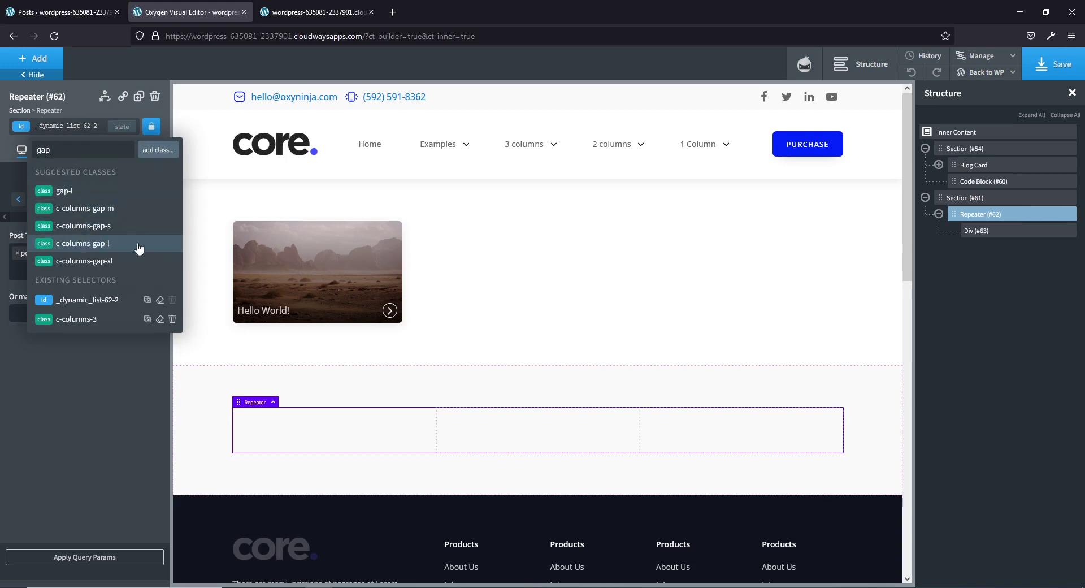
click(88, 209)
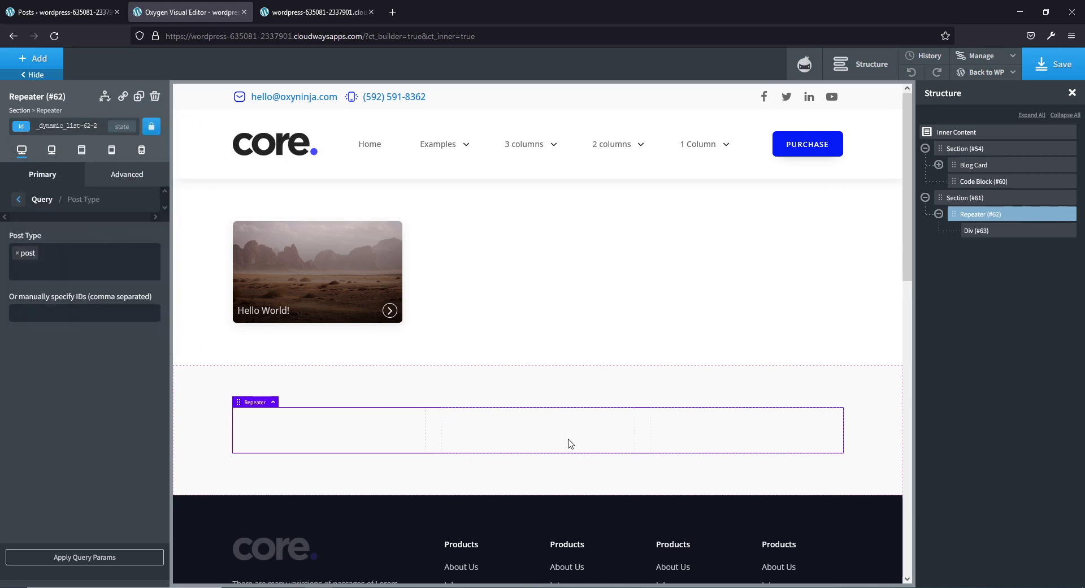
Add a new Div inside the Repeater's Div (#63)
click(984, 230)
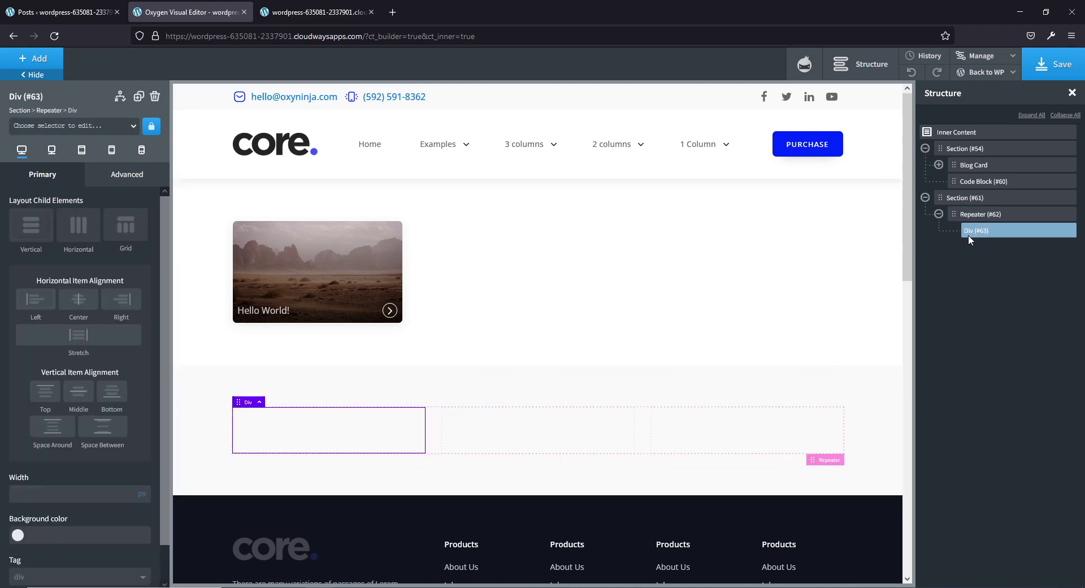
click(972, 165)
click(1008, 230)
click(993, 219)
click(995, 233)
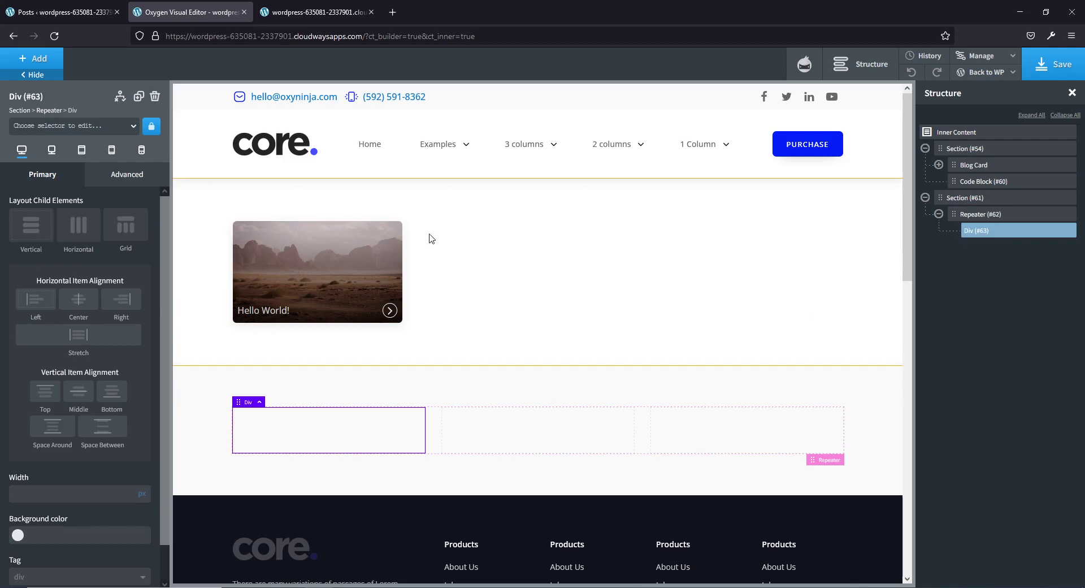
click(35, 60)
click(114, 169)
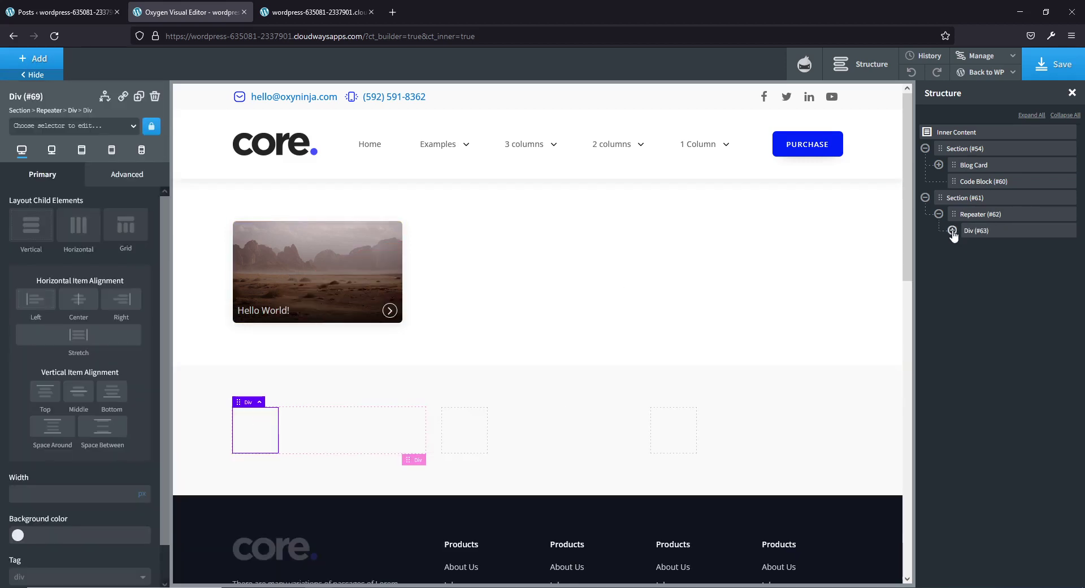
Expand the Repeater's Div (#63) in the structure and rename its nested Div as Blog Card
click(952, 230)
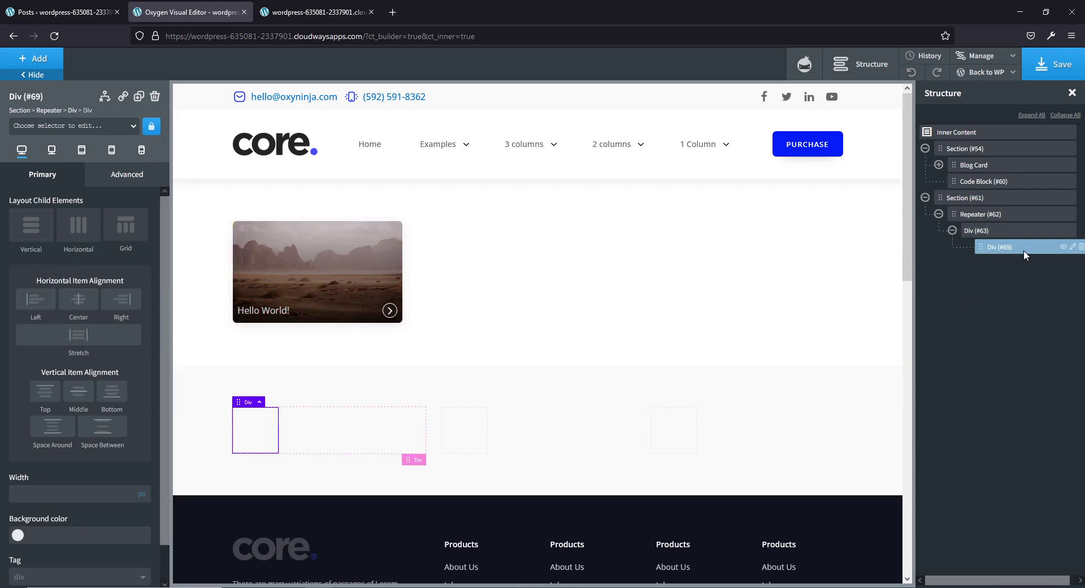
click(1075, 253)
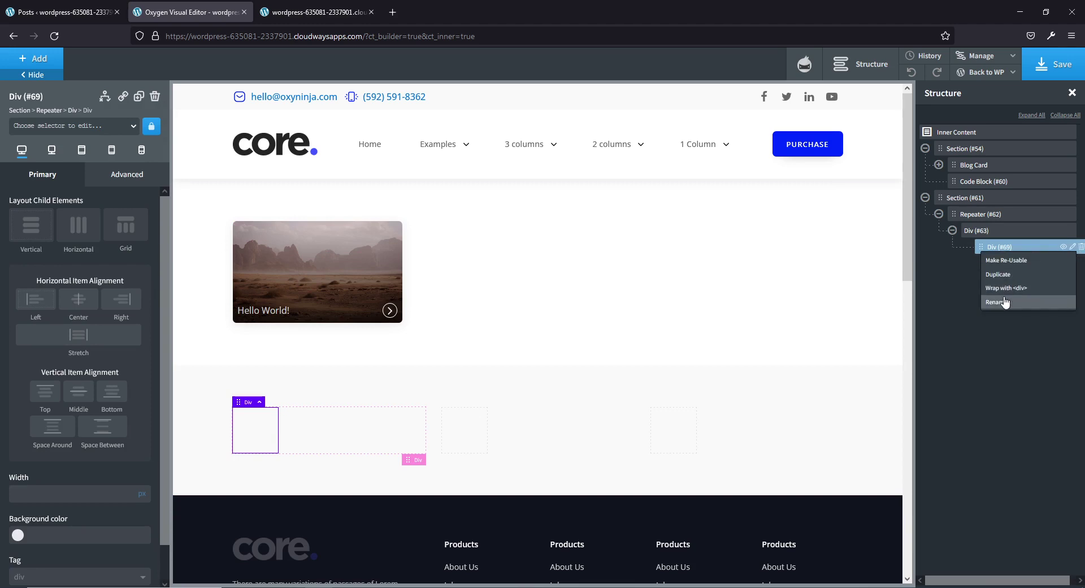
click(1003, 297)
key(ctrl+a)
text(Blog Card)
key(Return)
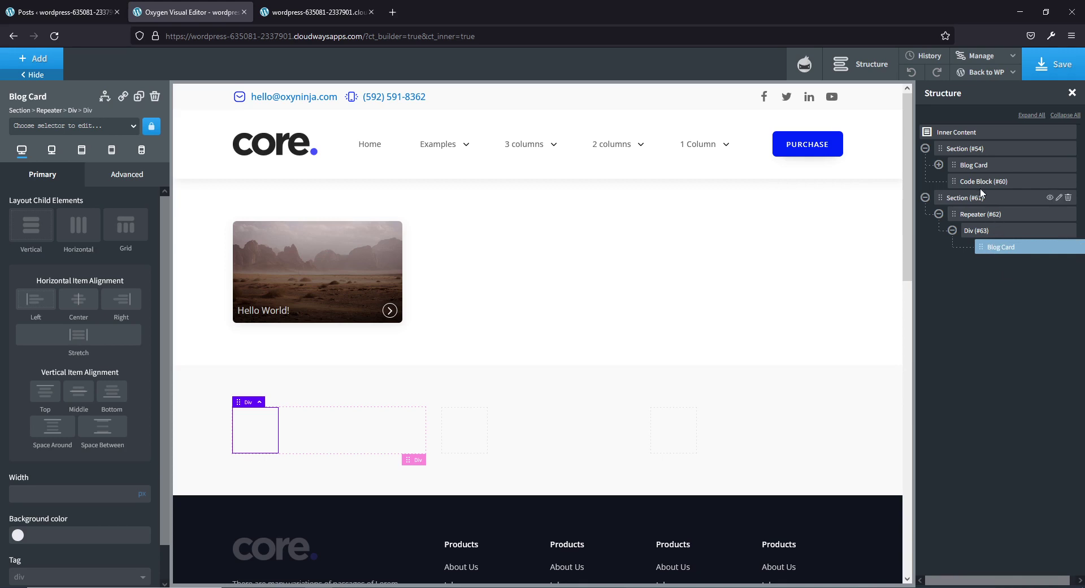
Copy the style of the original Blog Card and paste it onto the Blog Card inside the Repeater
click(973, 169)
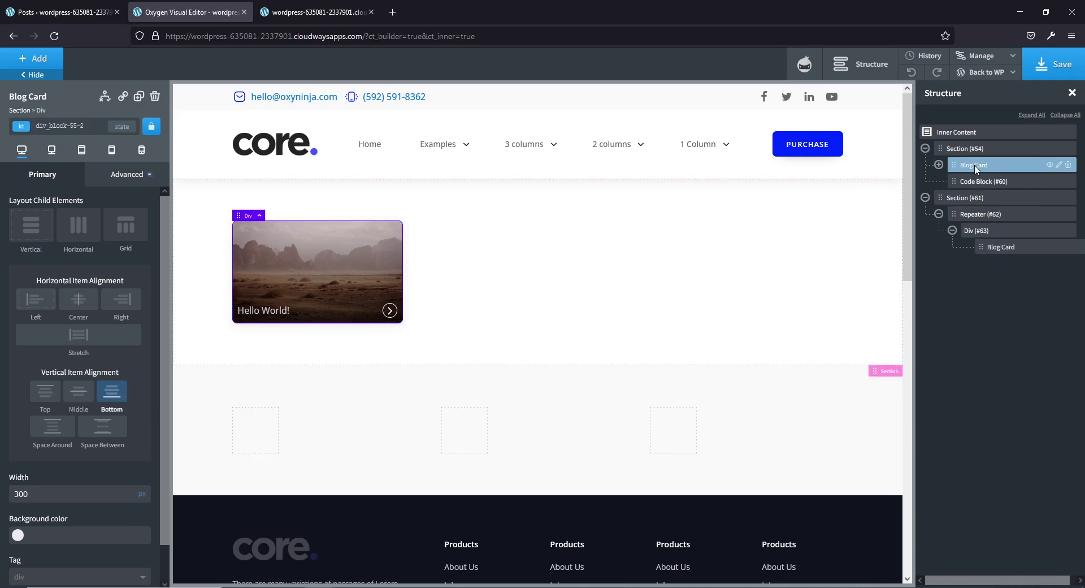
click(999, 247)
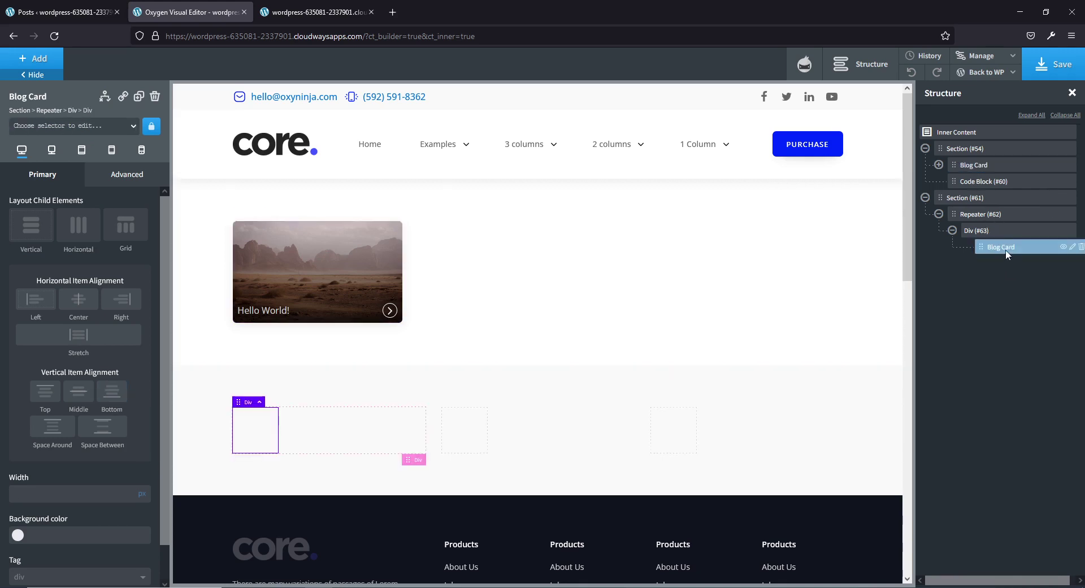
click(988, 165)
right_click(242, 213)
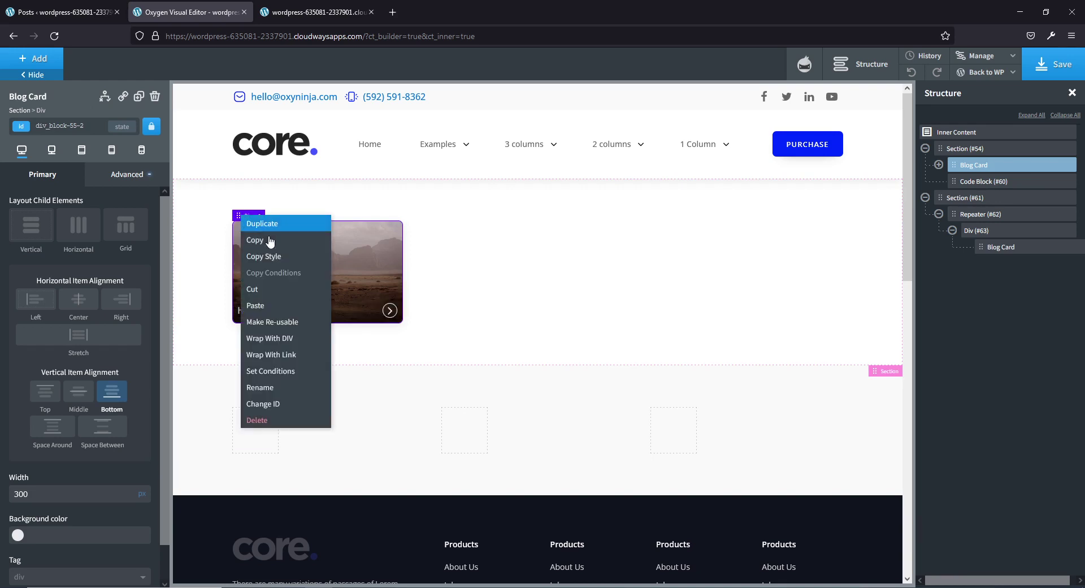
click(277, 254)
click(990, 248)
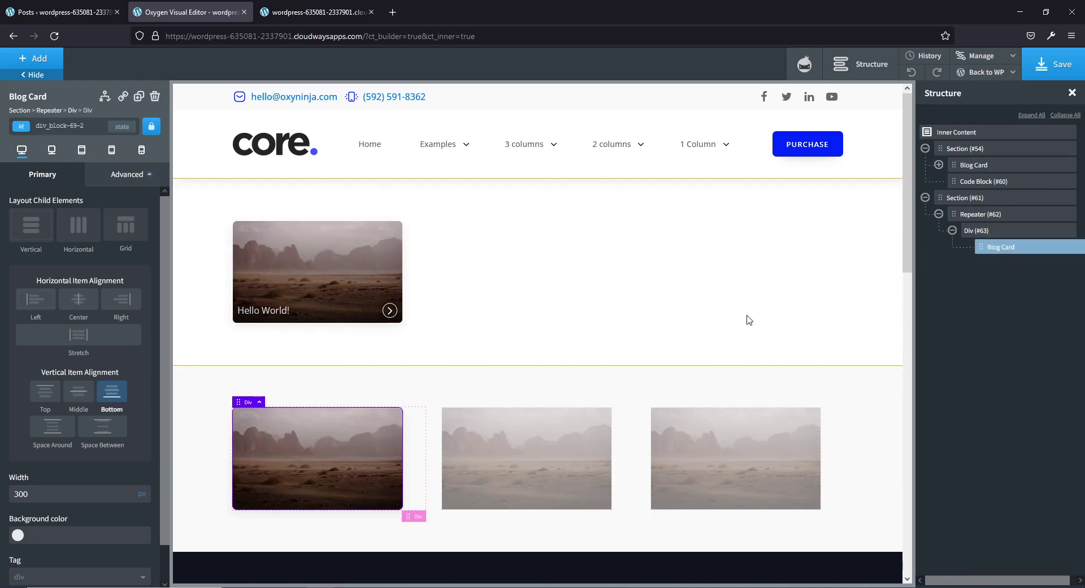
Center the child elements of the Repeater's Div (#63) horizontally
scroll(749, 320, down, 2)
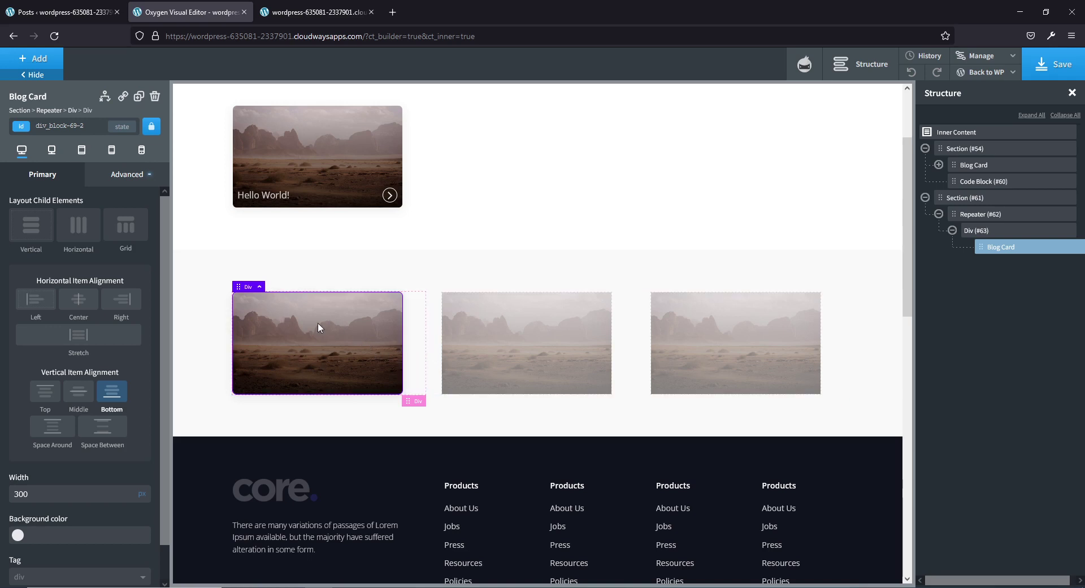
click(417, 355)
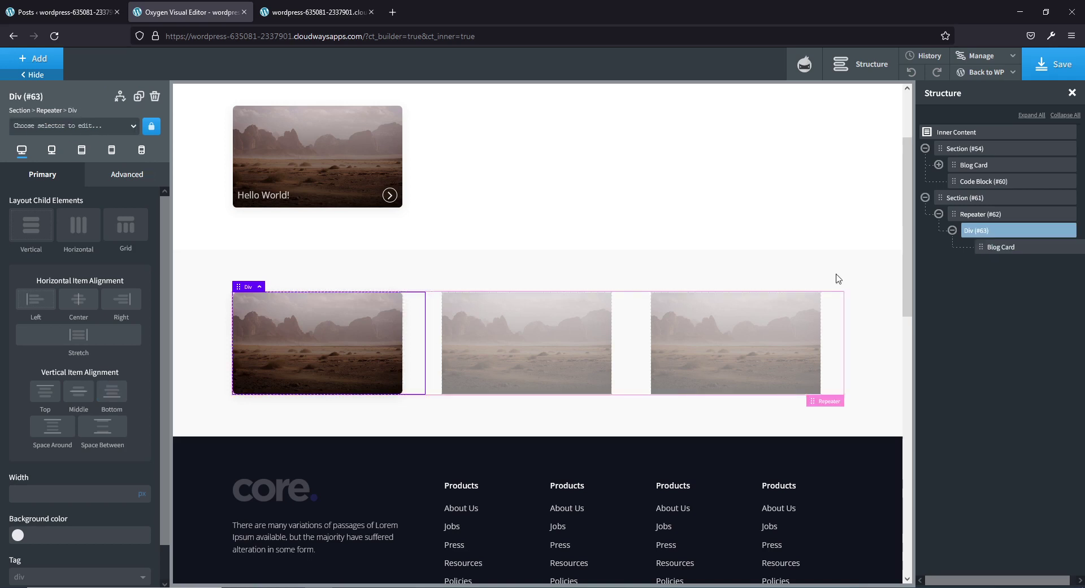
click(79, 300)
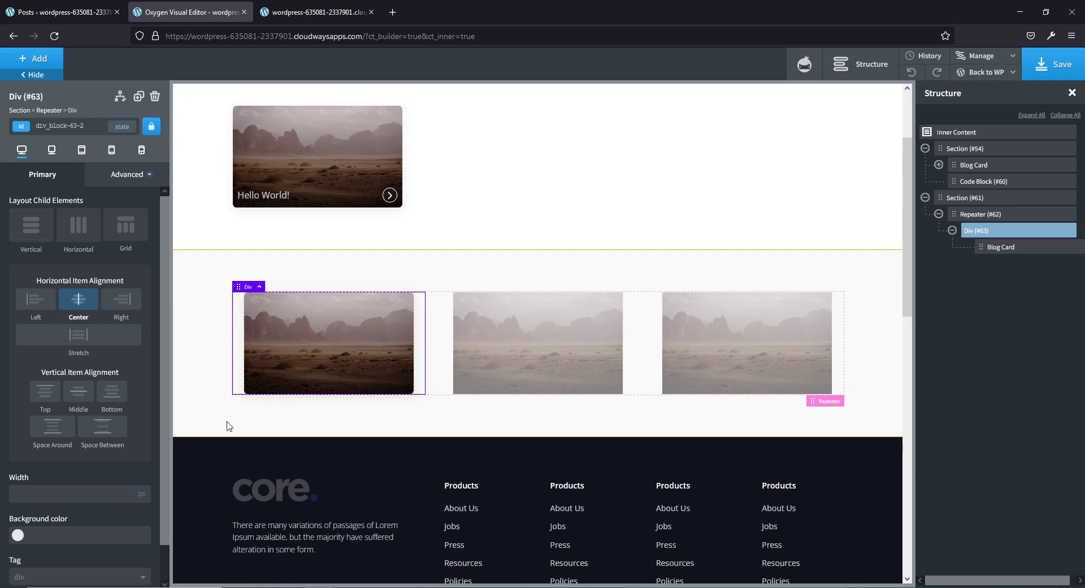
click(148, 175)
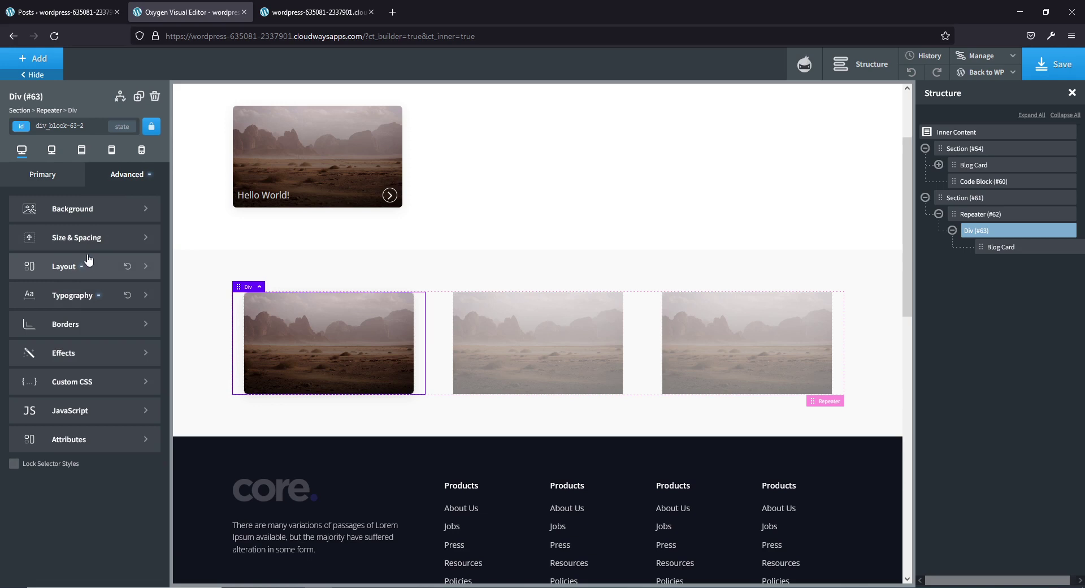
Set the Repeater's Blog Card to a width of 100% and a height of 200 px
click(1050, 246)
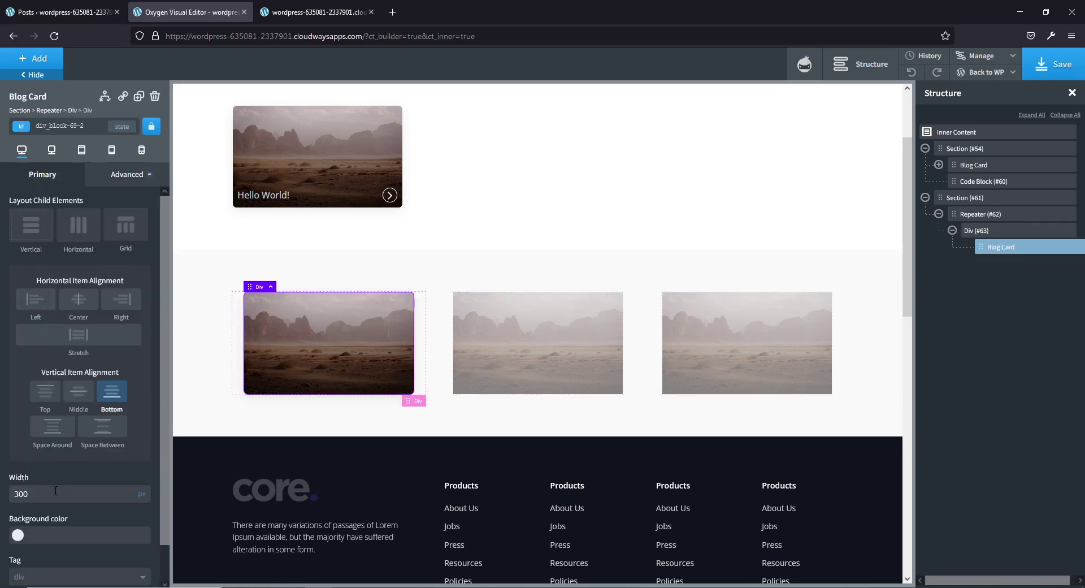
key(BackSpace)
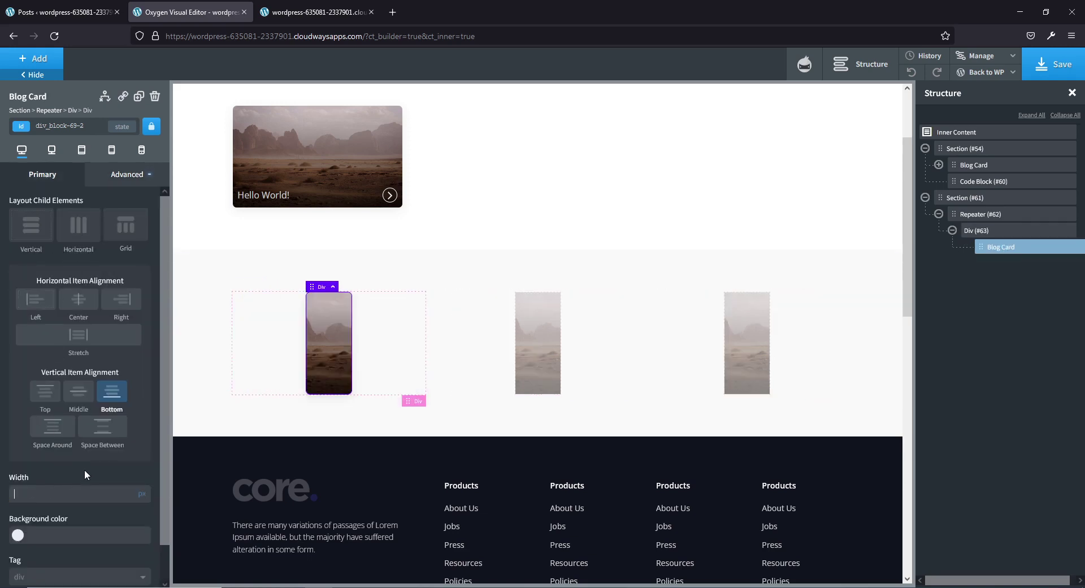
click(141, 483)
text(100)
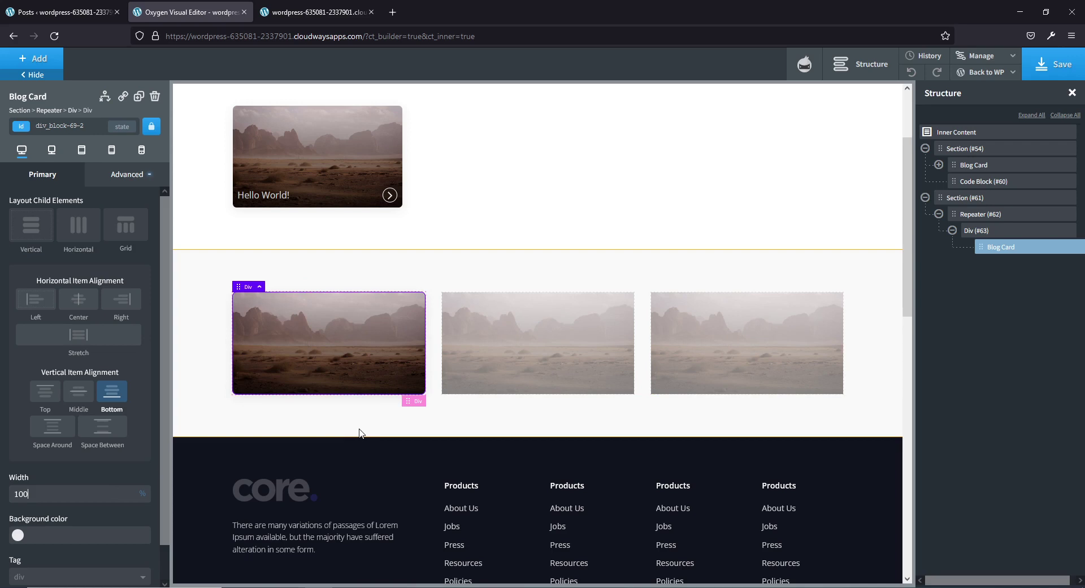
click(114, 179)
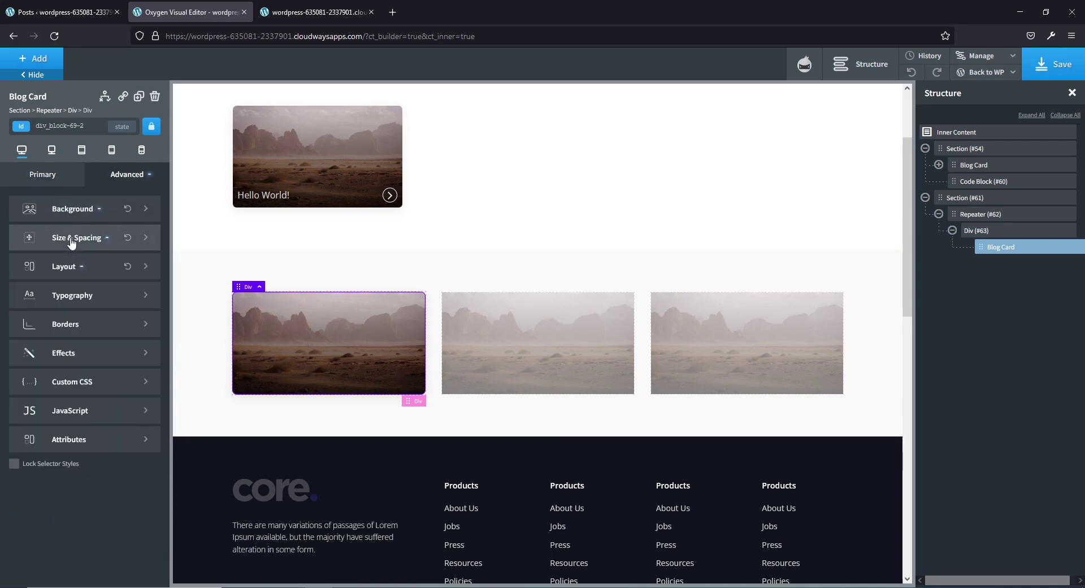
click(75, 238)
drag(33, 366, 9, 370)
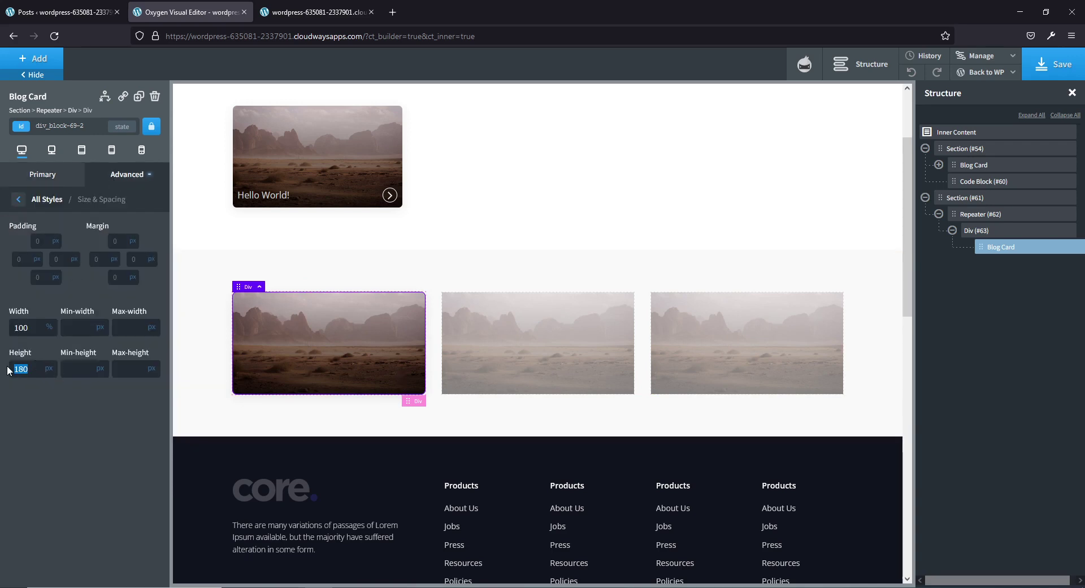
text(200)
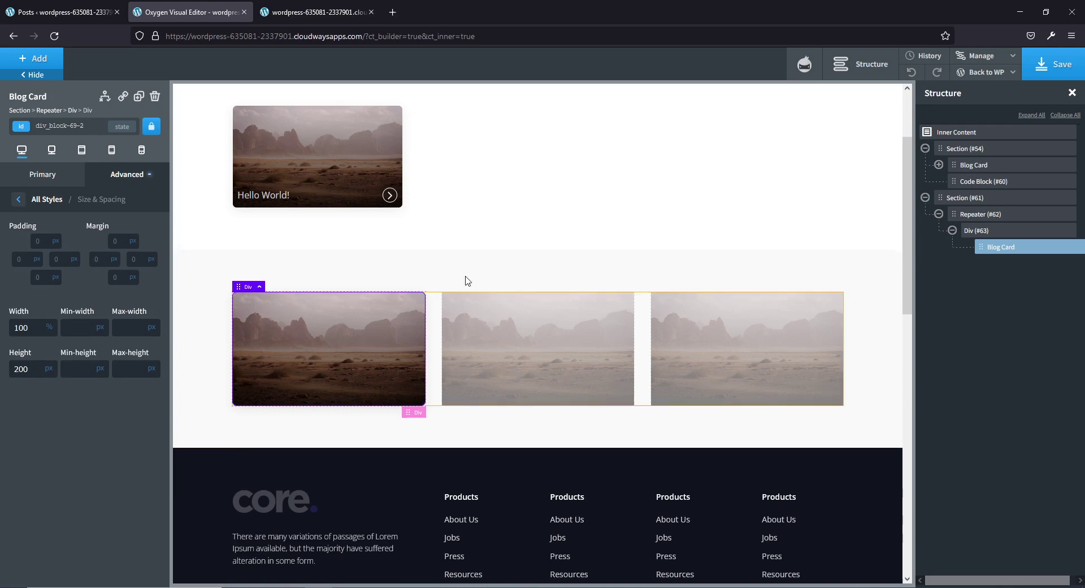
Move Code Block (#60) from the first section into Section (#61), above the Repeater
scroll(465, 282, up, 1)
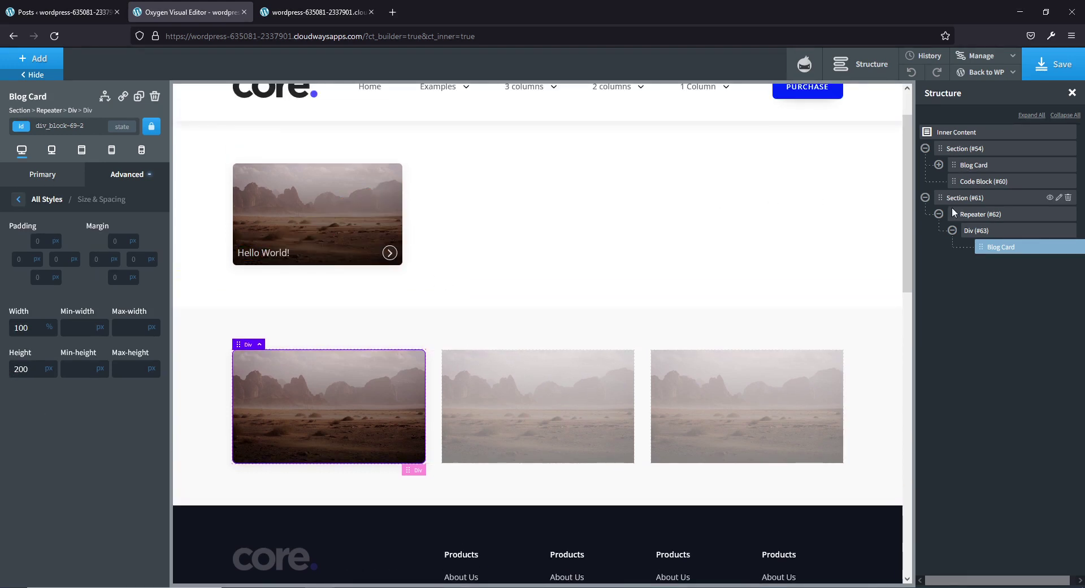
mouse_move(971, 187)
drag(954, 182, 964, 202)
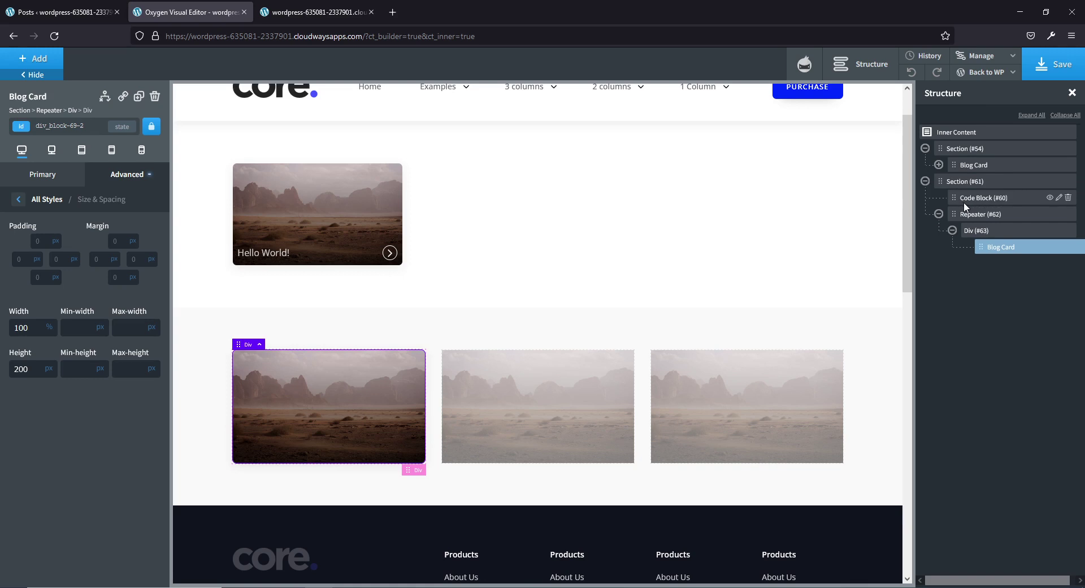
Copy the original card's Text Container and paste it into the Blog Card inside the Repeater
click(939, 164)
click(986, 182)
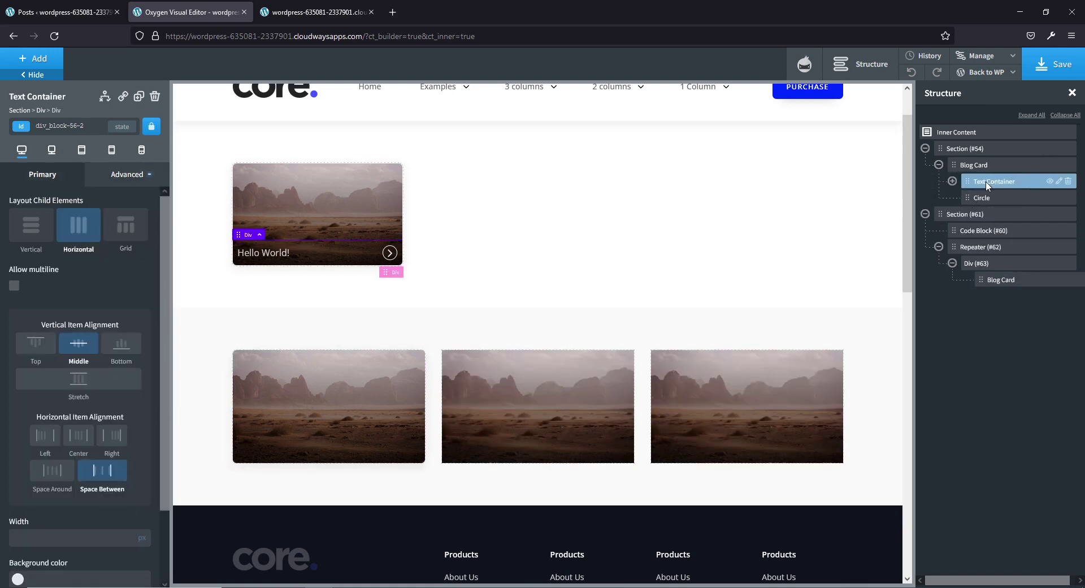
click(999, 281)
key(ctrl+v)
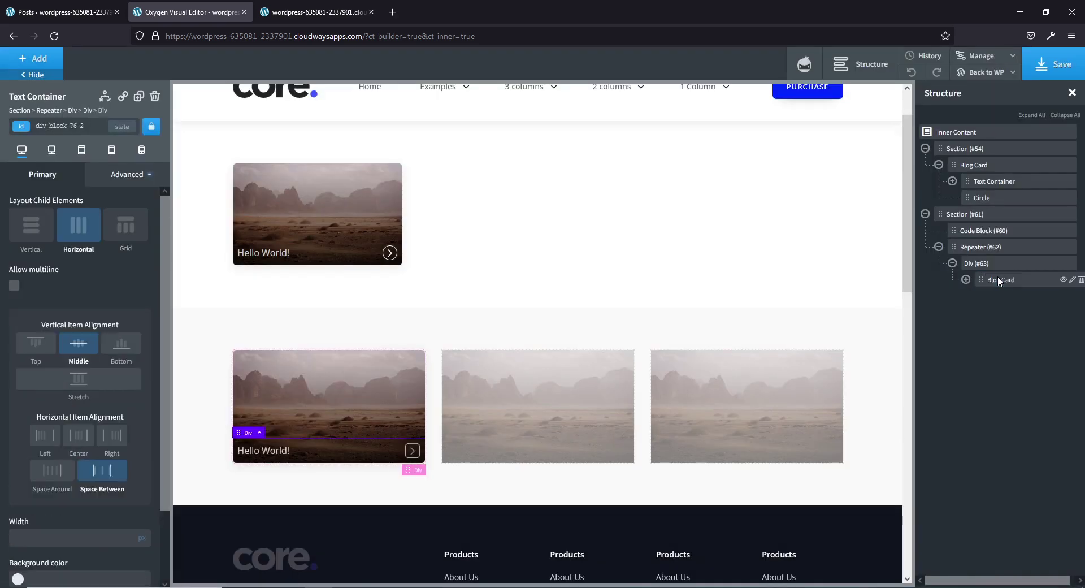
Copy the original card's Circle into the Repeater's Div (#63) and move it inside the Blog Card, below the Text Container
click(986, 198)
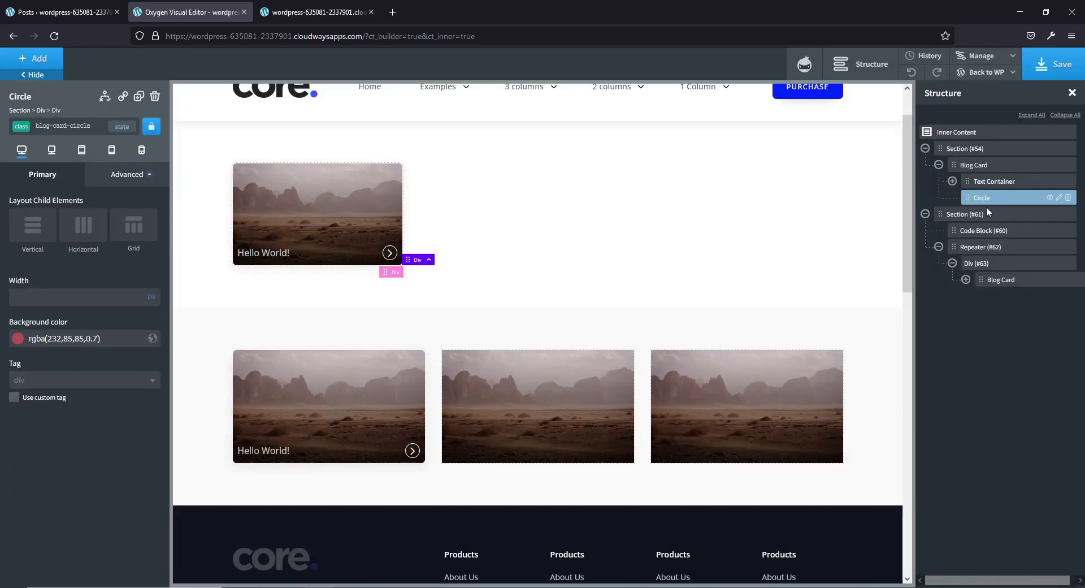
click(987, 264)
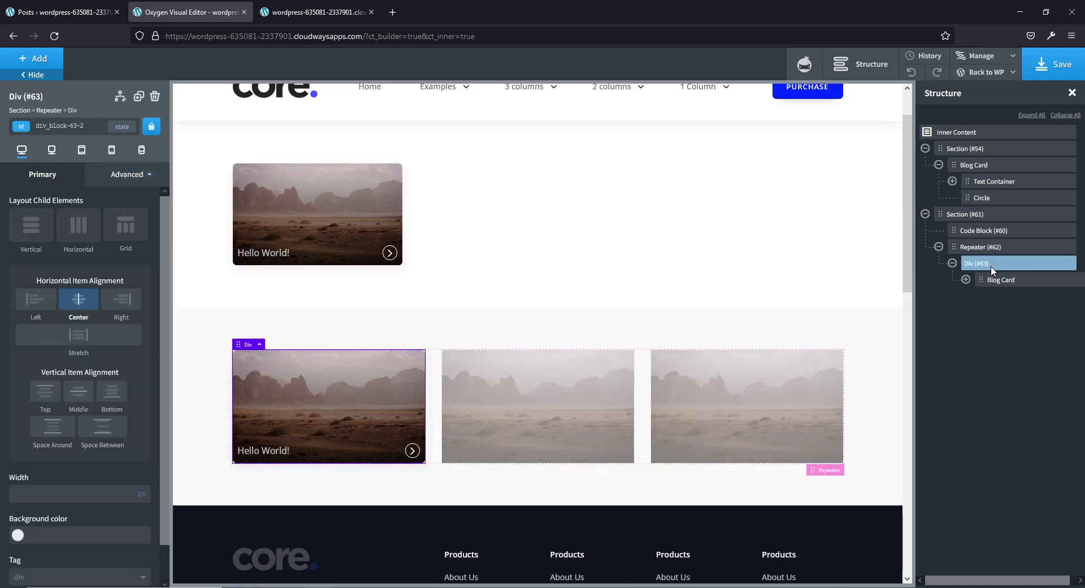
key(ctrl+v)
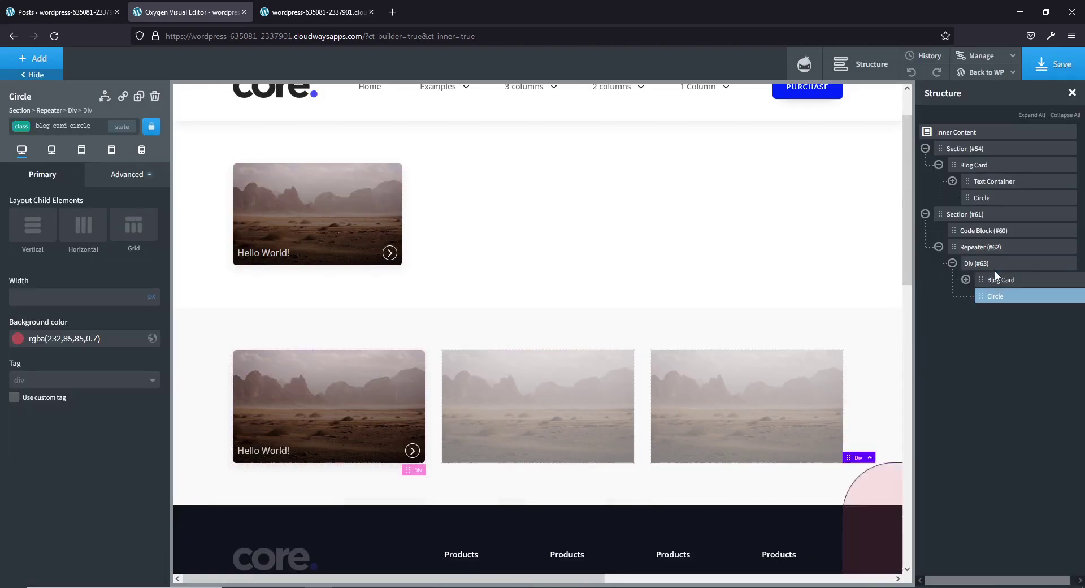
click(966, 279)
drag(982, 312, 1005, 308)
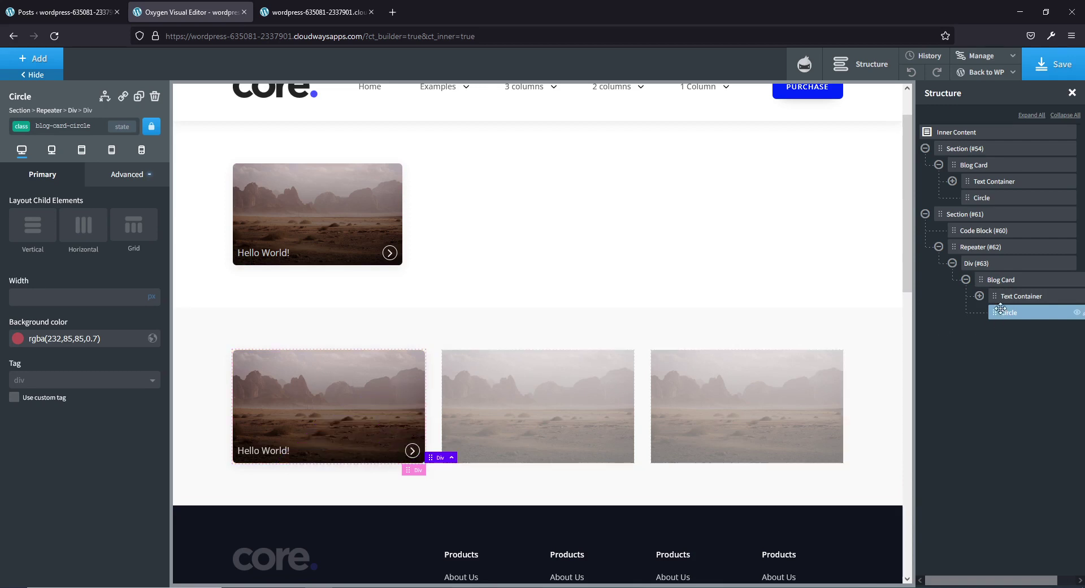
click(1003, 279)
click(1008, 295)
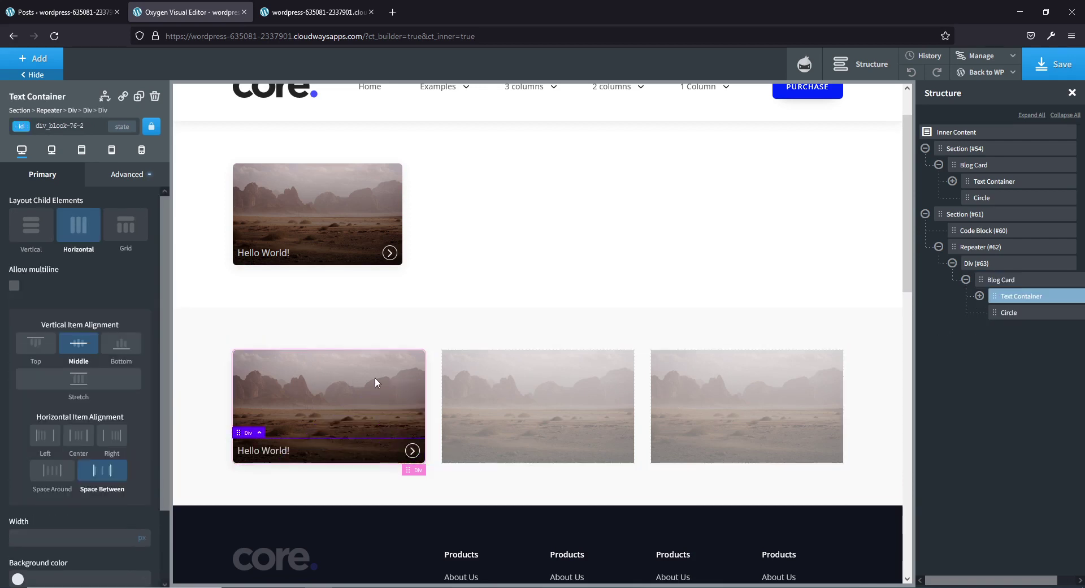
Set the background image of the Repeater's Blog Card to the post's Featured Image as dynamic data
click(304, 385)
click(109, 182)
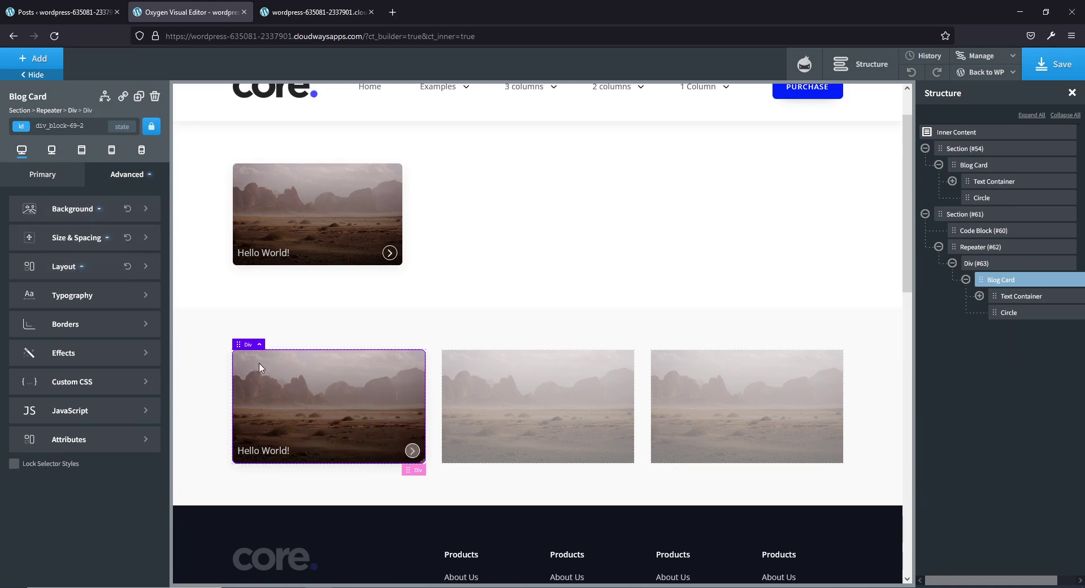
click(62, 213)
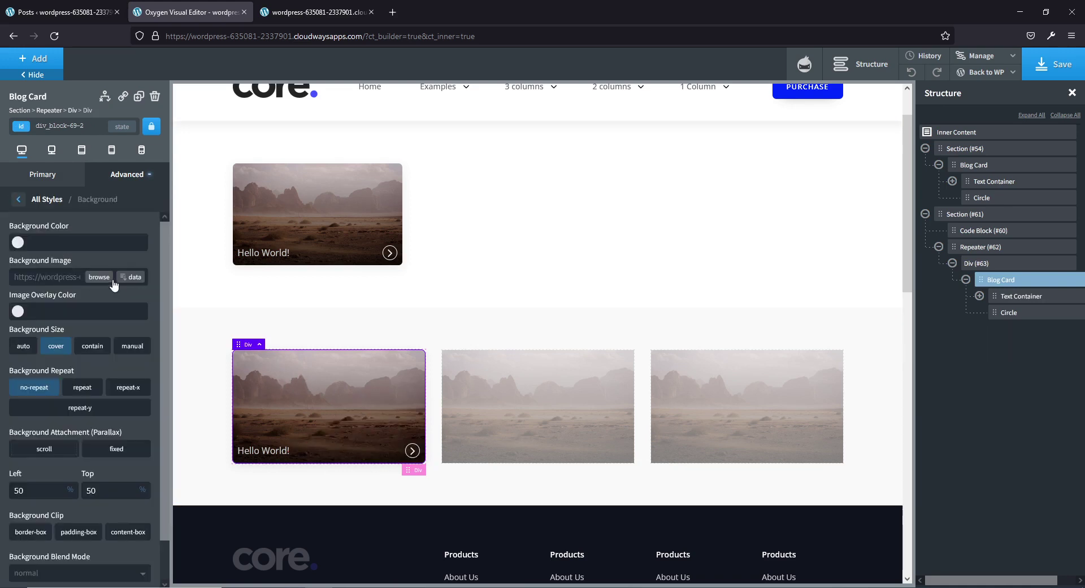
click(135, 276)
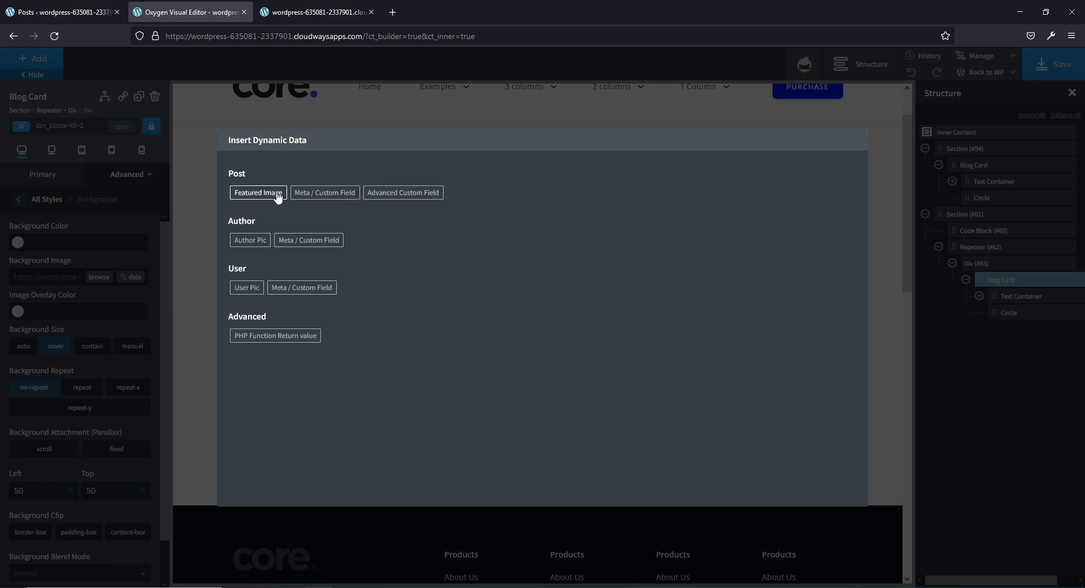
click(282, 193)
click(264, 353)
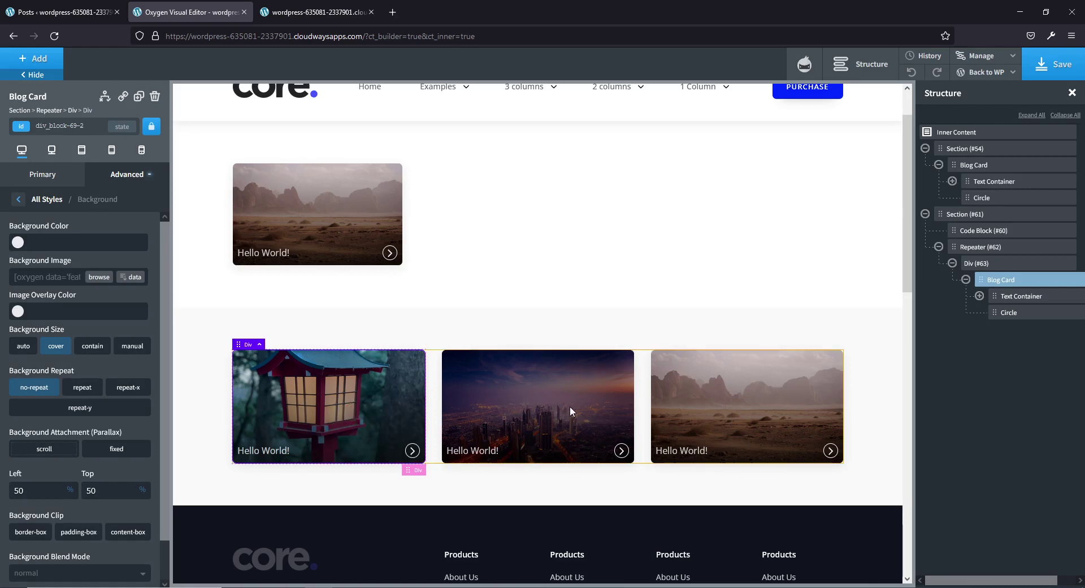
Replace the "Hello World!" text in the Repeater's Blog Card with the dynamic post Title
click(263, 450)
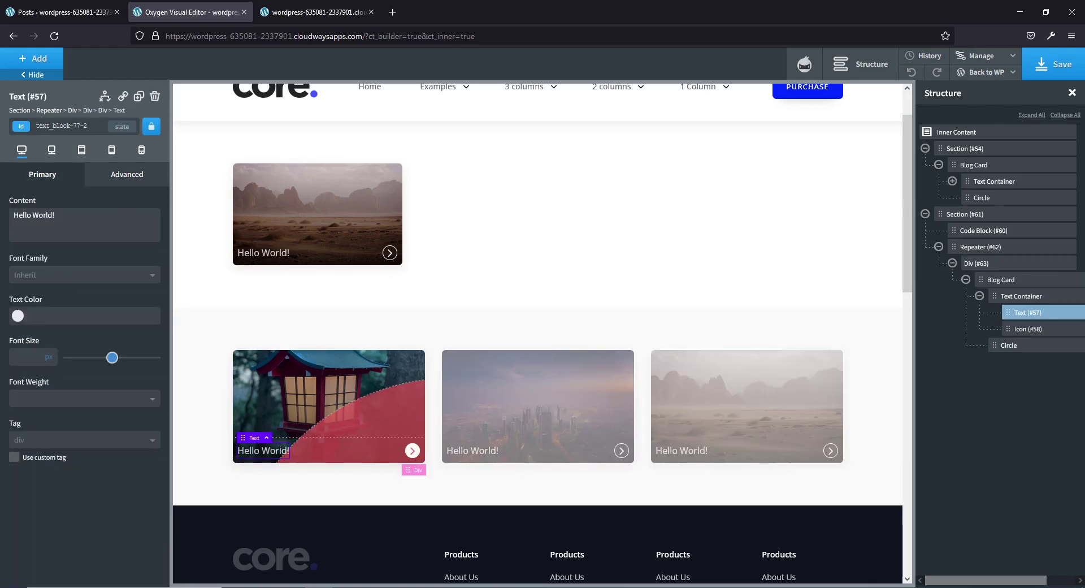
double_click(275, 451)
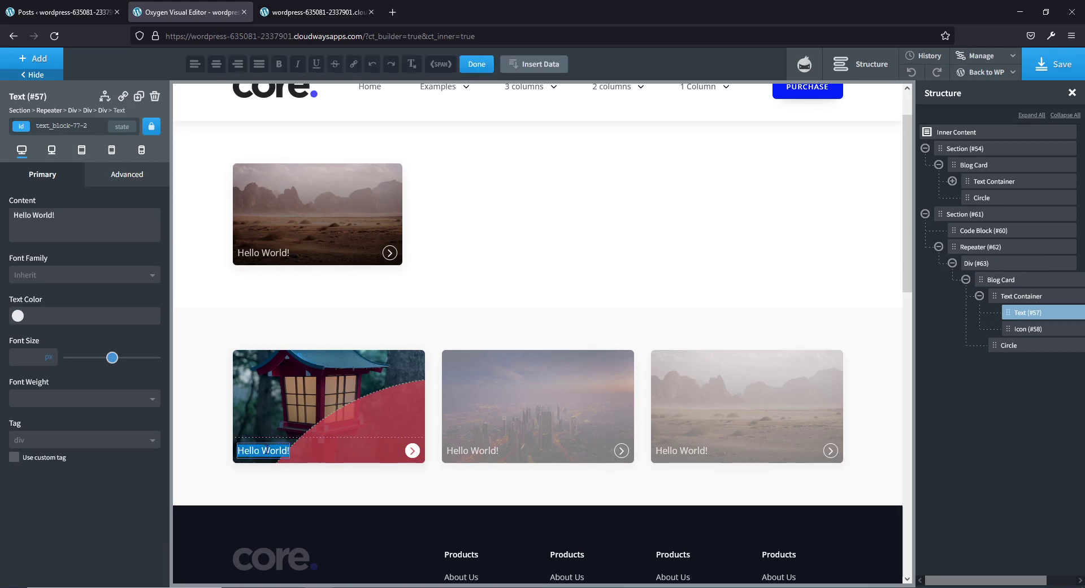
click(548, 64)
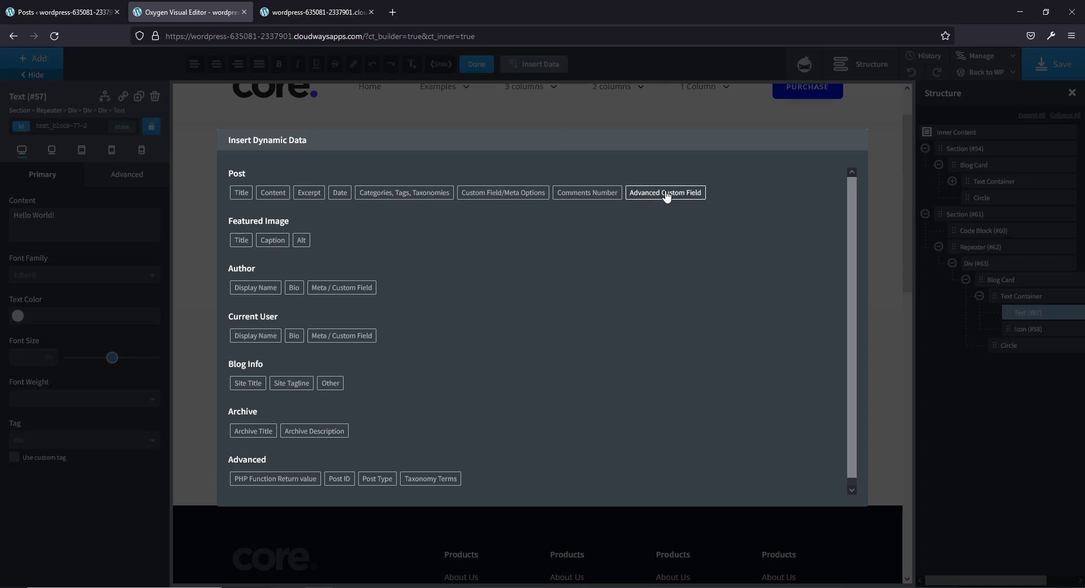
click(241, 192)
click(256, 308)
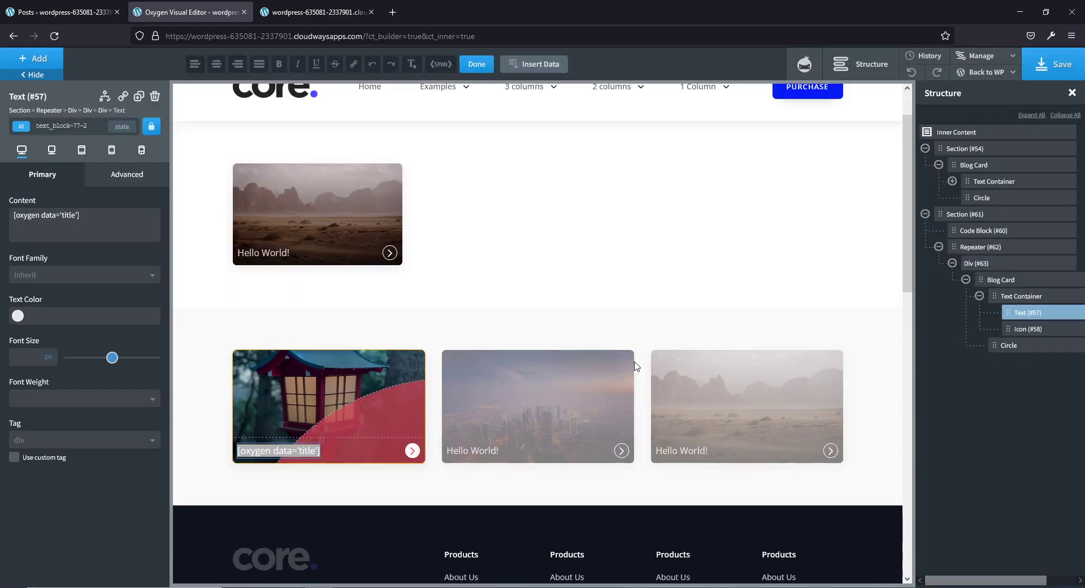
Turn the Repeater's Blog Card into a Link Wrapper and set its URL to the dynamic post permalink
click(1007, 281)
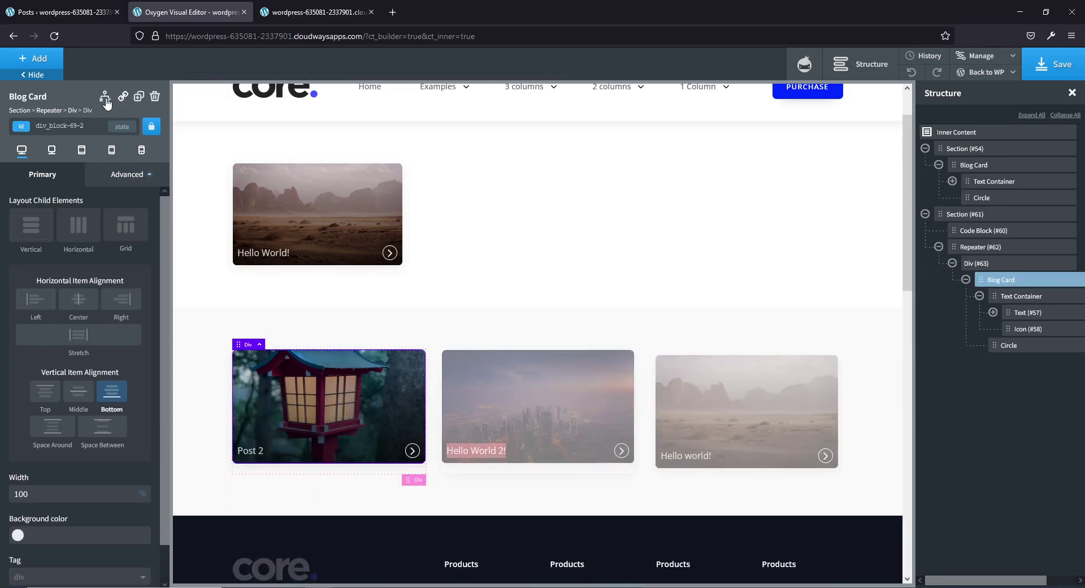
click(122, 98)
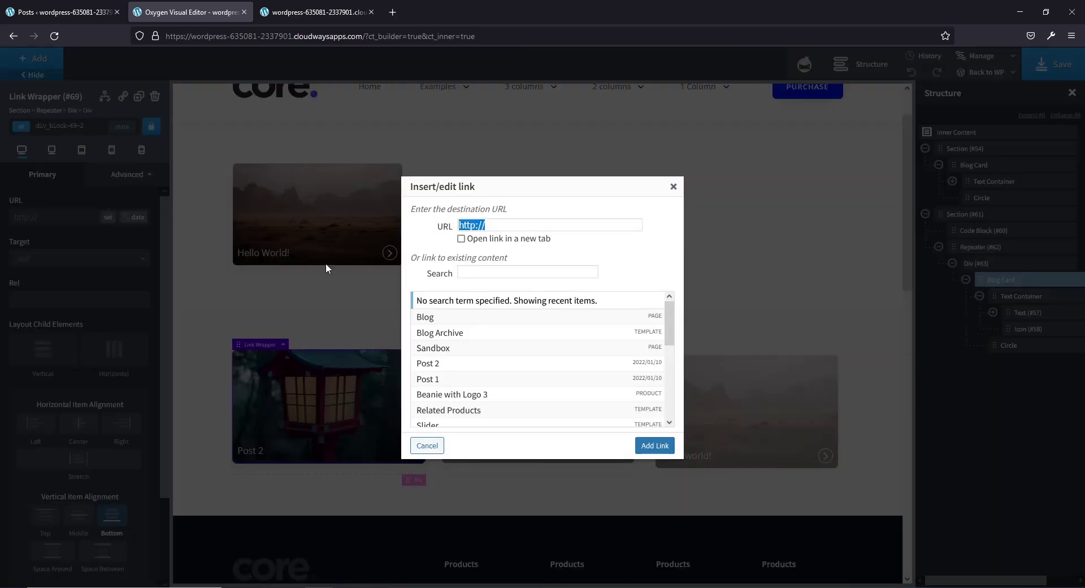
click(426, 446)
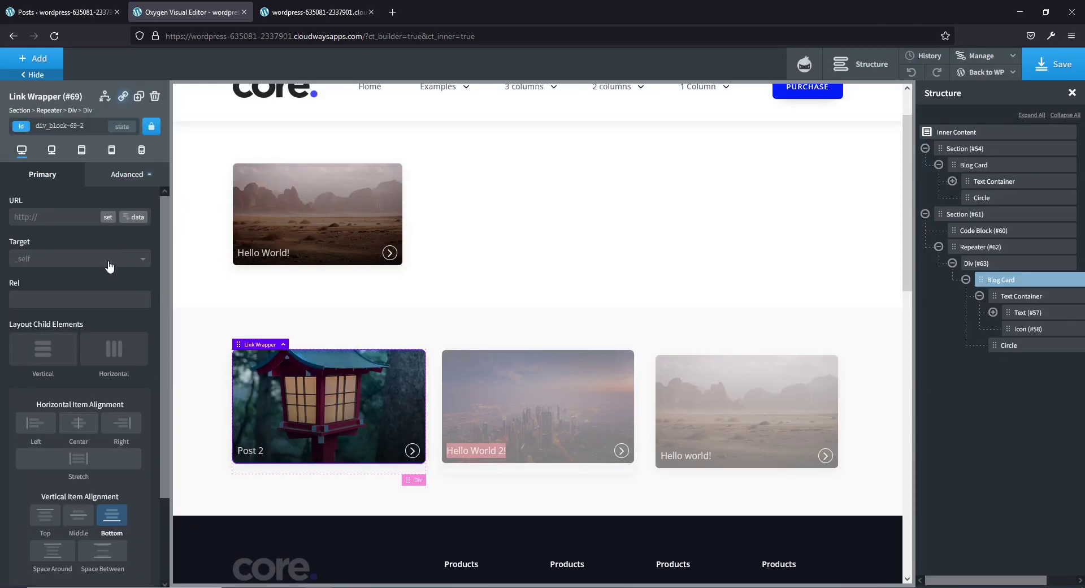
click(134, 217)
click(253, 191)
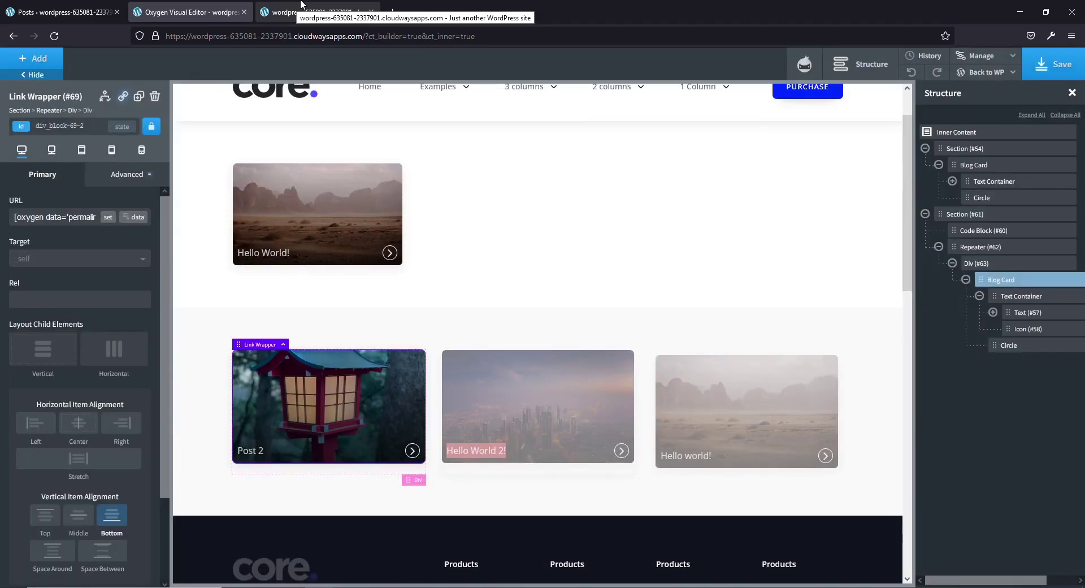
Check the Repeater cards and their hover effect on the live page and compare them with the builder preview
click(297, 6)
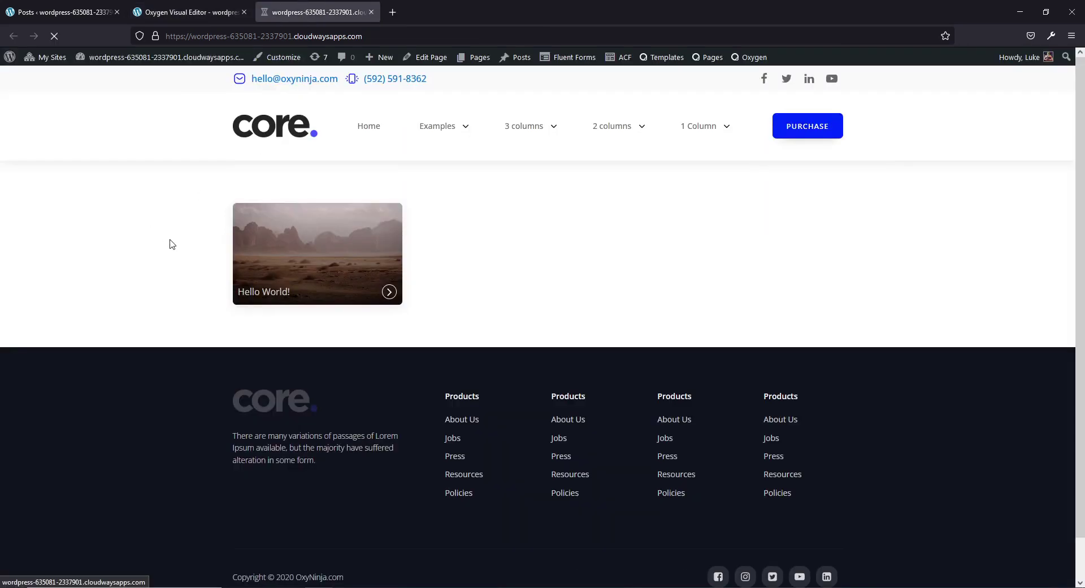
scroll(103, 253, down, 1)
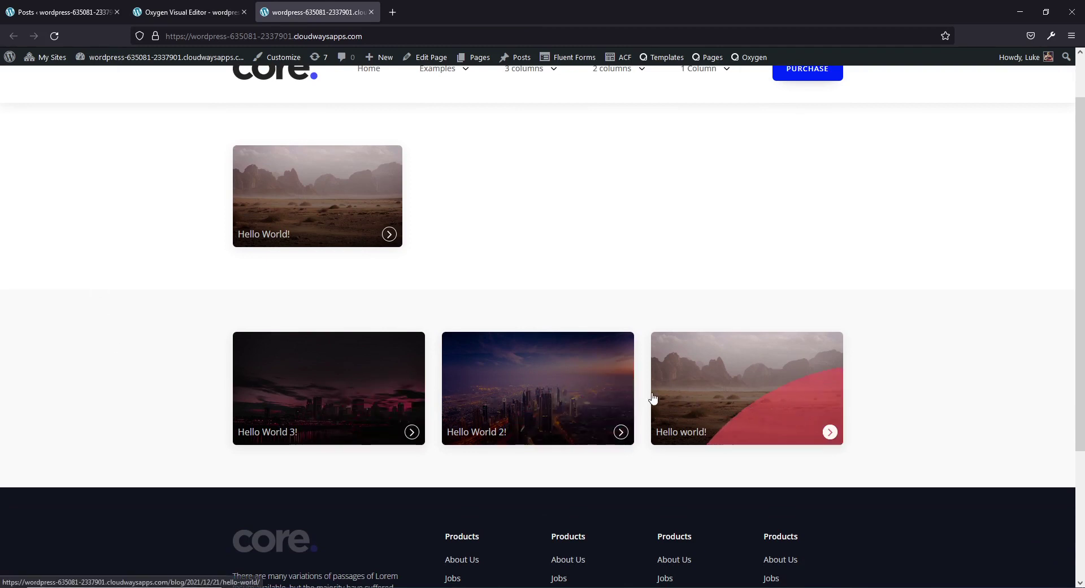
click(190, 12)
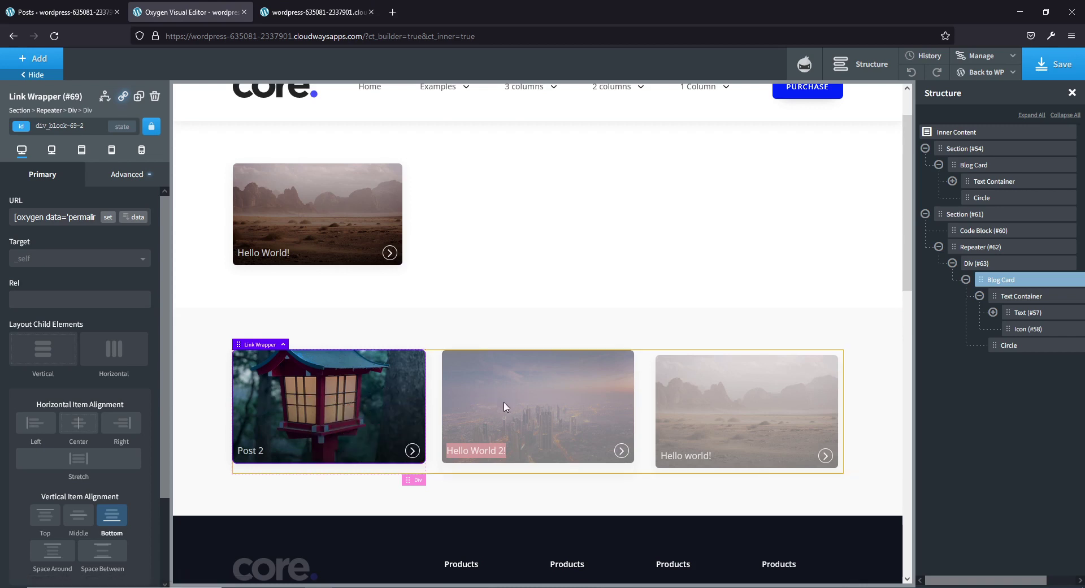
click(275, 17)
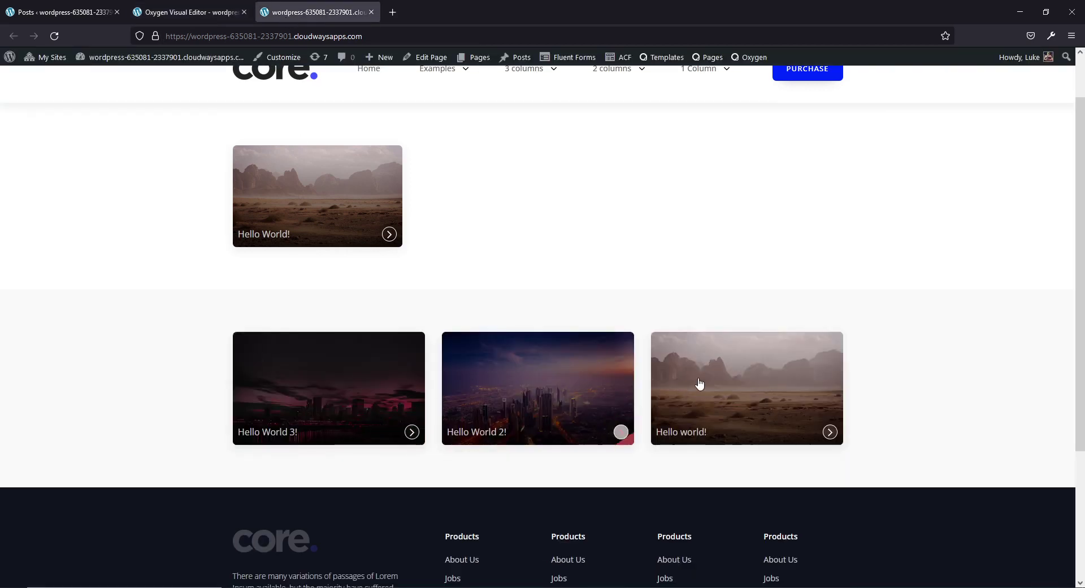
Open the three Hello World posts for editing, examine each one's featured image, and return to the live page
click(56, 12)
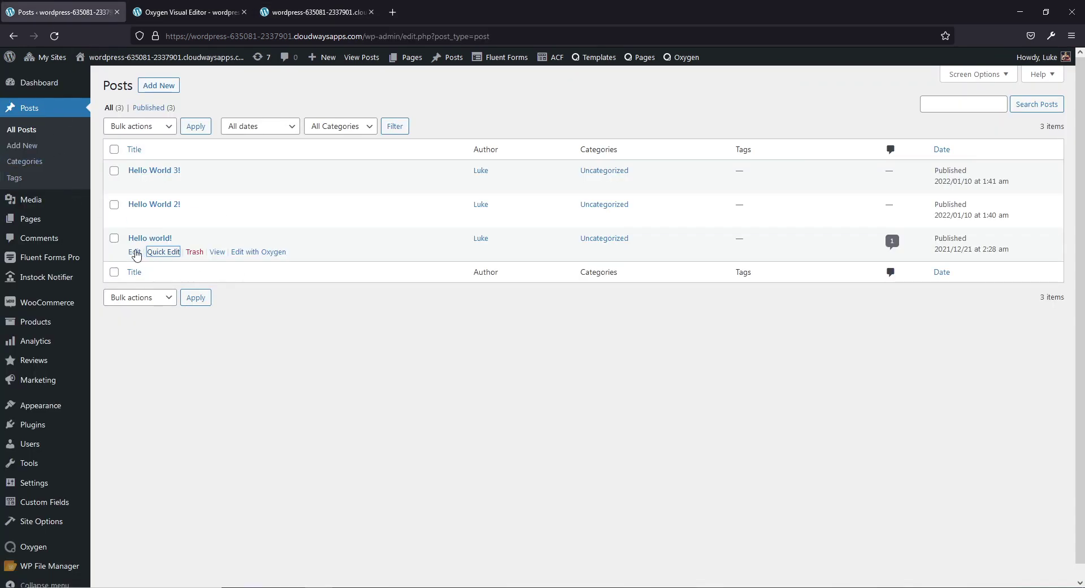
middle_click(153, 238)
middle_click(154, 205)
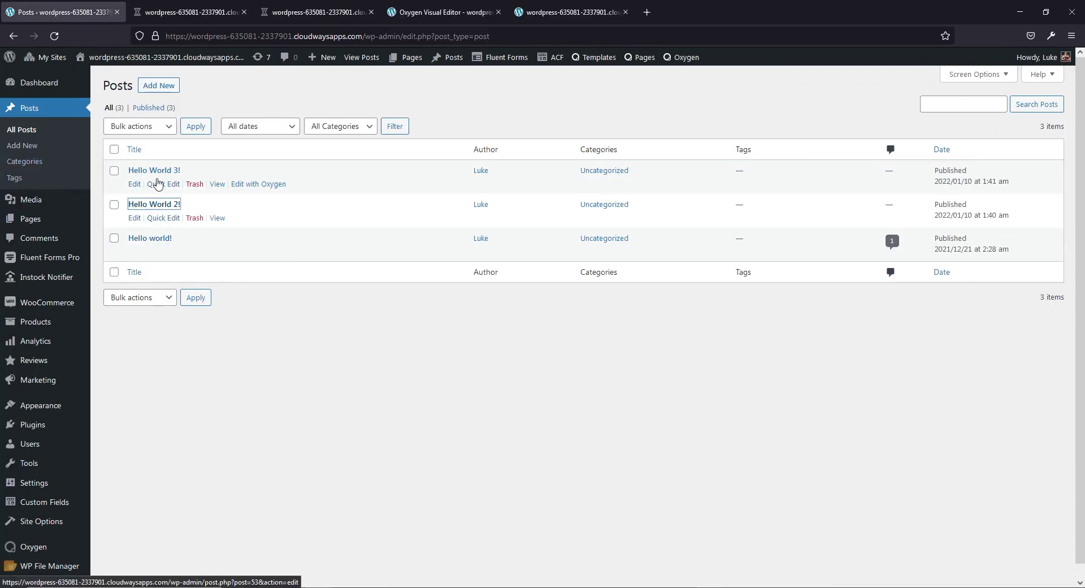
middle_click(154, 171)
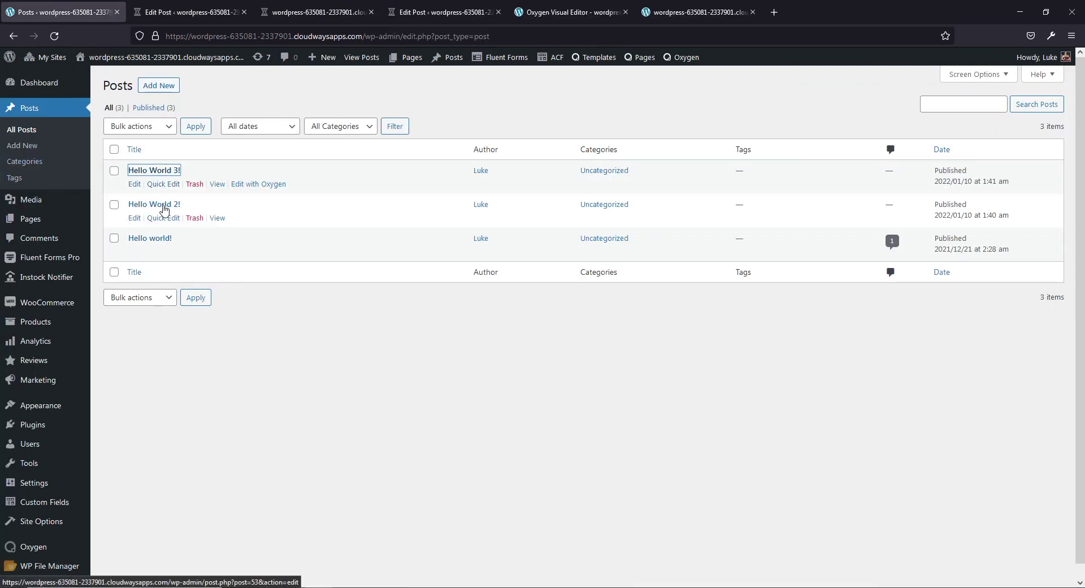
click(186, 11)
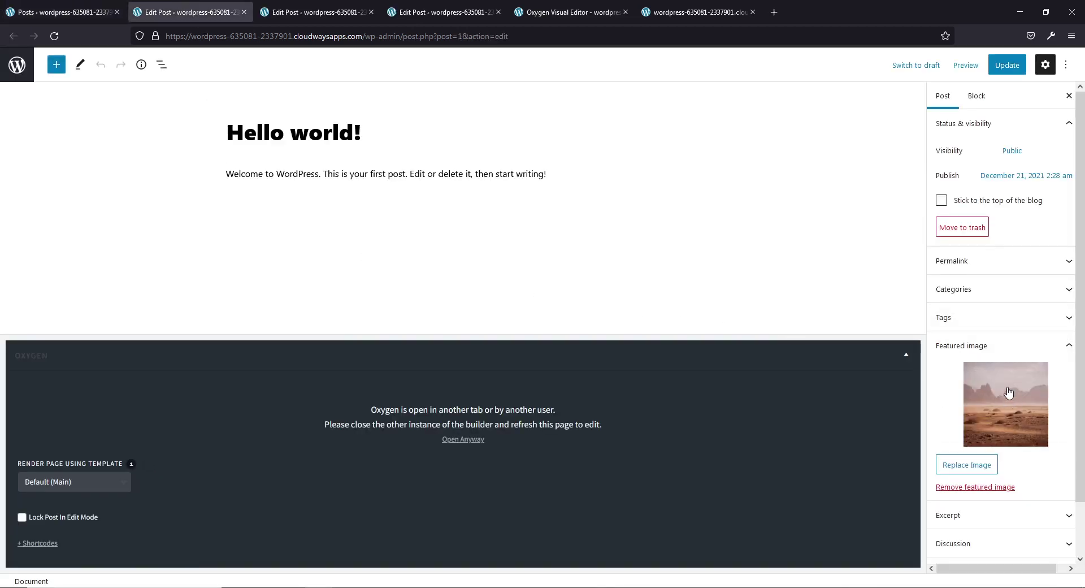
click(317, 12)
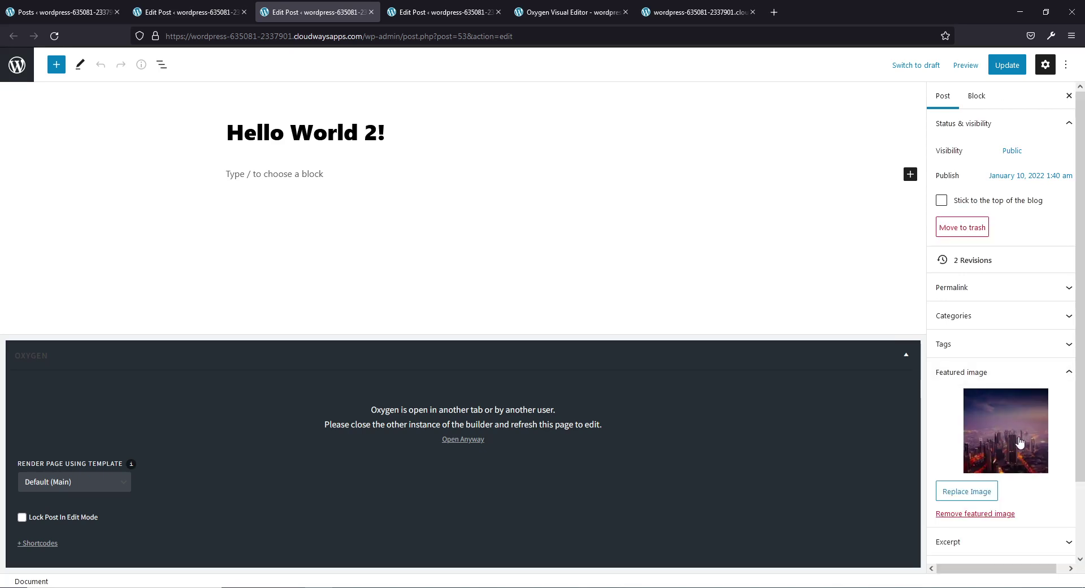
click(418, 11)
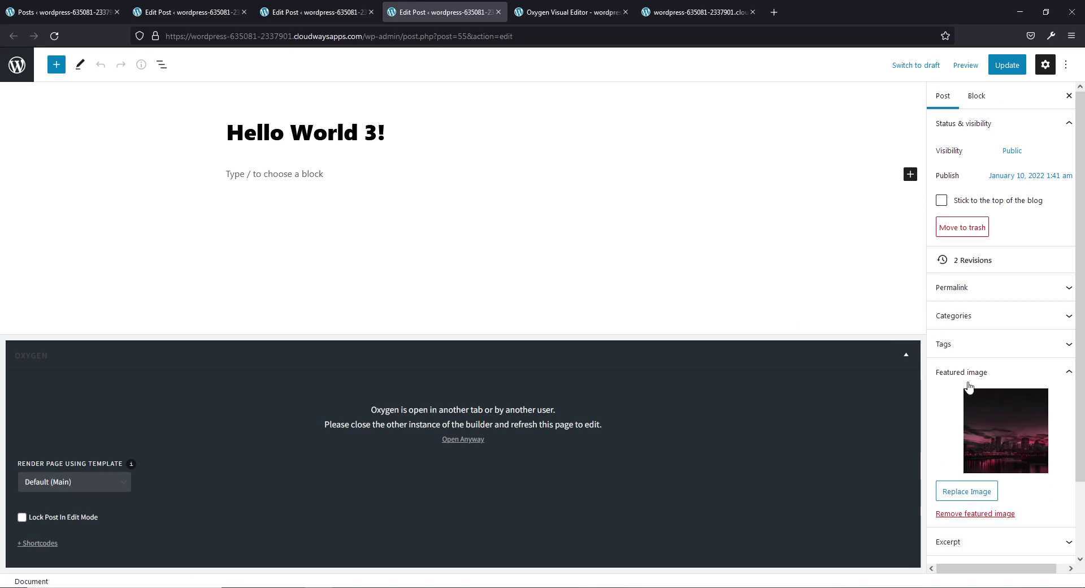
click(698, 12)
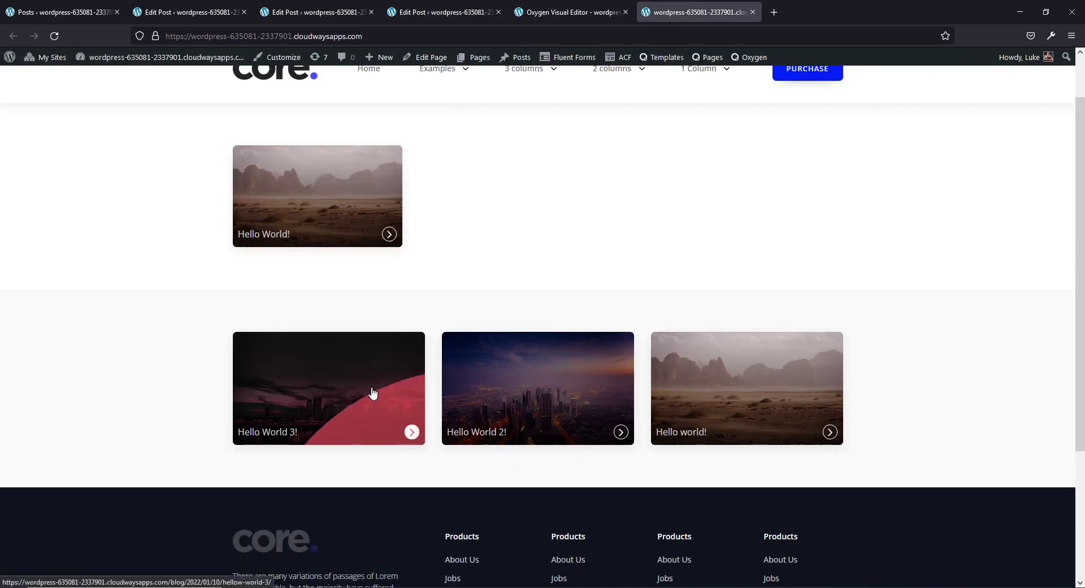